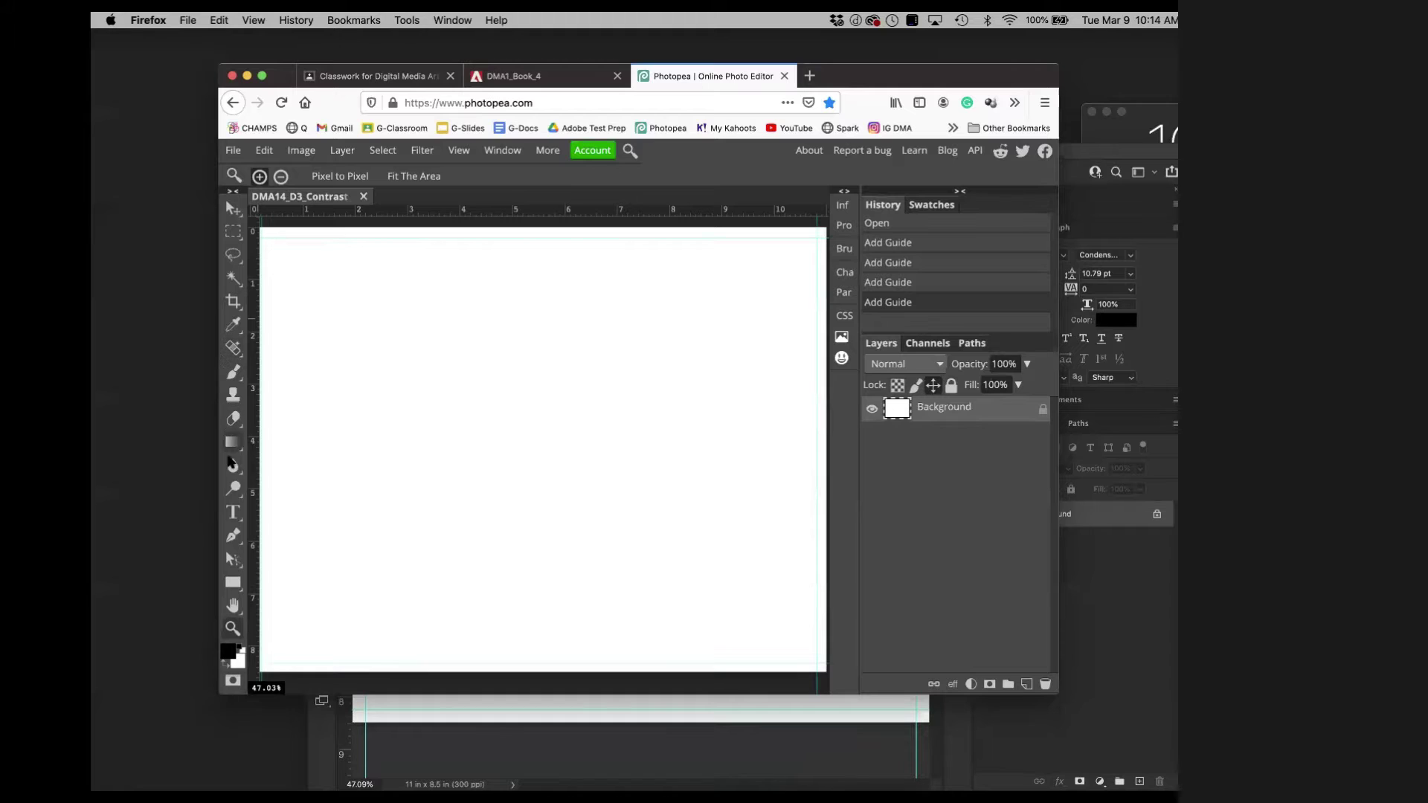
Add the text "Contrast" at 80 px with the Type Tool, near the page's left margin about halfway down.
click(233, 513)
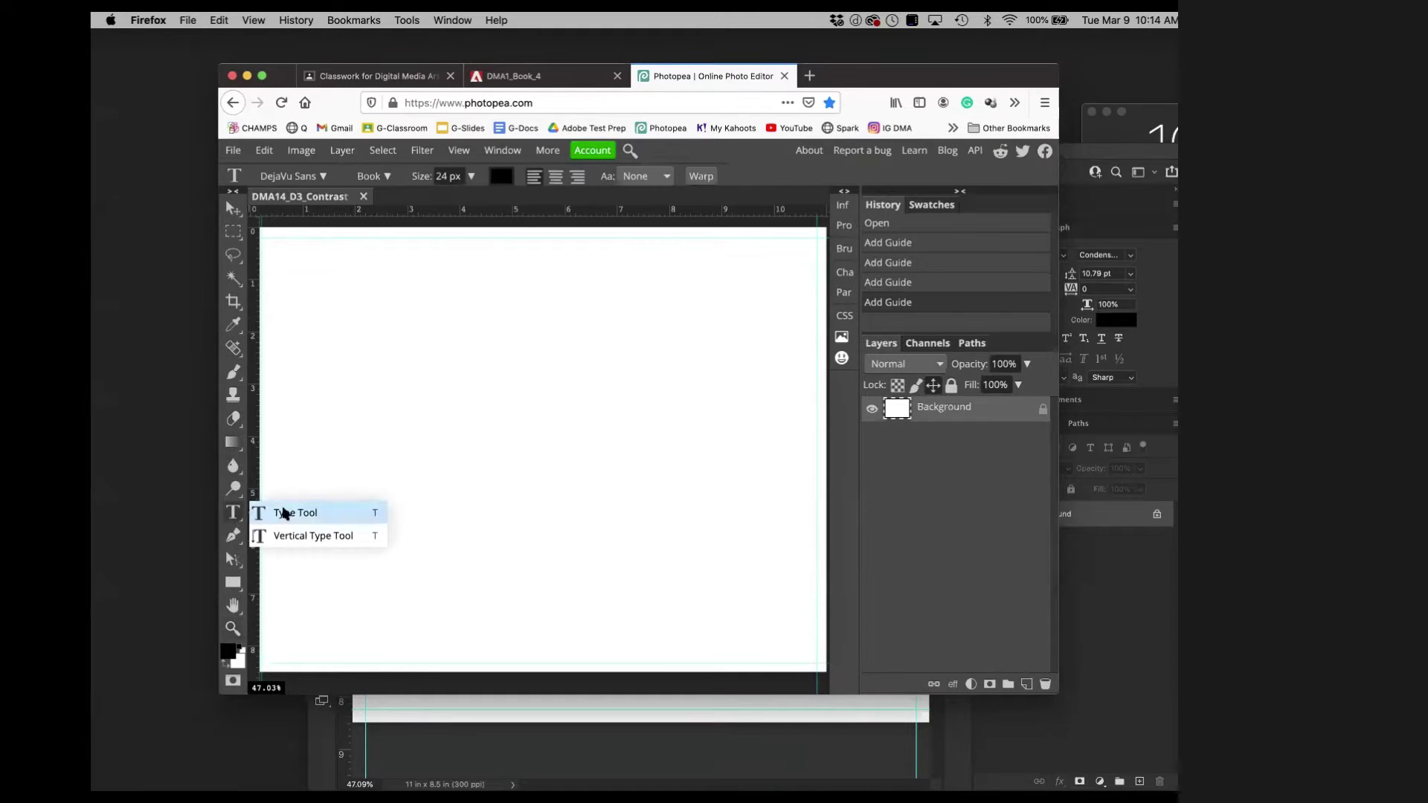
click(319, 513)
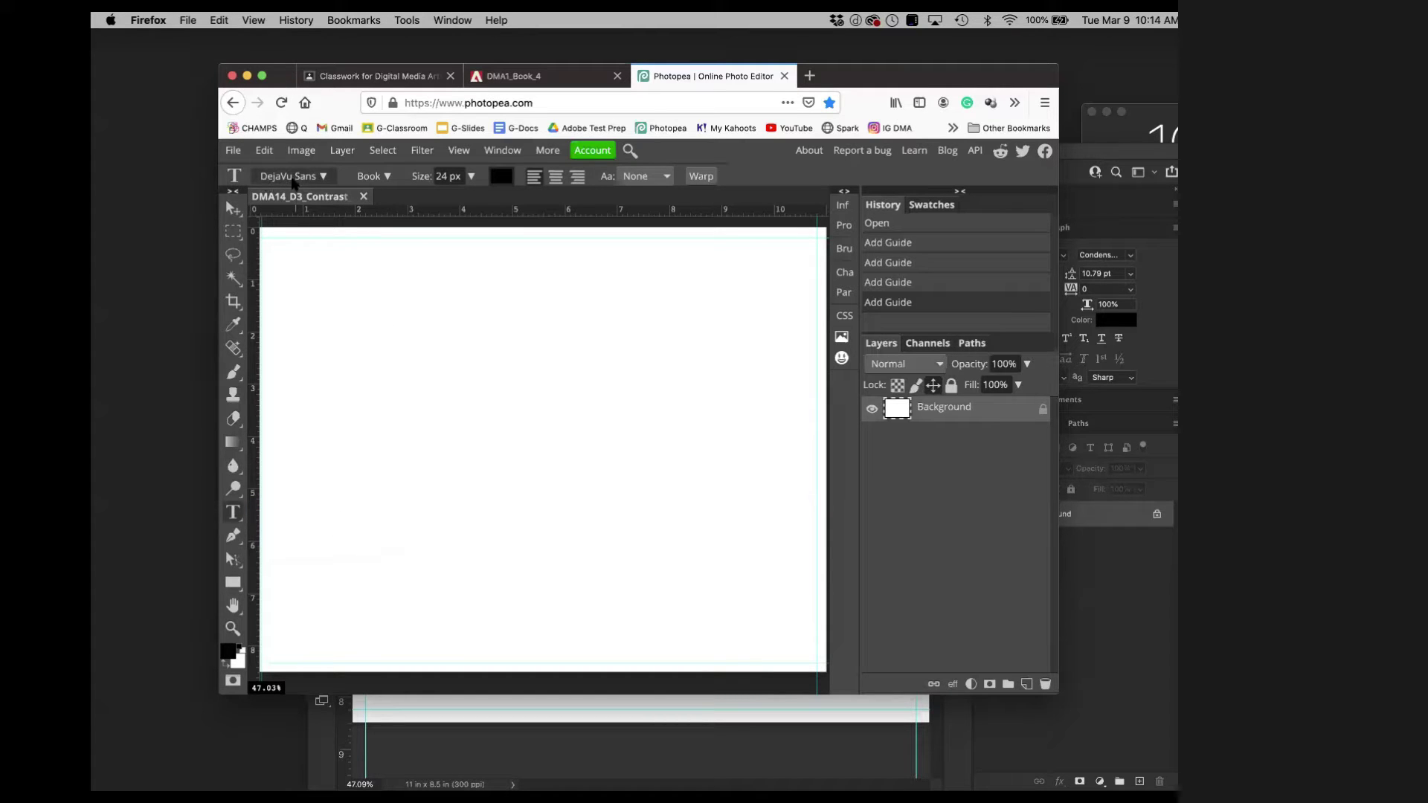
drag(281, 77, 205, 75)
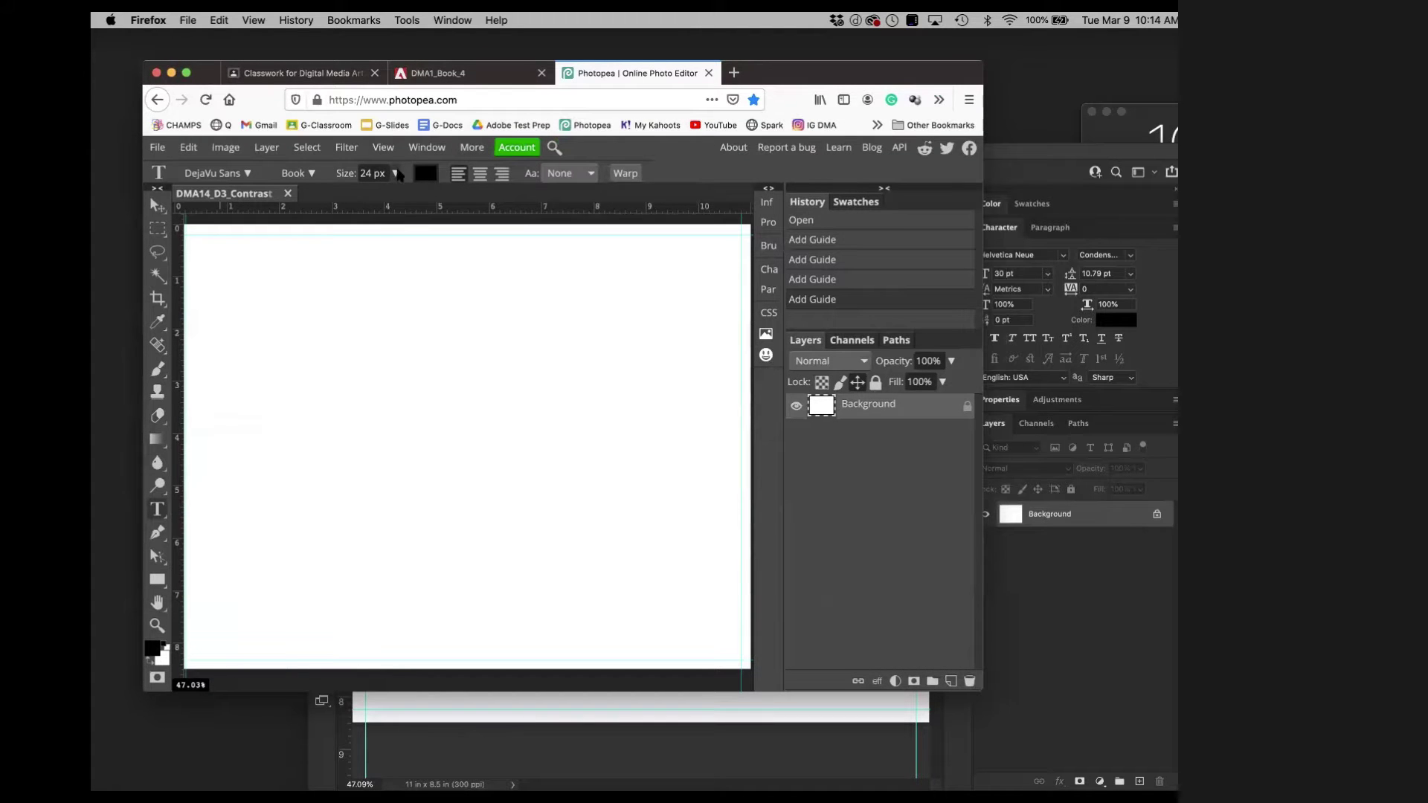
click(396, 174)
drag(370, 199, 385, 199)
click(235, 417)
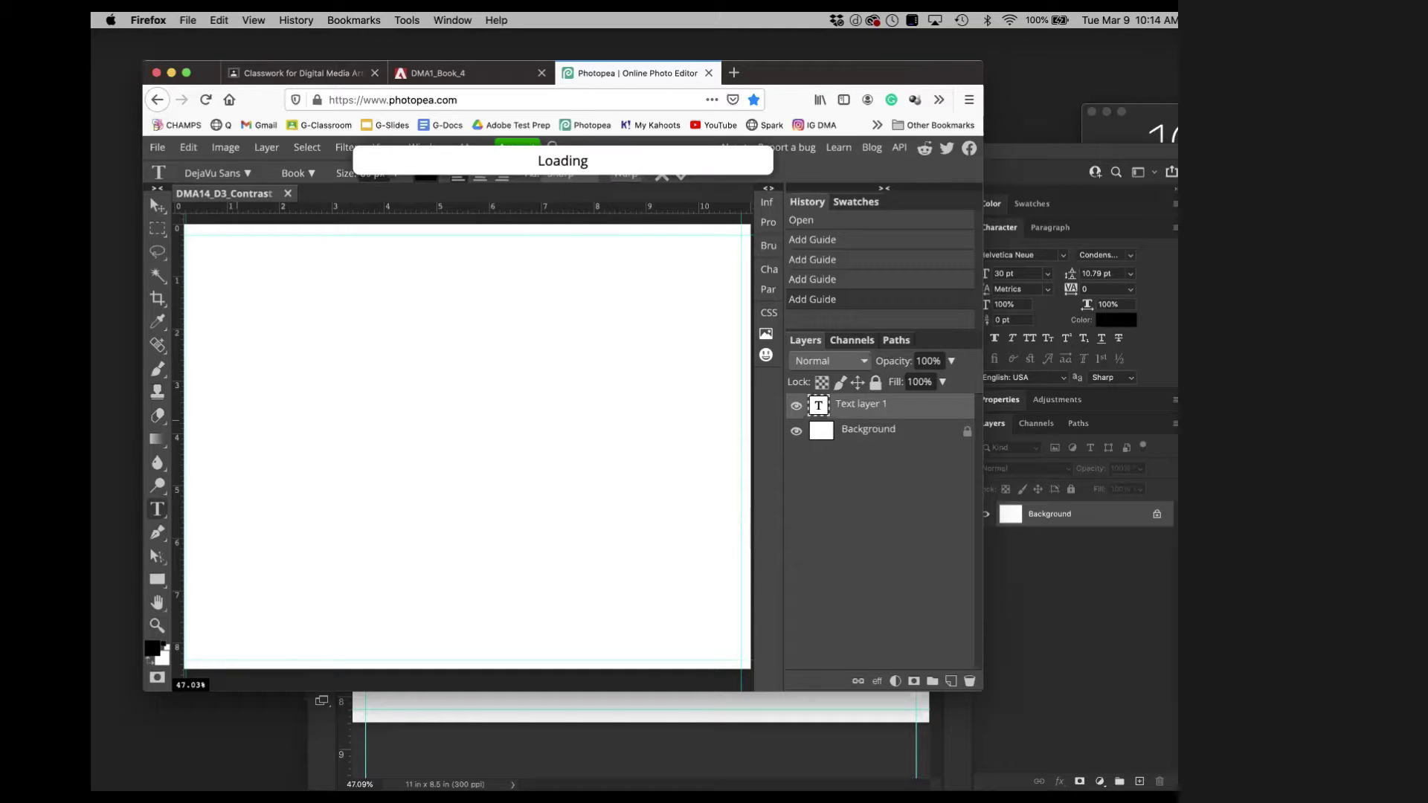
text(Contrast)
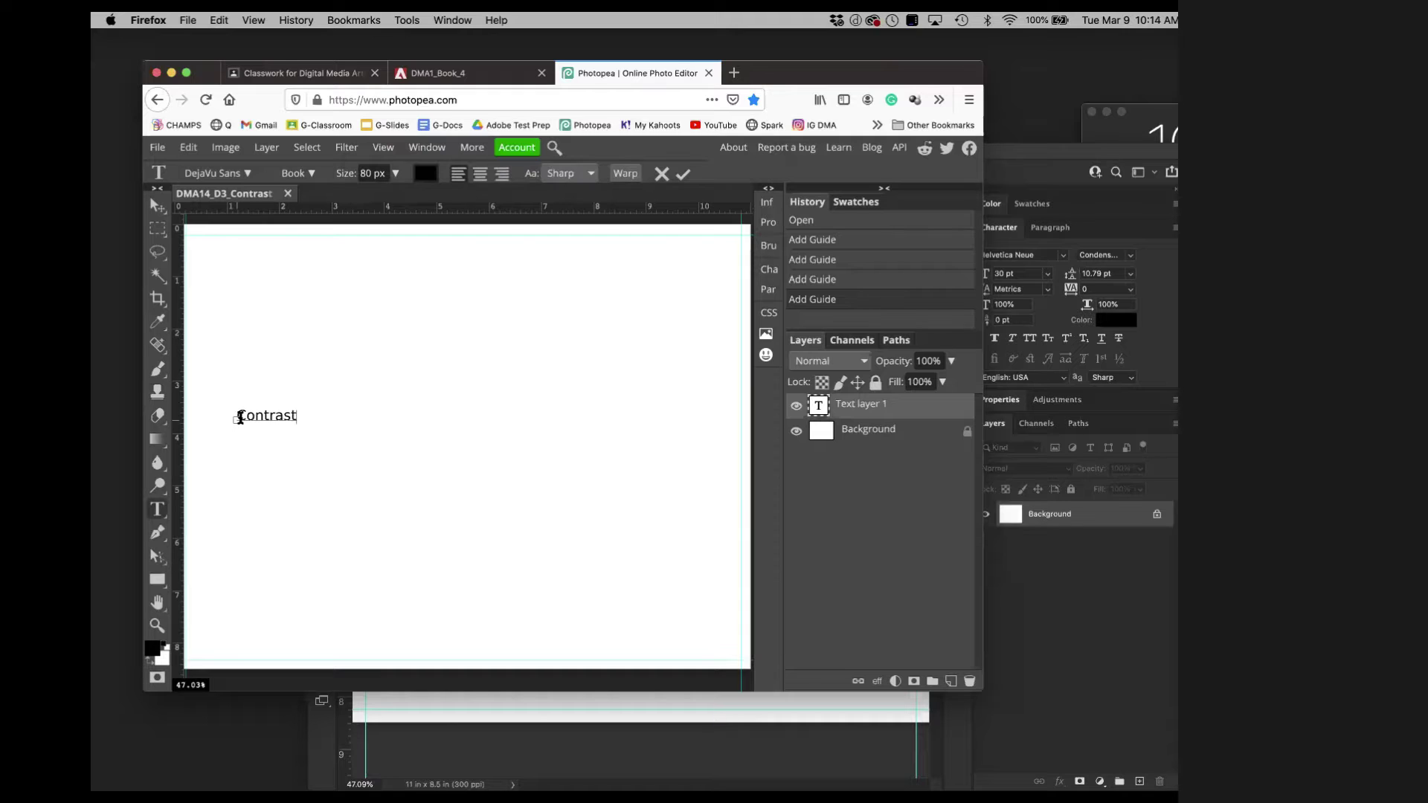
click(683, 173)
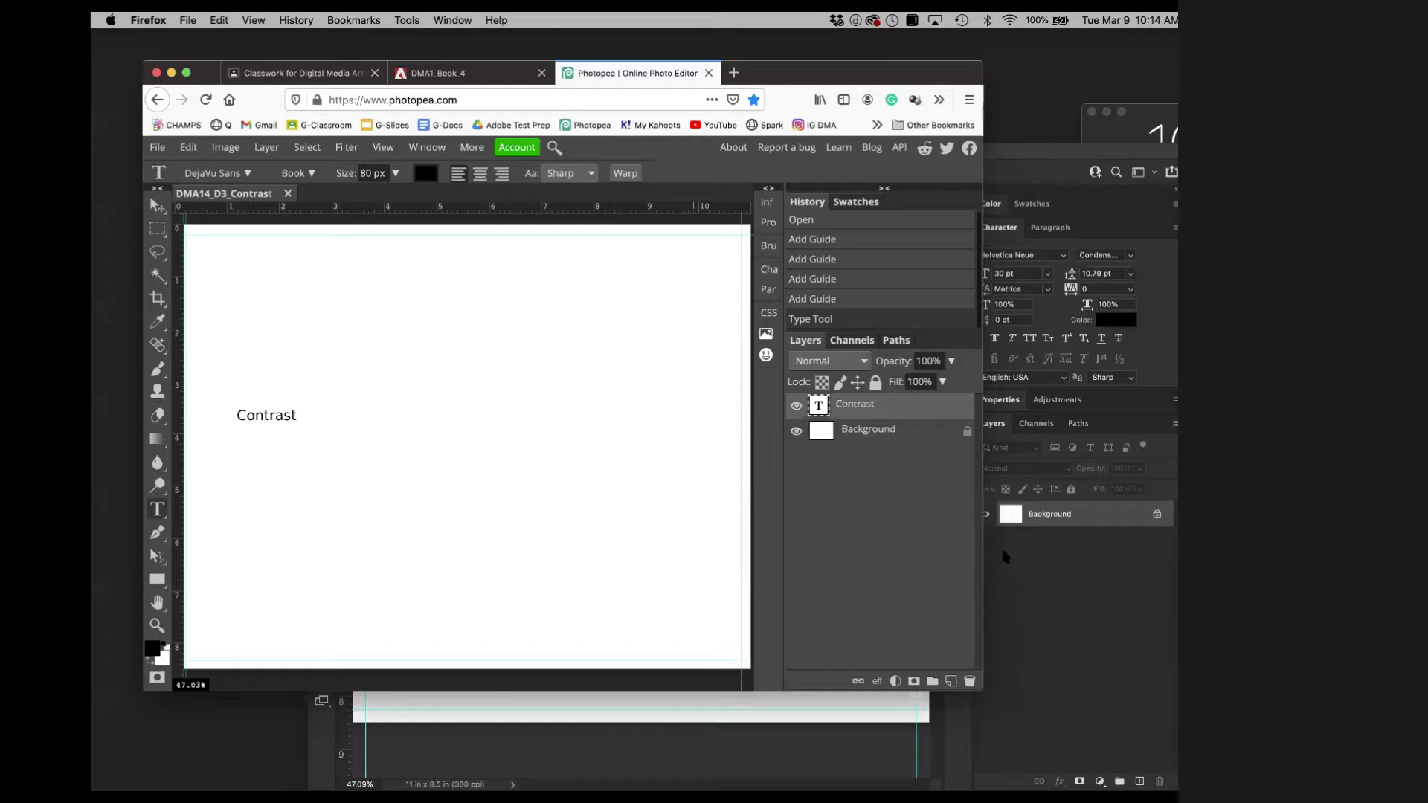
Open the DMA1_Book_4 instructions and arrange that browser window beside the Photoshop document so both can be seen.
click(454, 74)
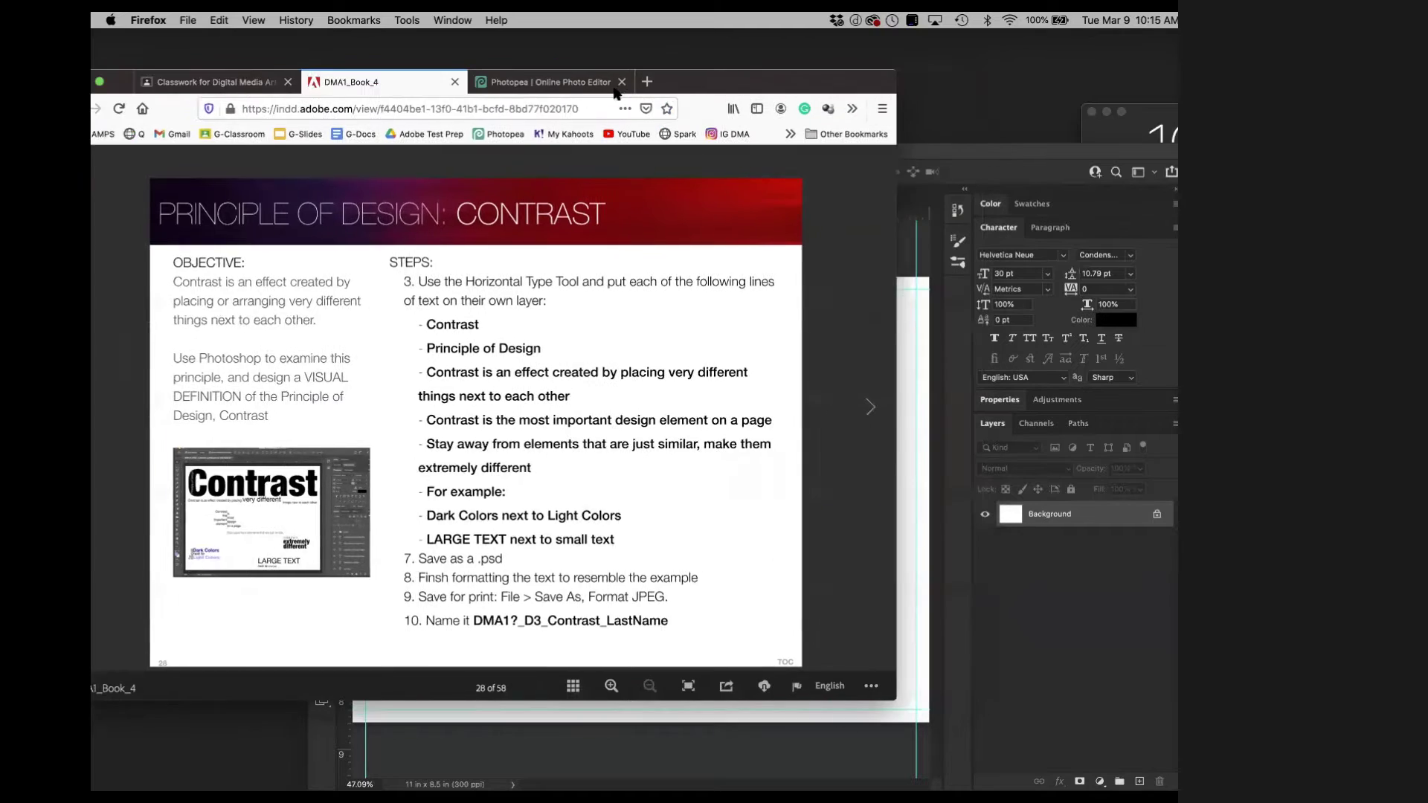
drag(790, 83, 456, 60)
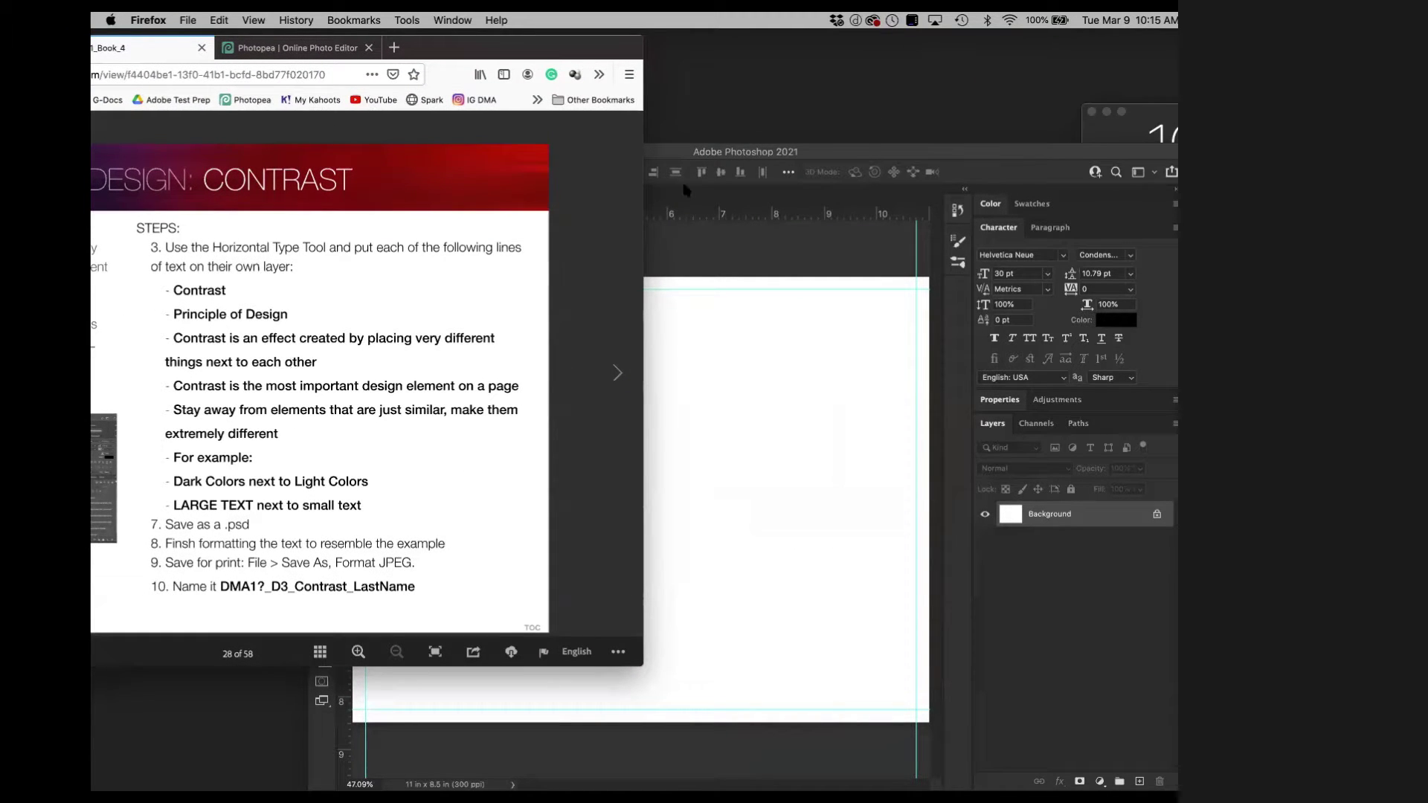
drag(872, 150, 1002, 110)
drag(634, 35, 571, 36)
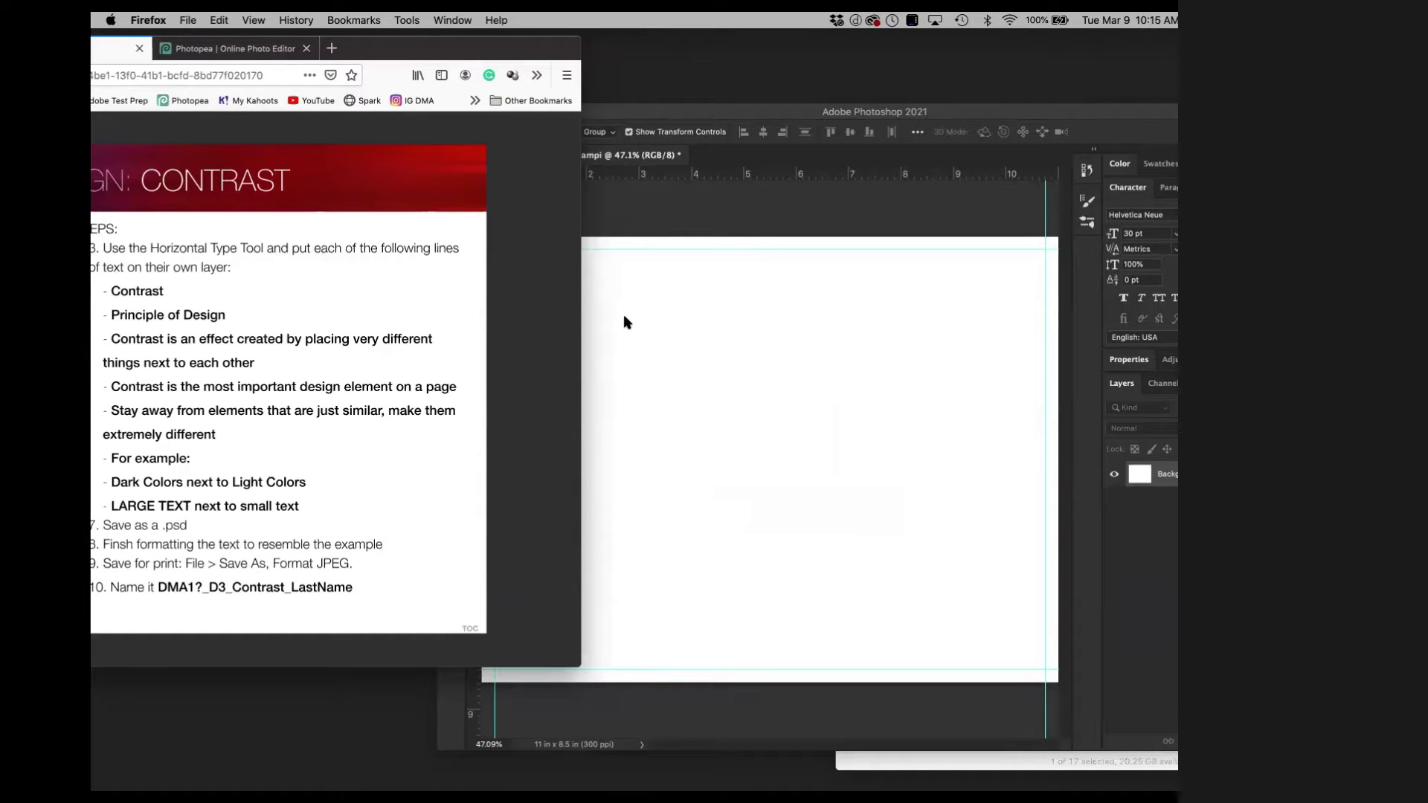
drag(630, 117, 653, 113)
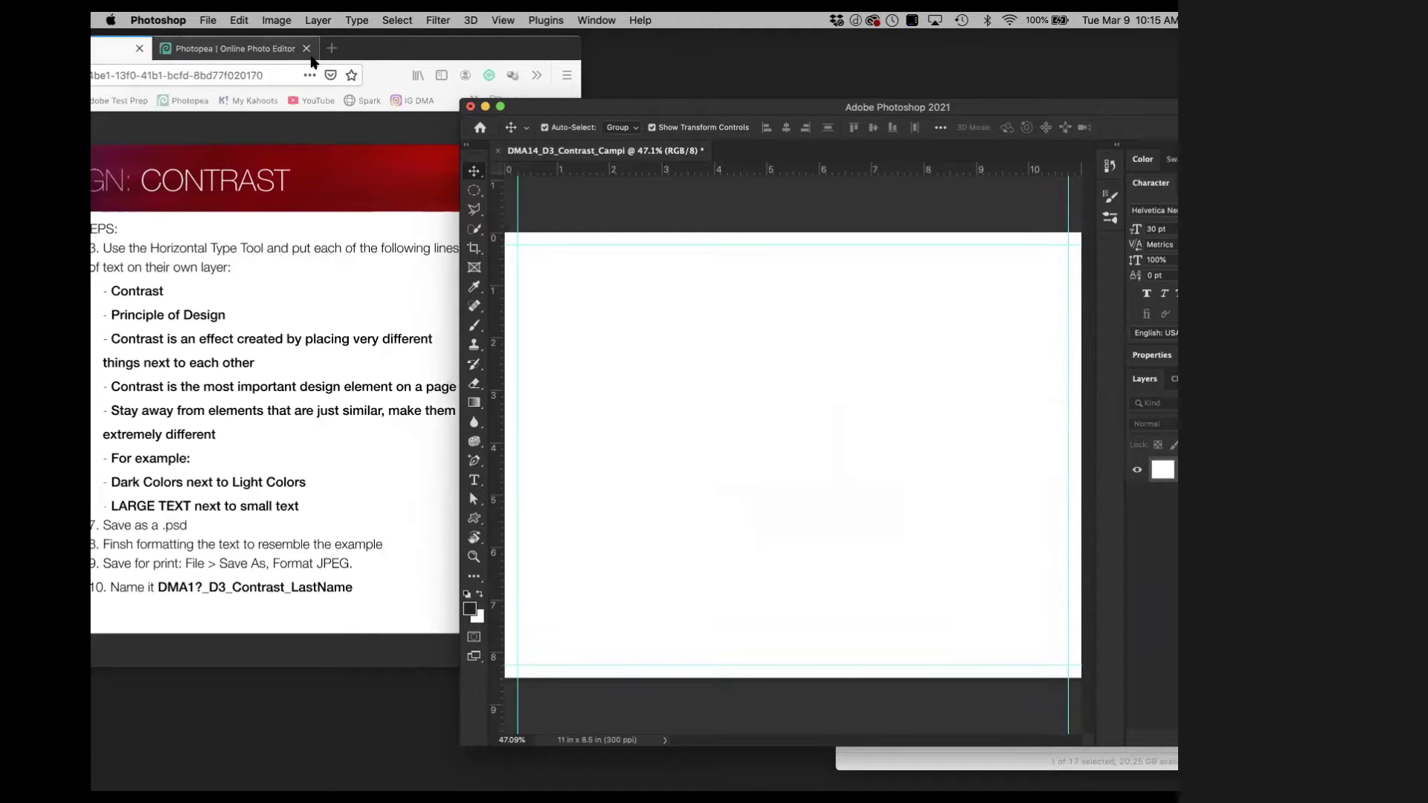
In Photoshop, add the text "Contrast" in 30 pt Helvetica Neue Light near the left margin, on its own layer.
click(474, 480)
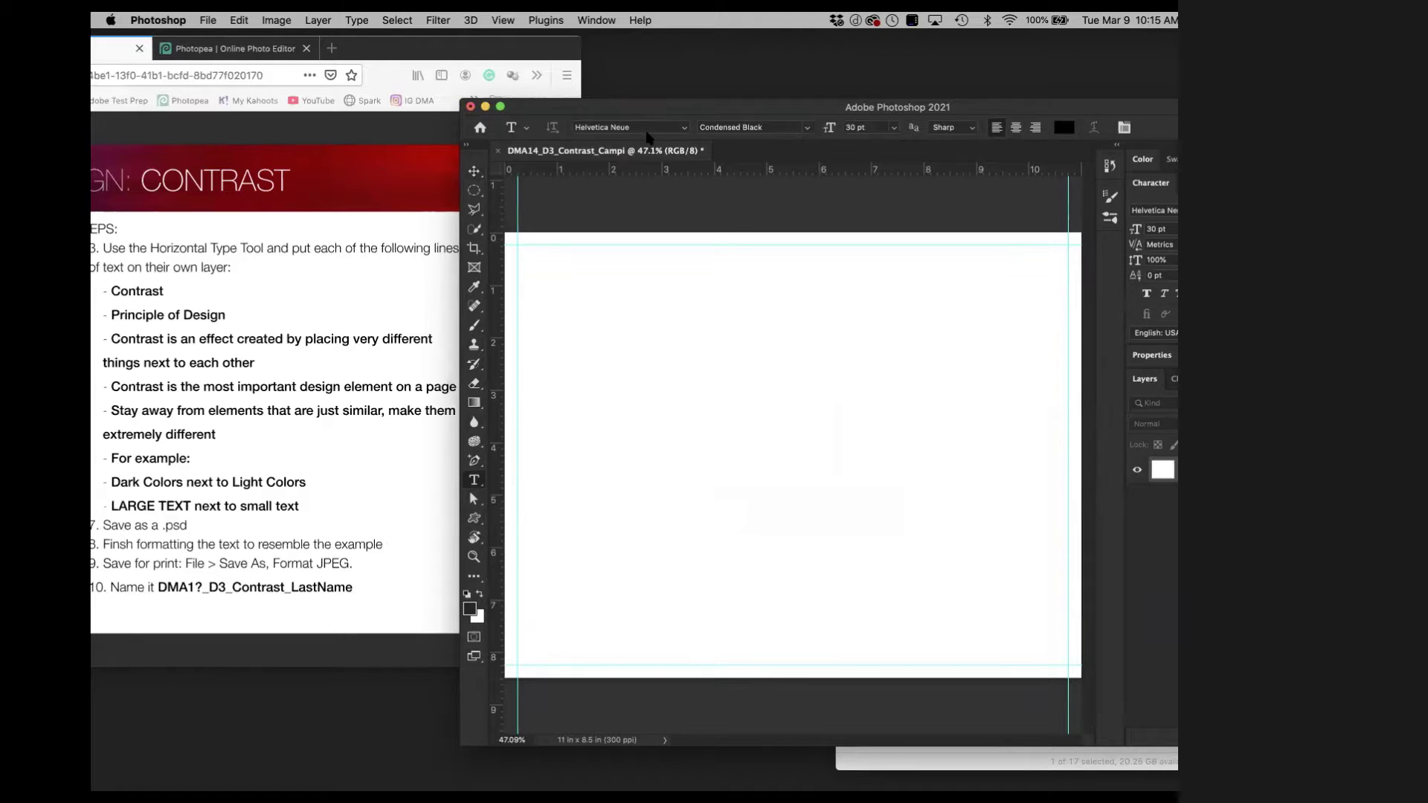
click(808, 129)
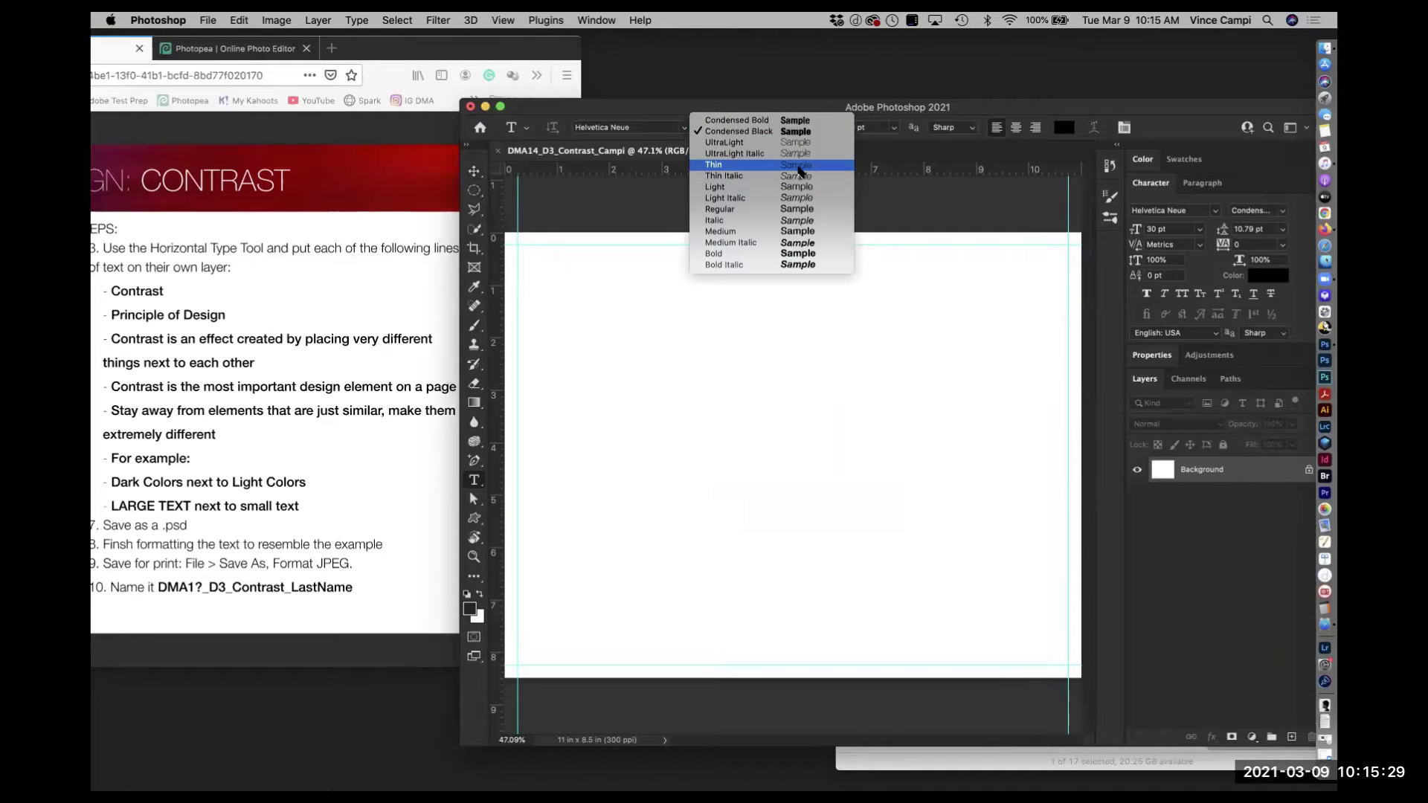
click(798, 187)
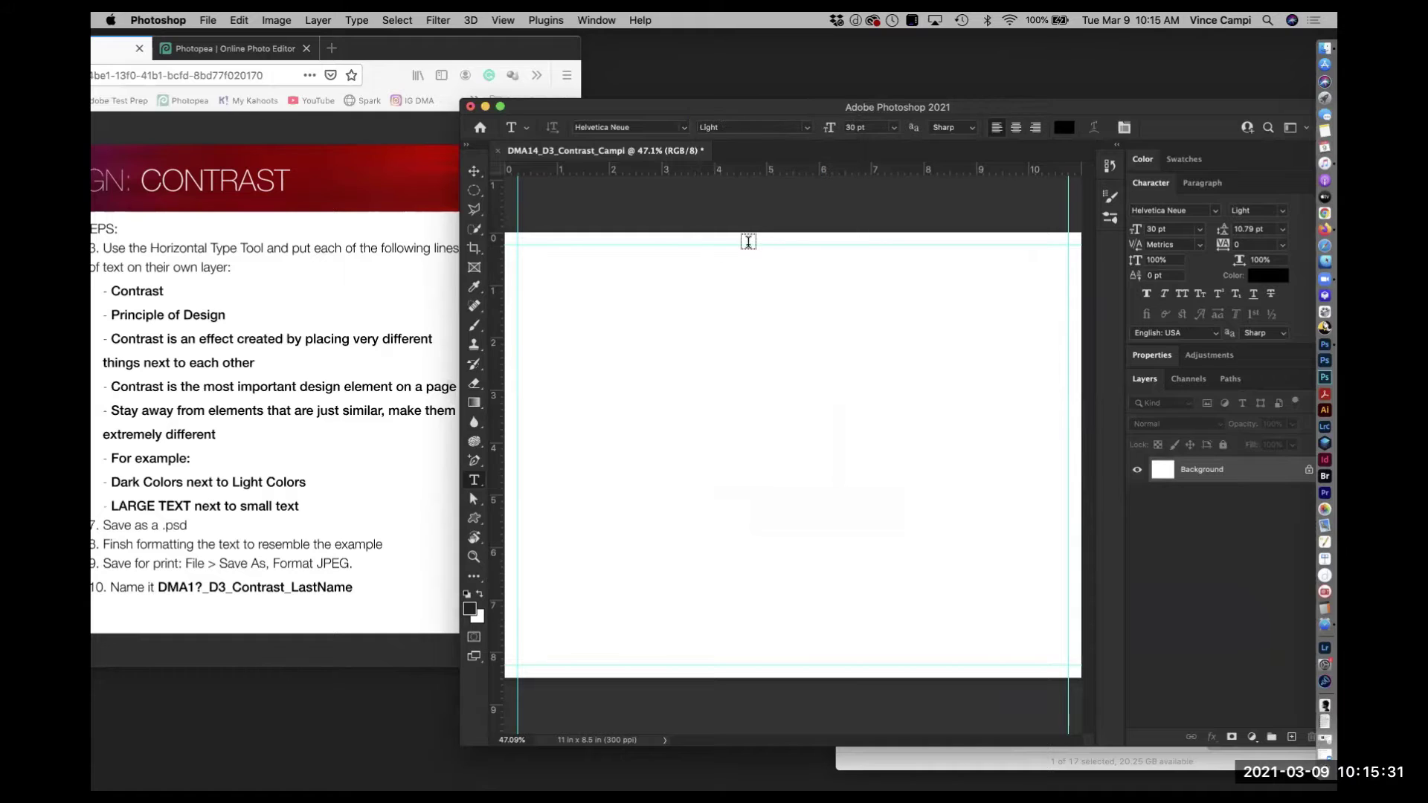
click(535, 420)
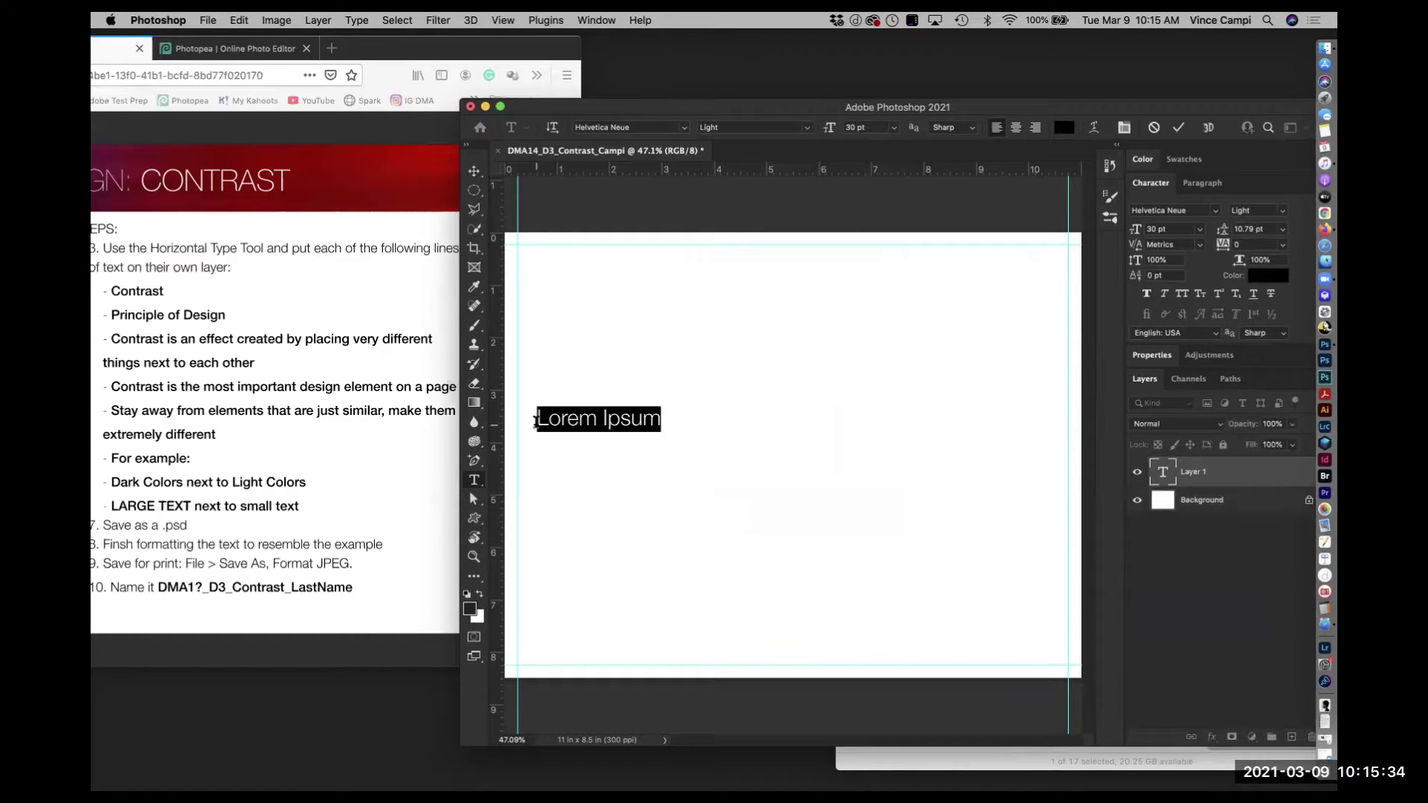
text(Con)
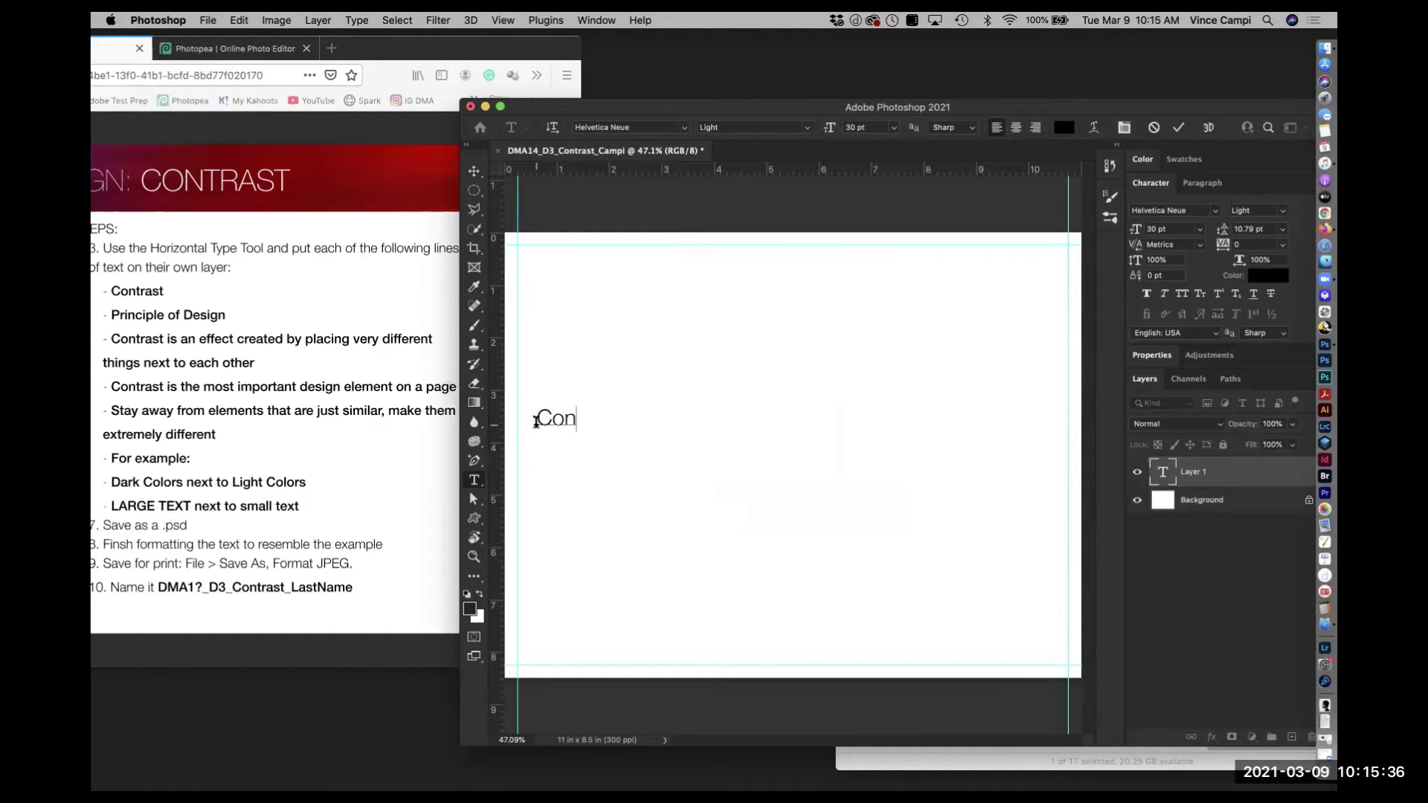
text(trast)
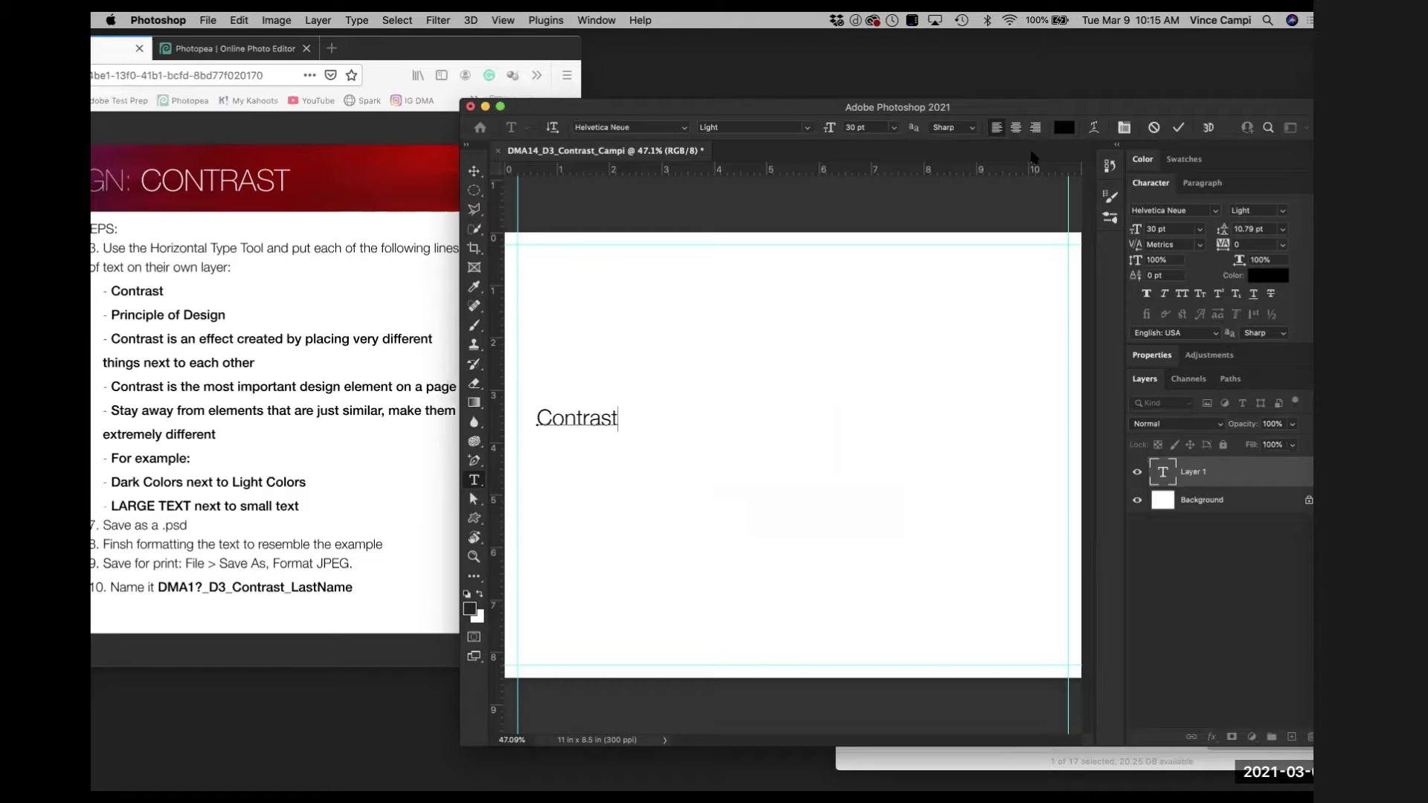
click(1178, 127)
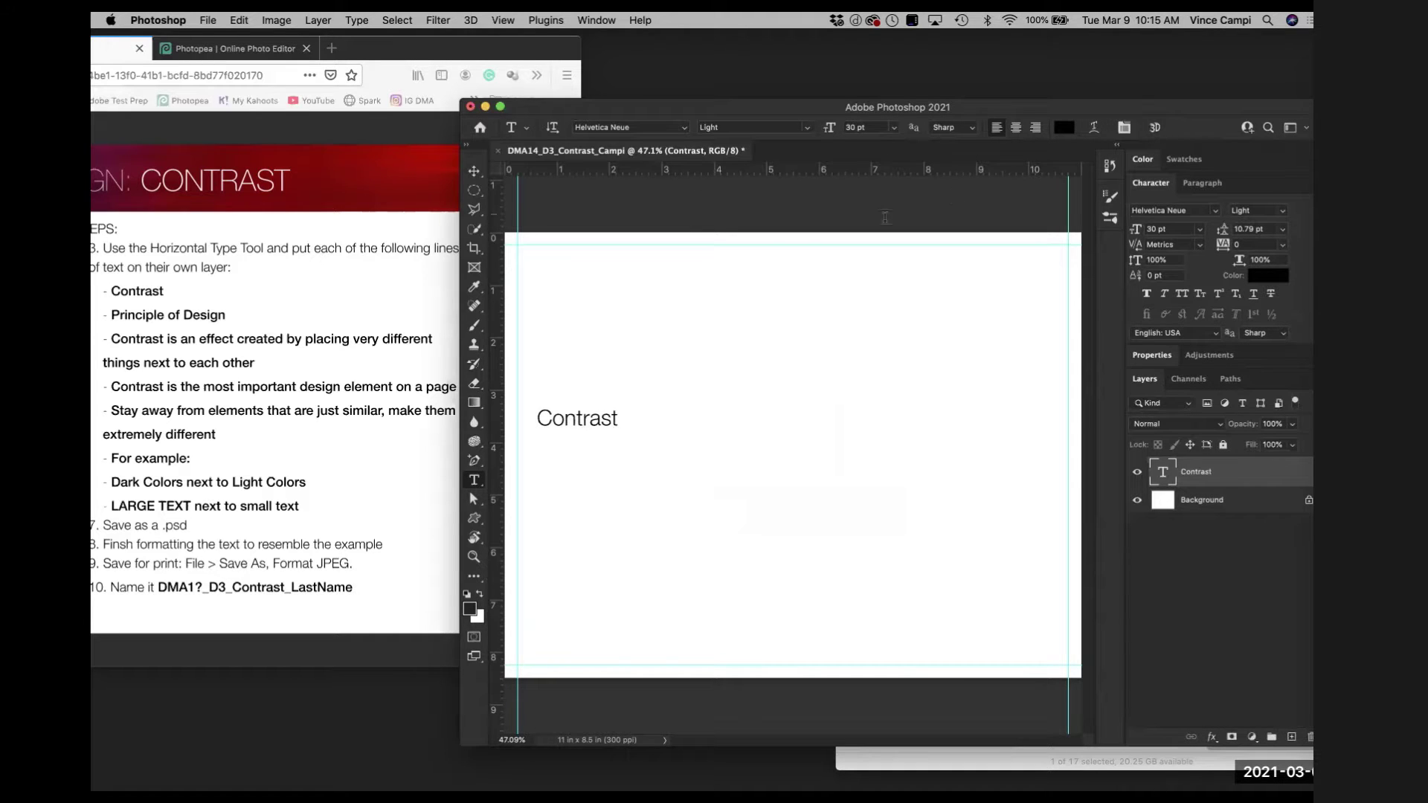
Add "principle of design" on a separate text layer and move it up close beneath "Contrast".
click(541, 469)
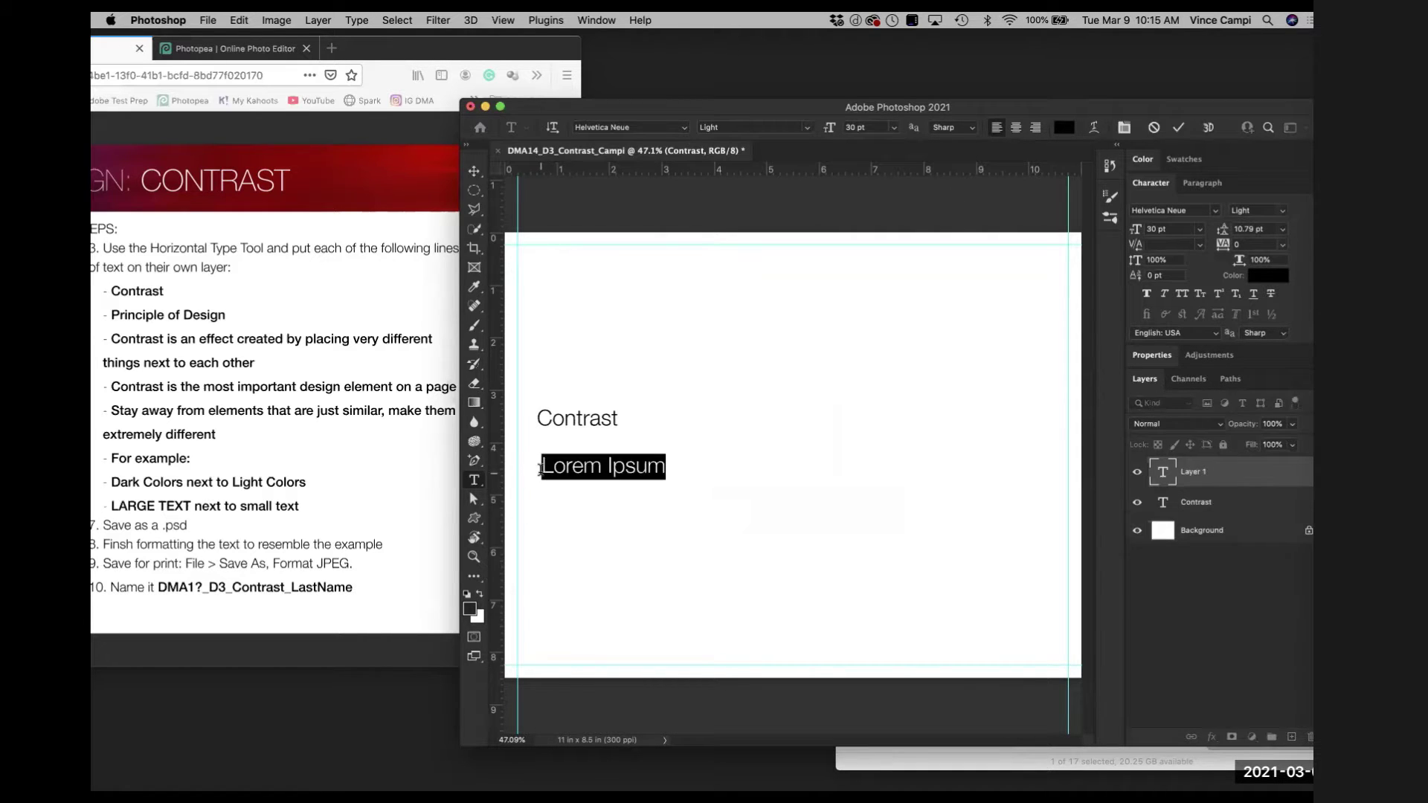
text(principl)
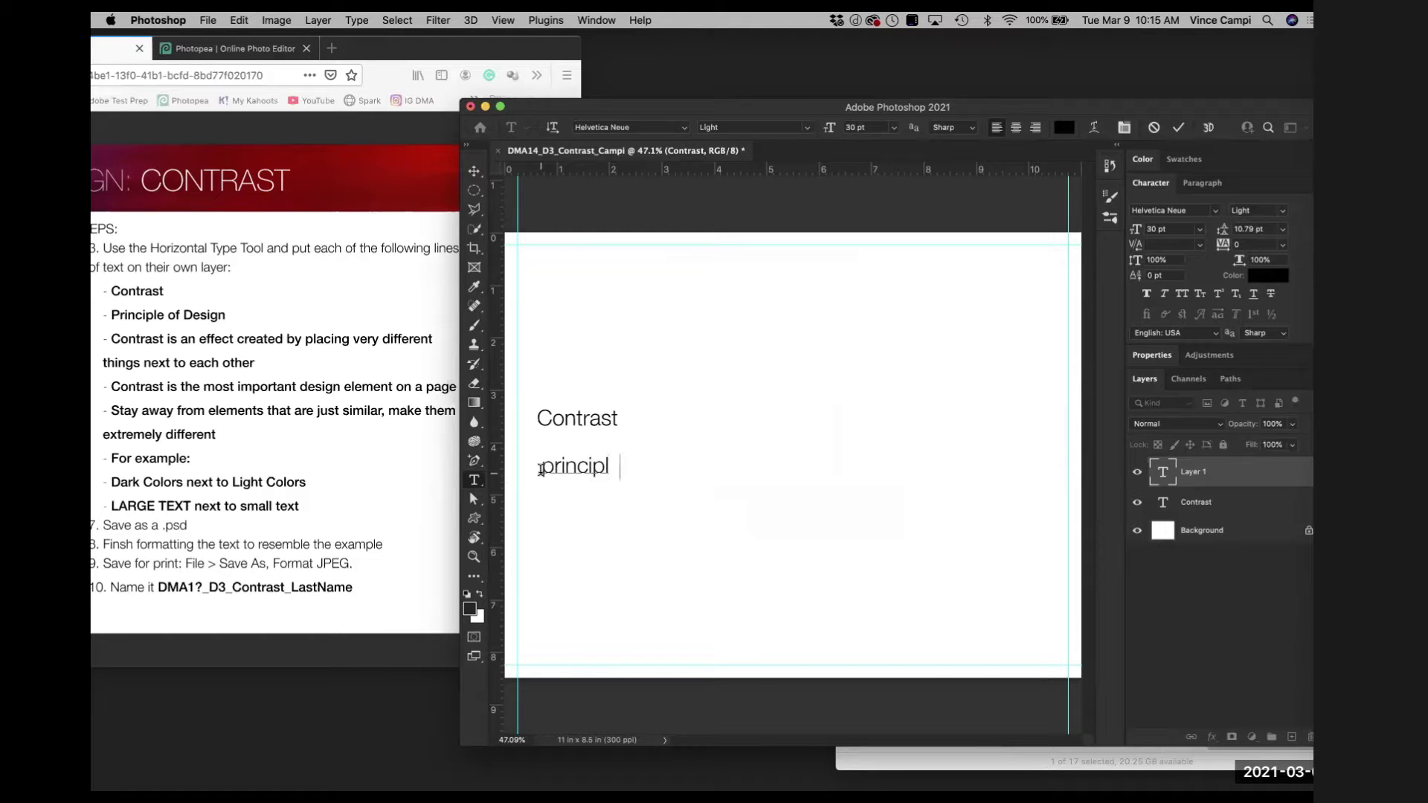
text(e of design)
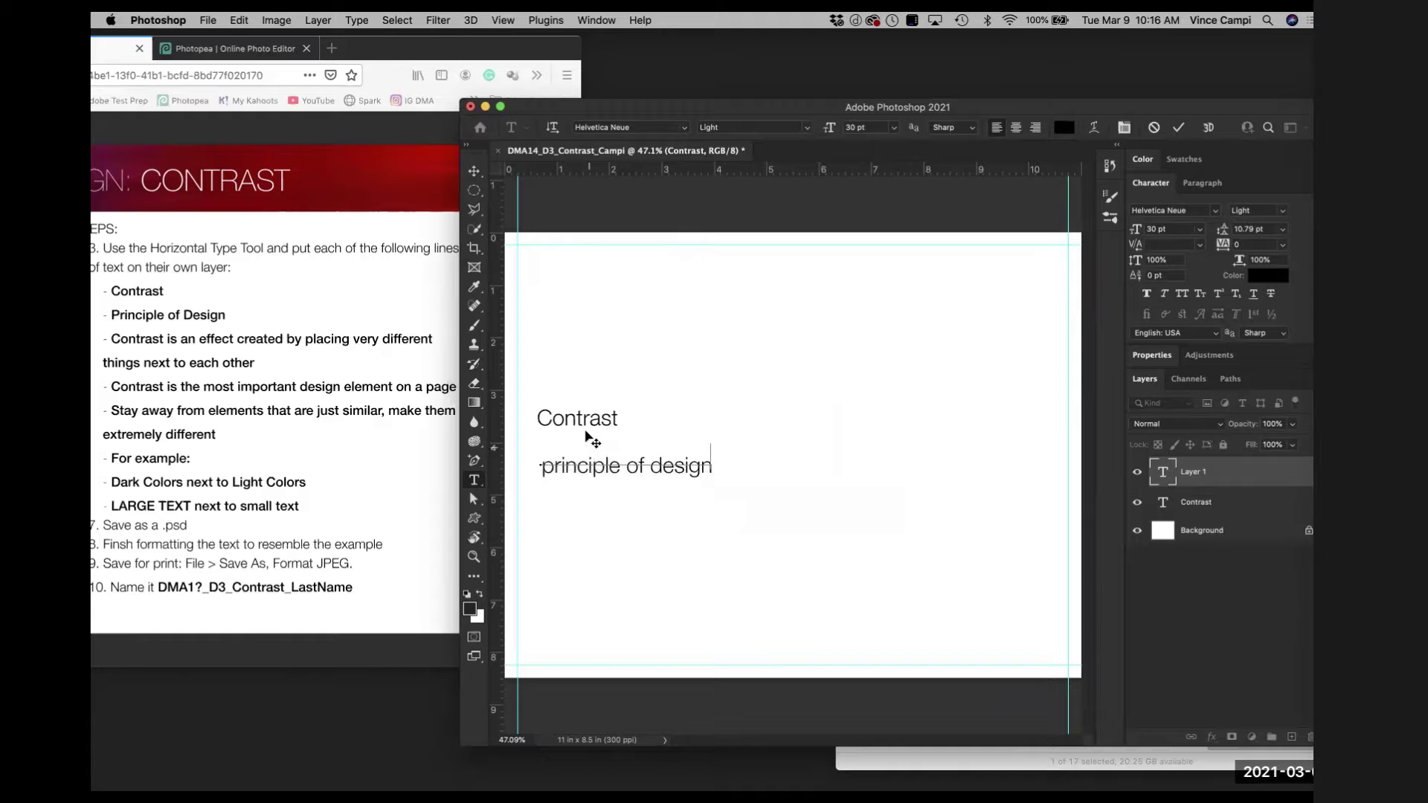
drag(588, 447, 586, 431)
click(1178, 128)
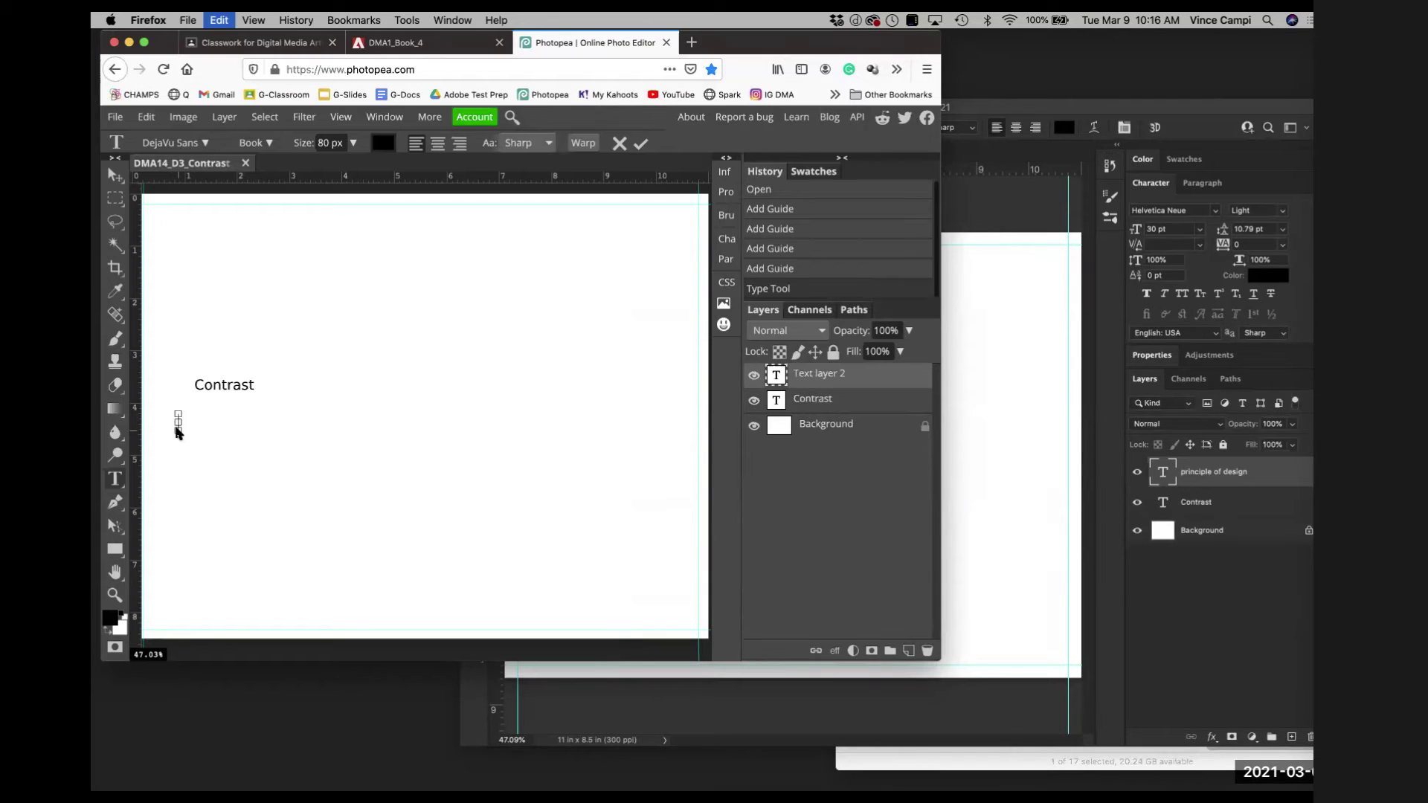
In Photopea, add the text "principle of design" below "Contrast", and return to the DMA1_Book_4 instructions.
text(principle of design)
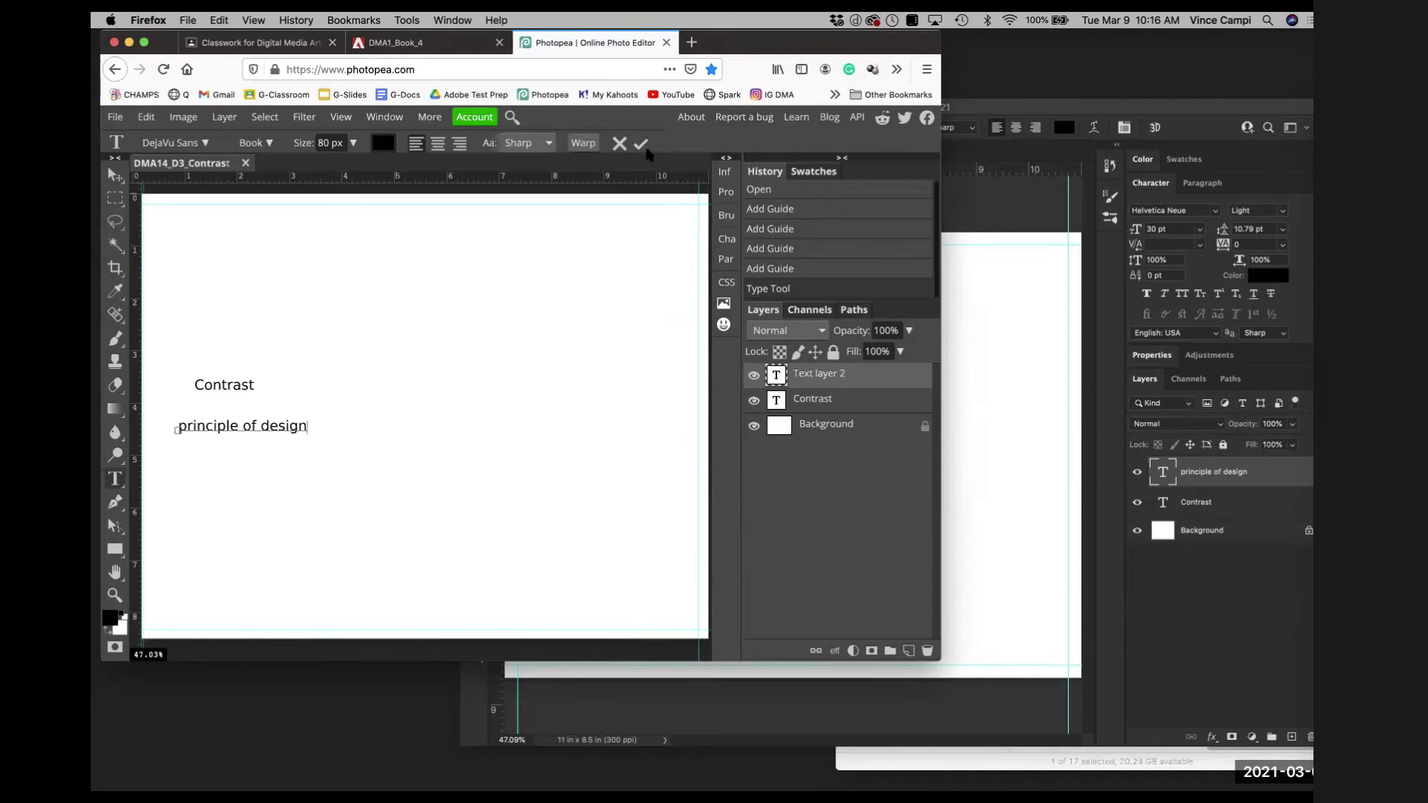
click(413, 42)
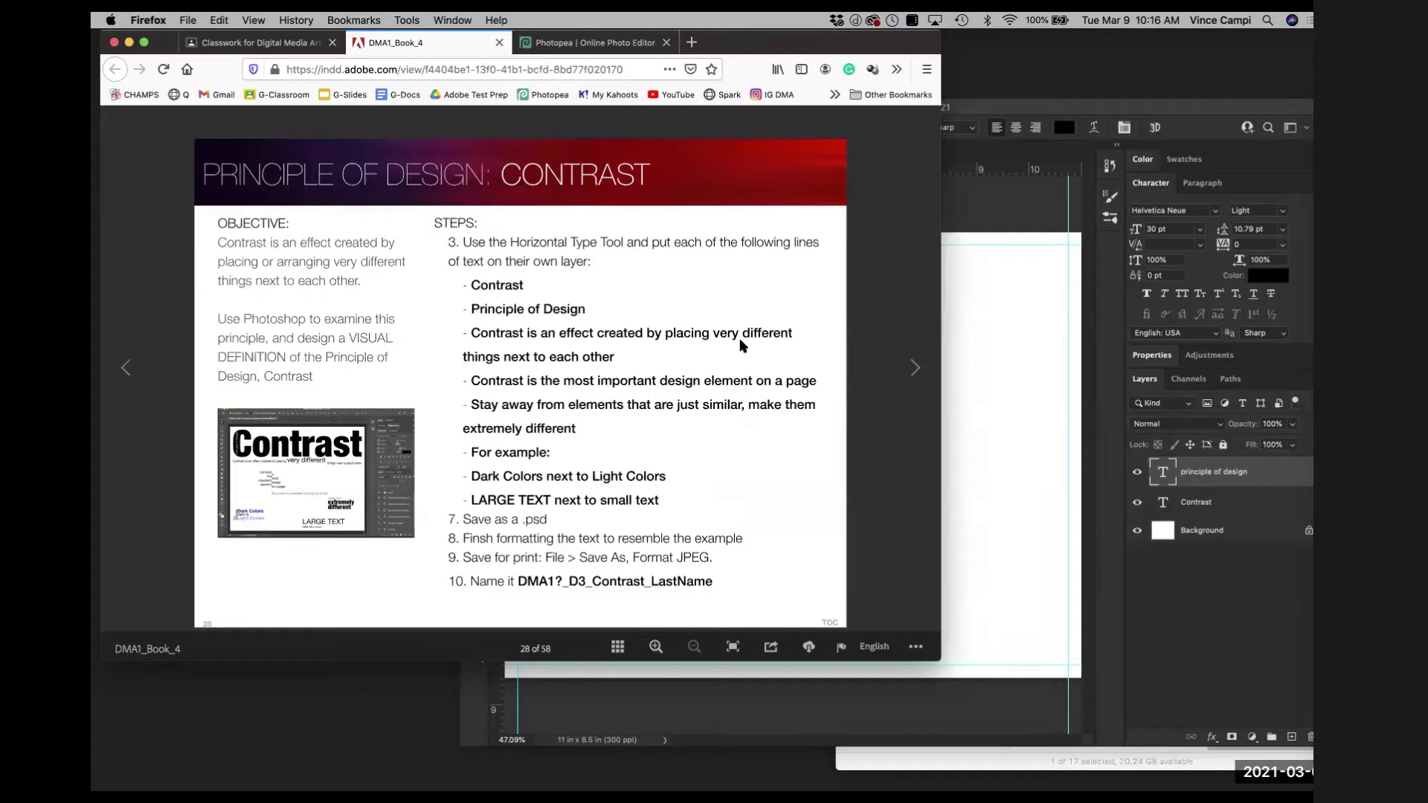
In Photoshop, paste "Contrast is an effect created by placing very different things next to each other" as a third text layer and size it to 21 pt.
drag(713, 44, 342, 106)
click(547, 498)
click(547, 498)
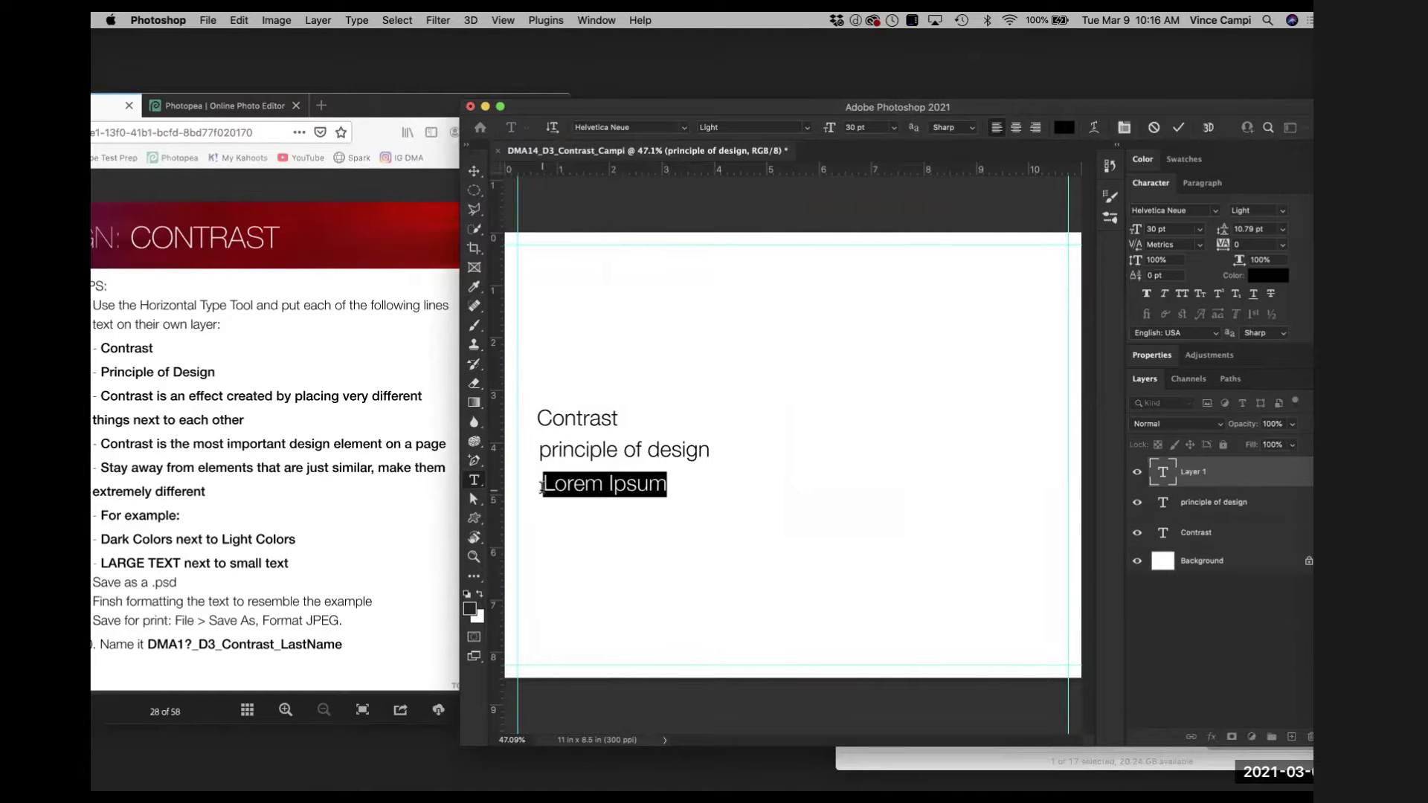
key(cmd+v)
drag(1141, 108, 951, 101)
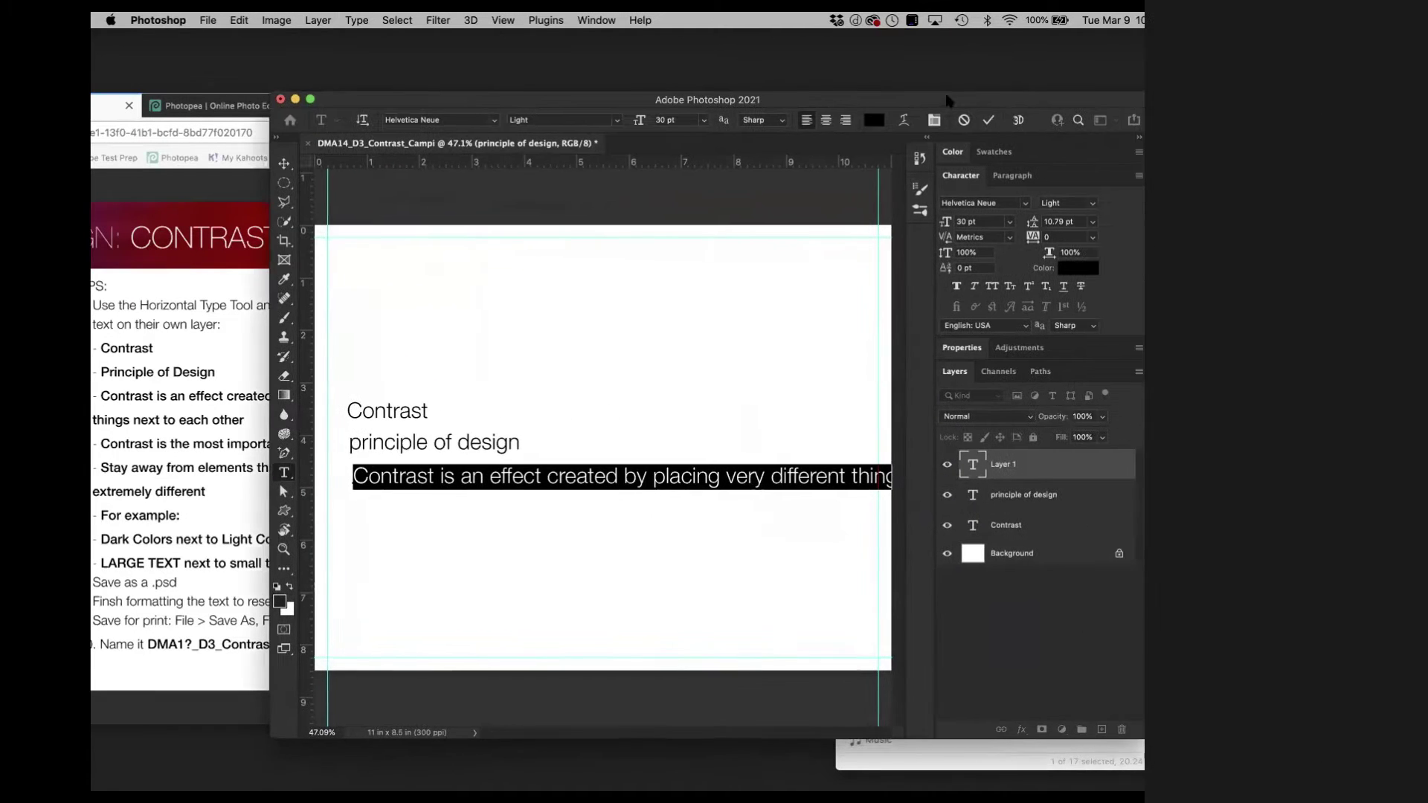
drag(947, 225, 940, 230)
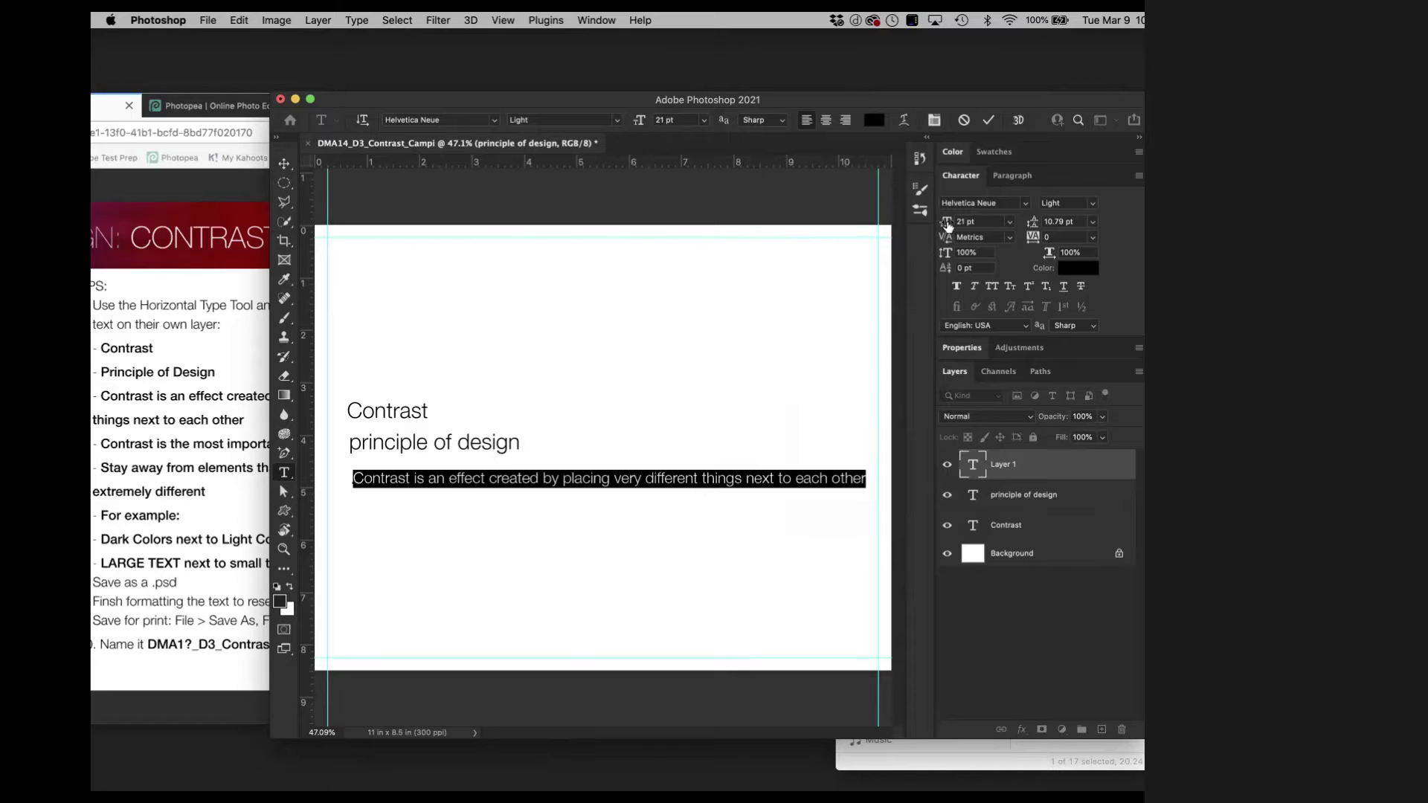
Switch to Photopea and paste the "Contrast is an effect created by…" sentence as a new text layer below "principle of design".
drag(465, 105, 531, 134)
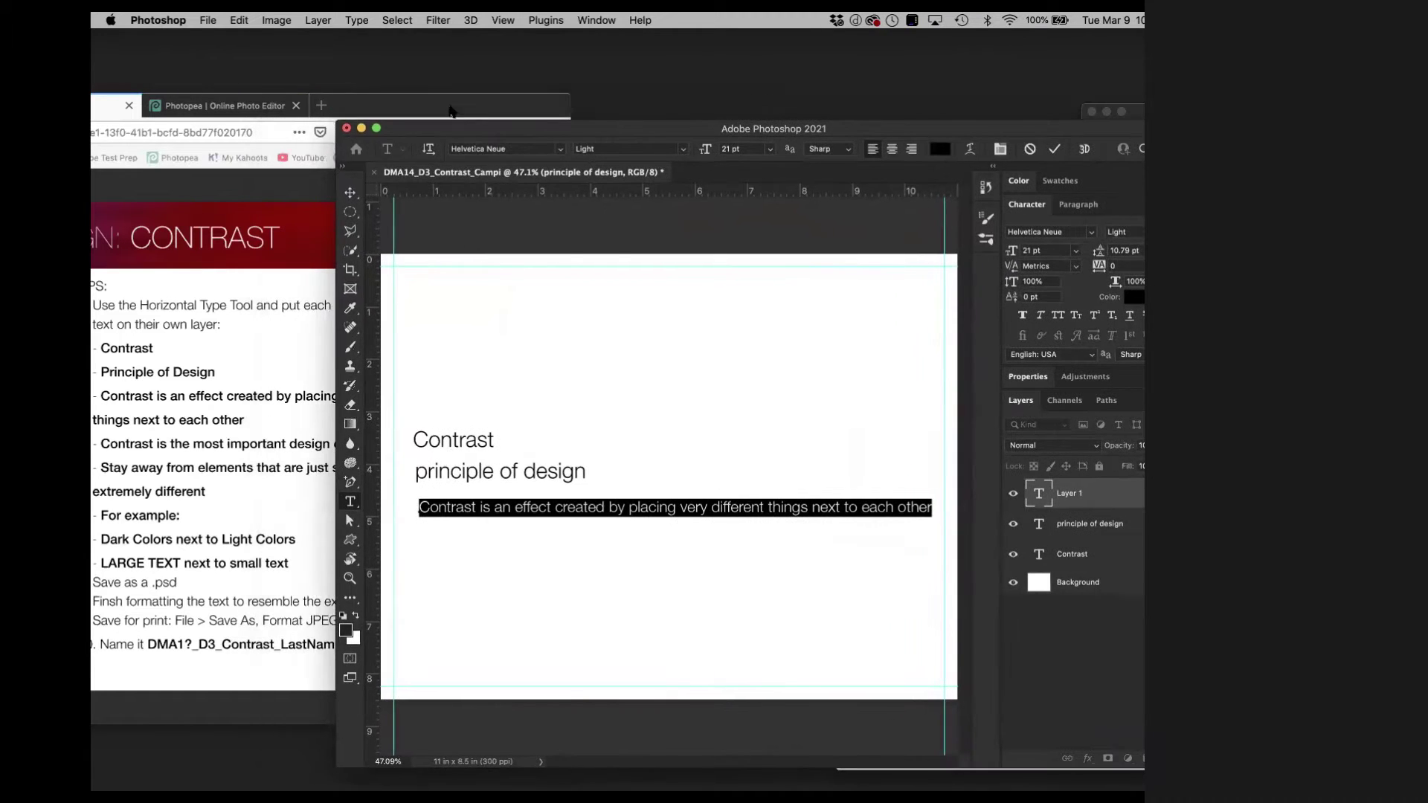
drag(418, 109, 886, 101)
click(422, 94)
click(293, 509)
key(super+v)
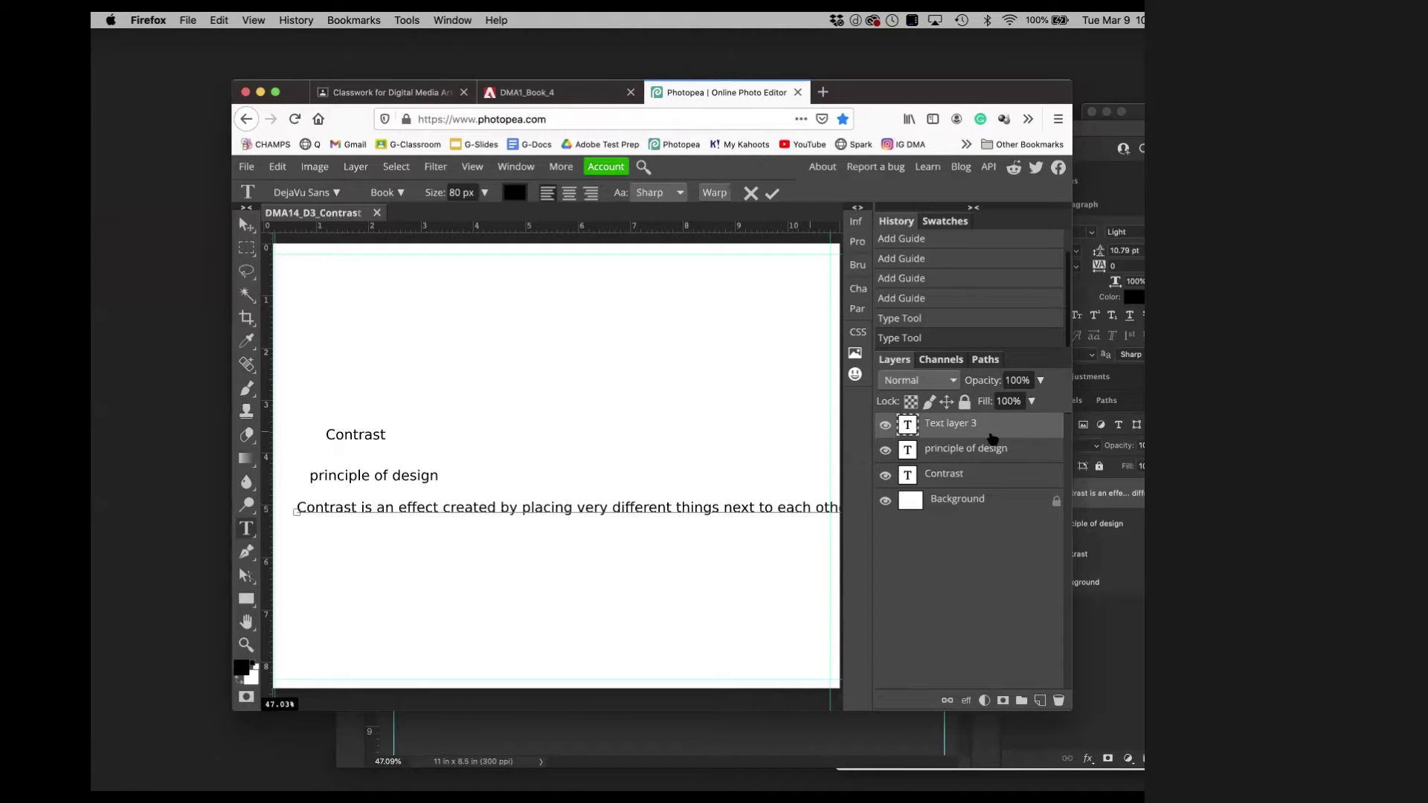
click(994, 431)
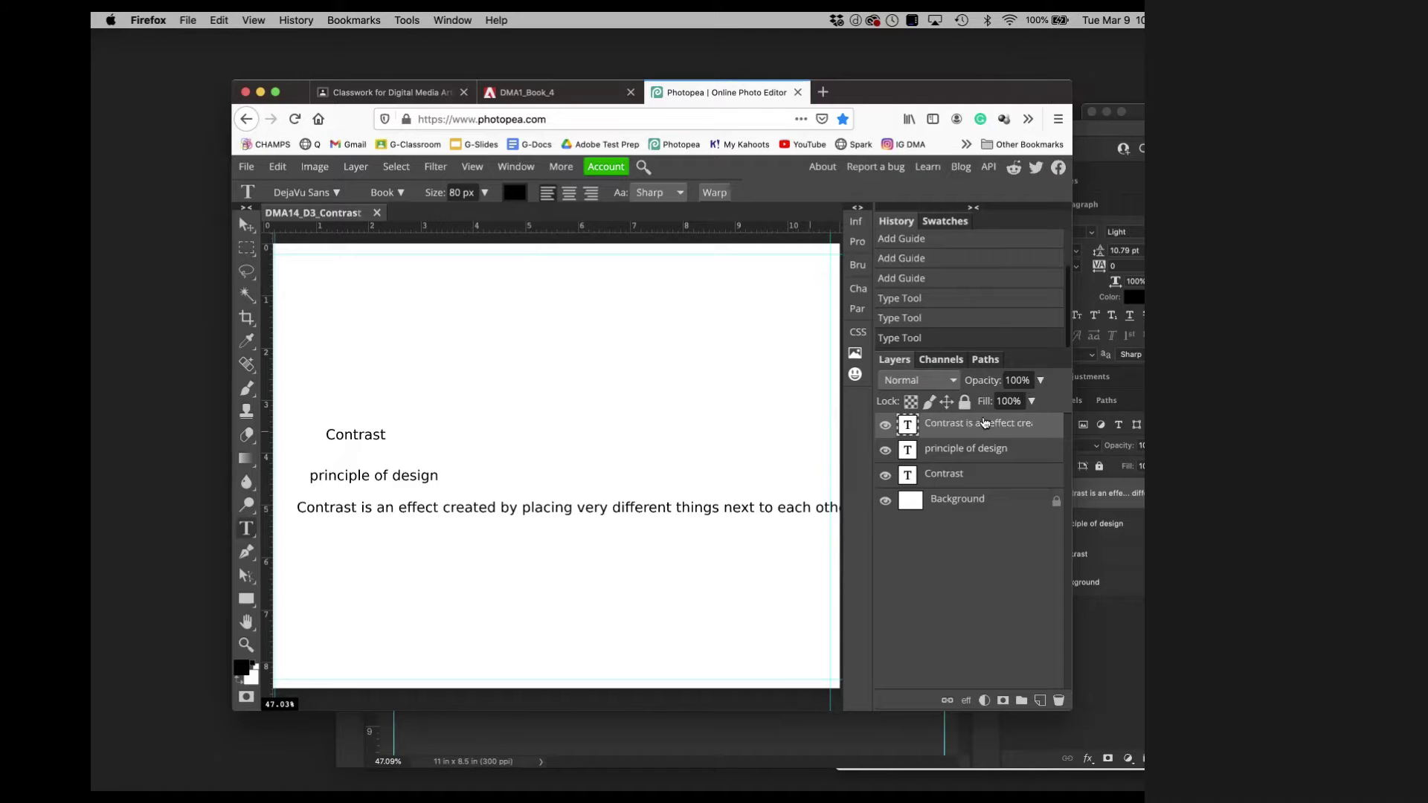
Reduce the font size of the "Contrast is an effect…" layer to 75 px.
click(857, 290)
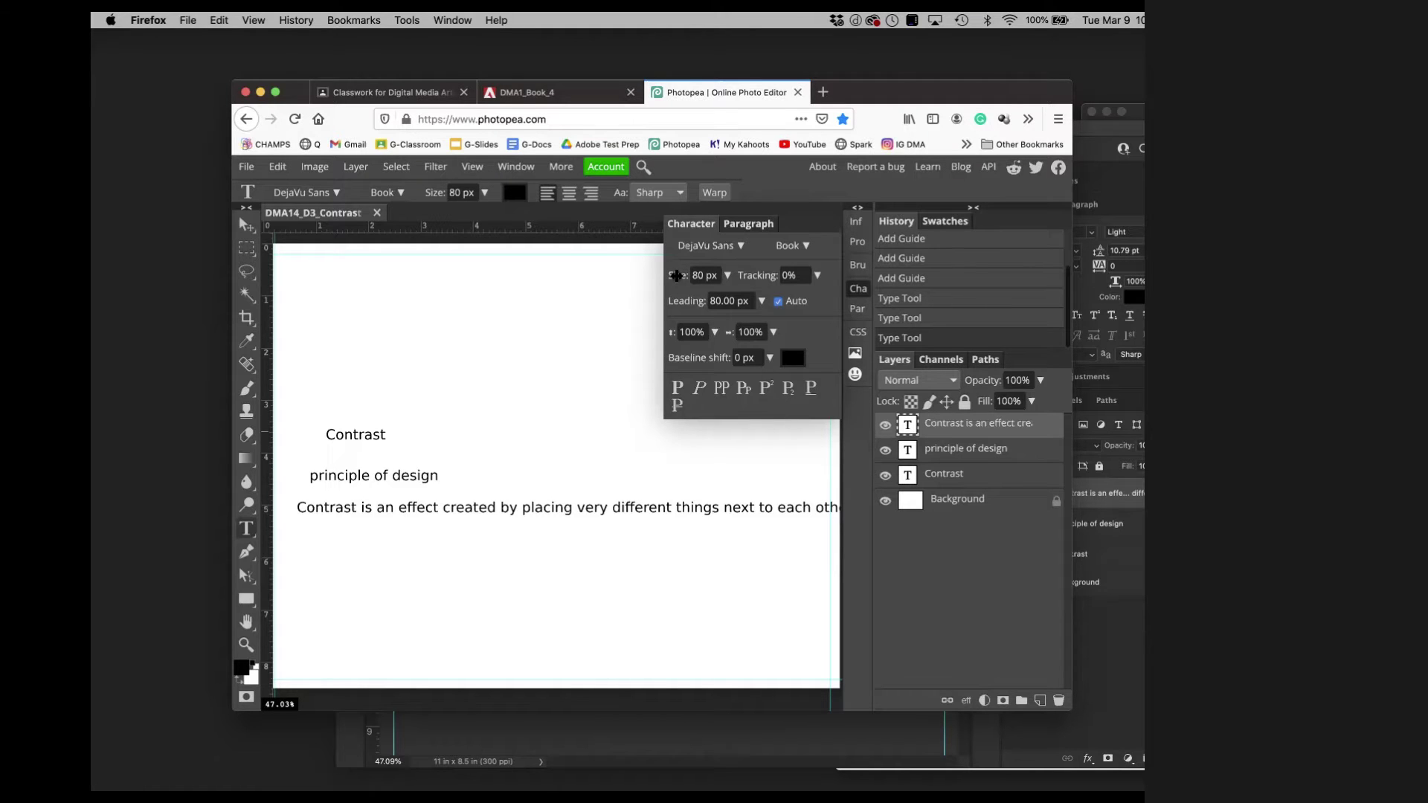
drag(676, 276, 674, 275)
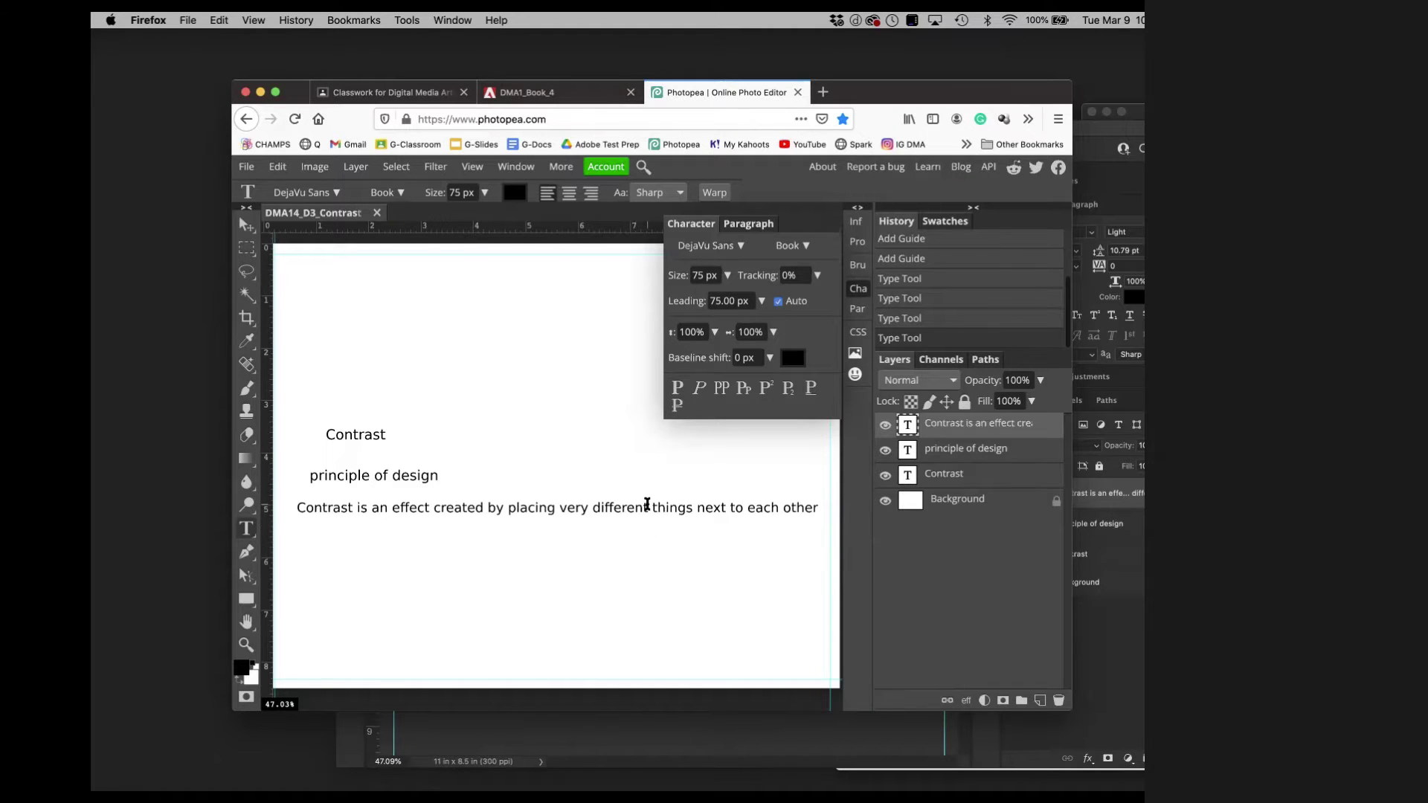
click(647, 505)
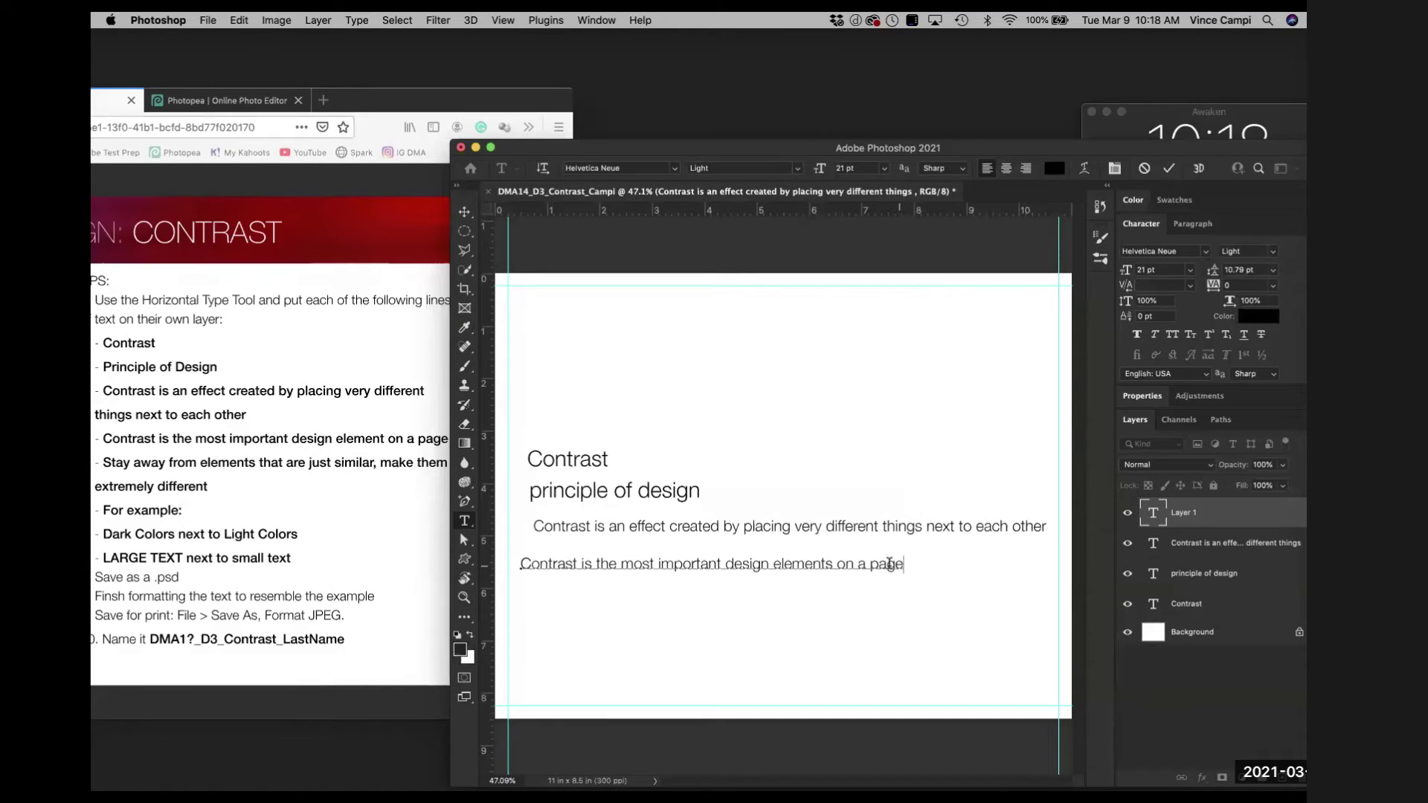
Copy the "Contrast is the most important design elements on a page" line from Photoshop and paste it in Photopea as a new bottom text layer.
drag(903, 564, 520, 565)
key(super+c)
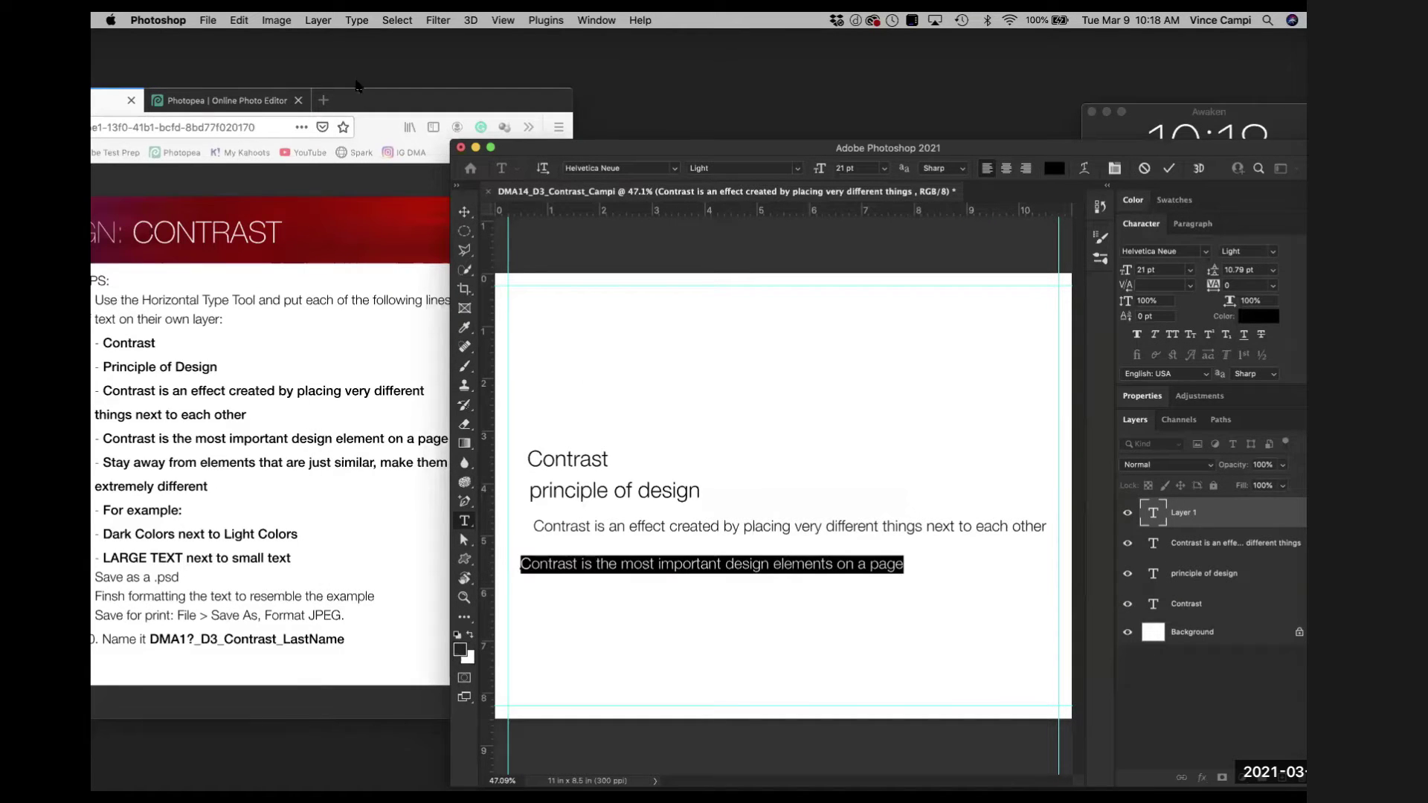
drag(363, 97, 608, 97)
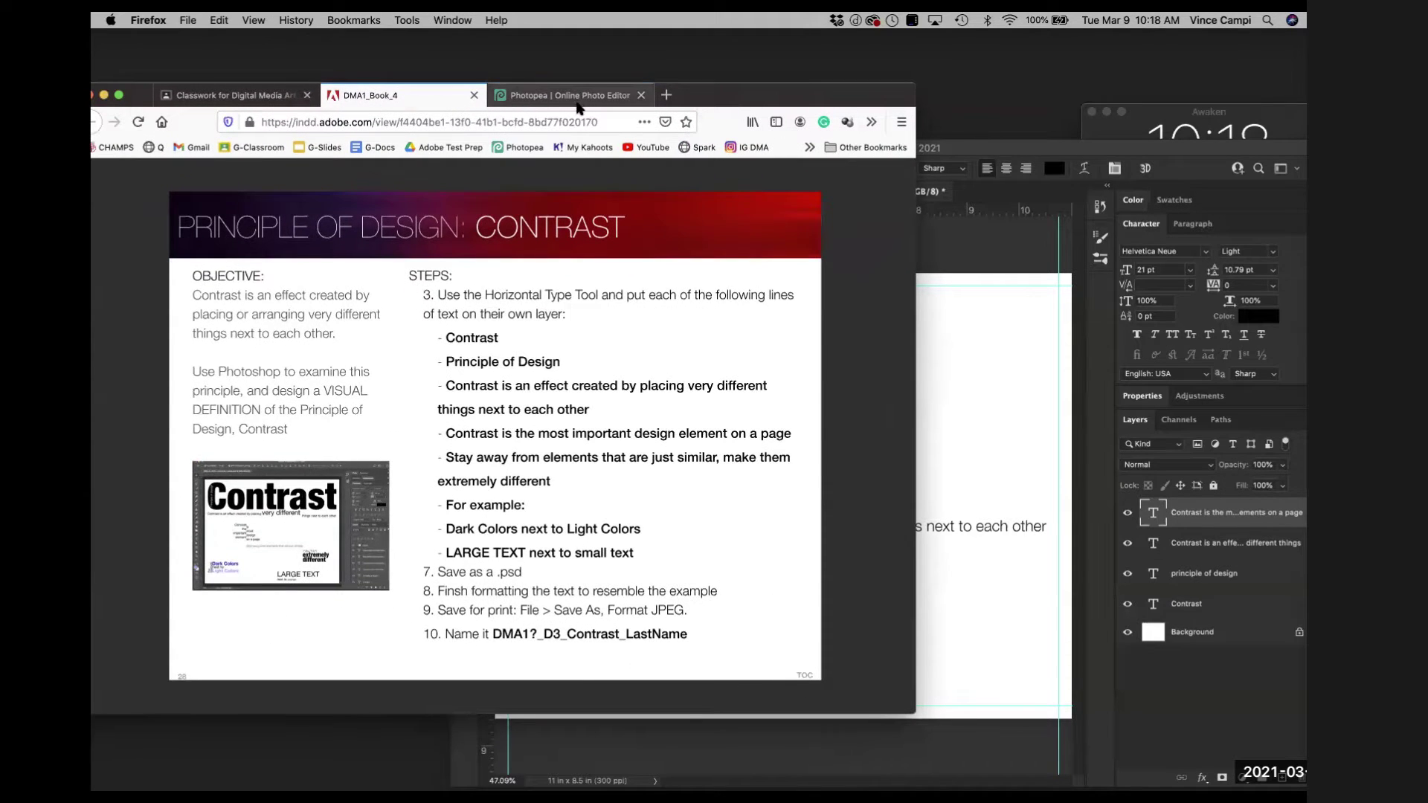
click(607, 97)
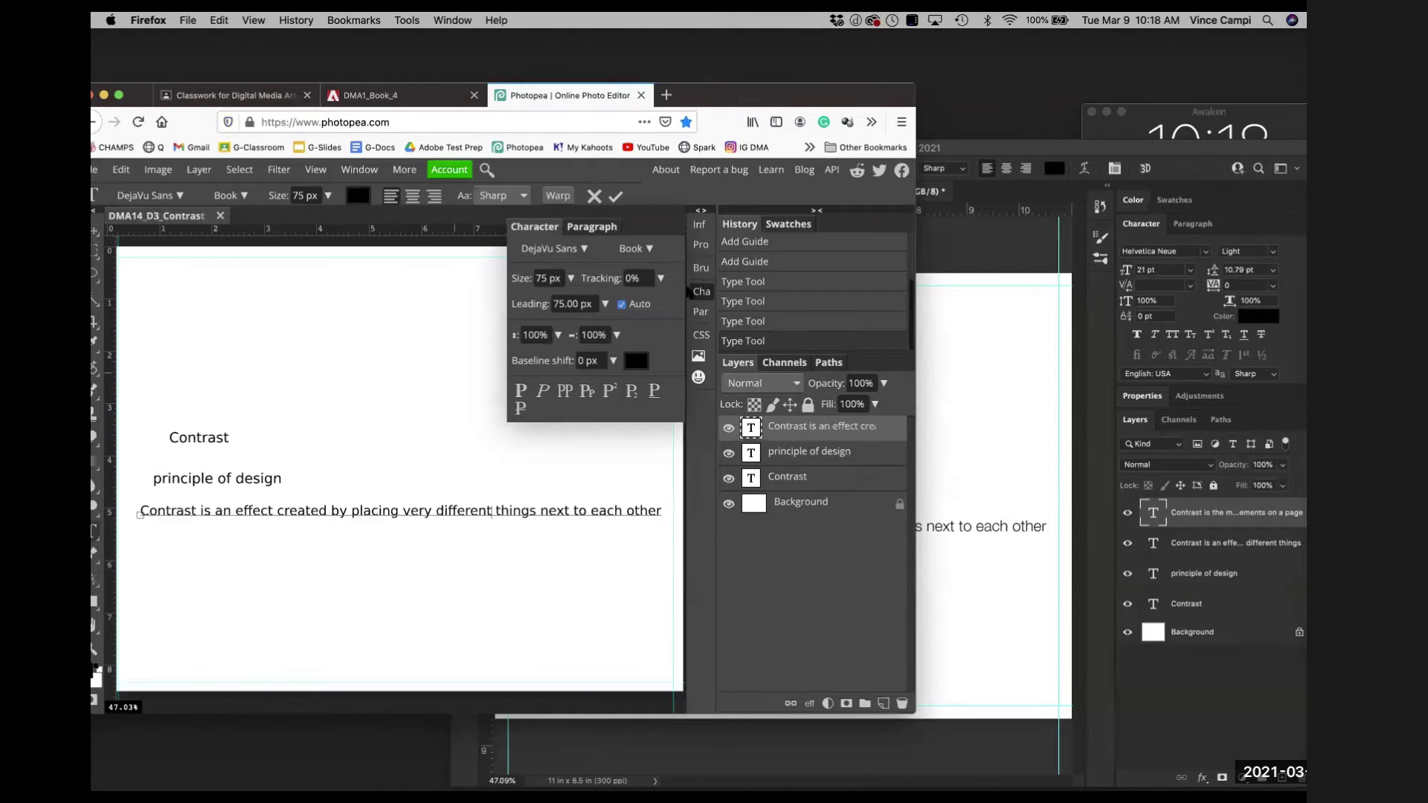
click(615, 195)
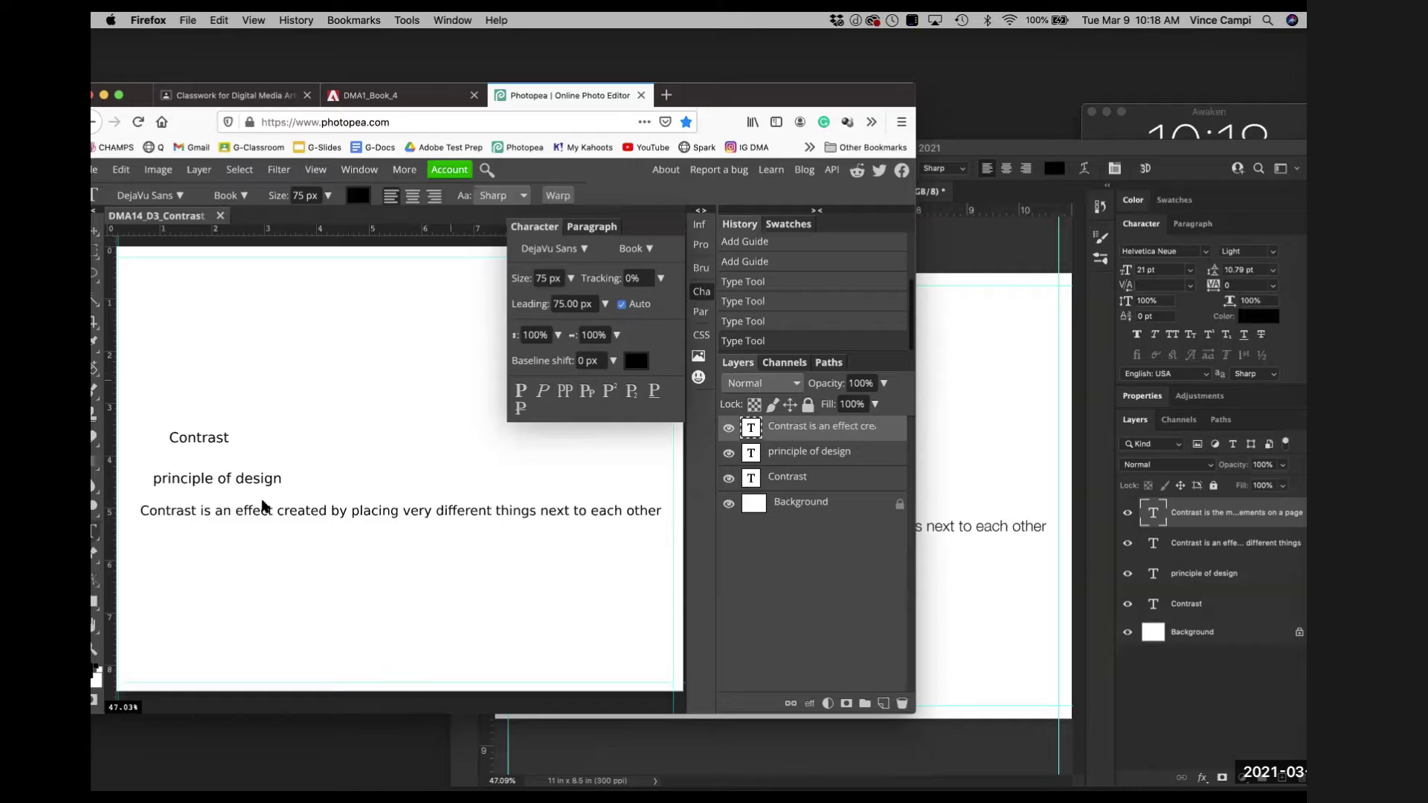
click(139, 534)
key(super+v)
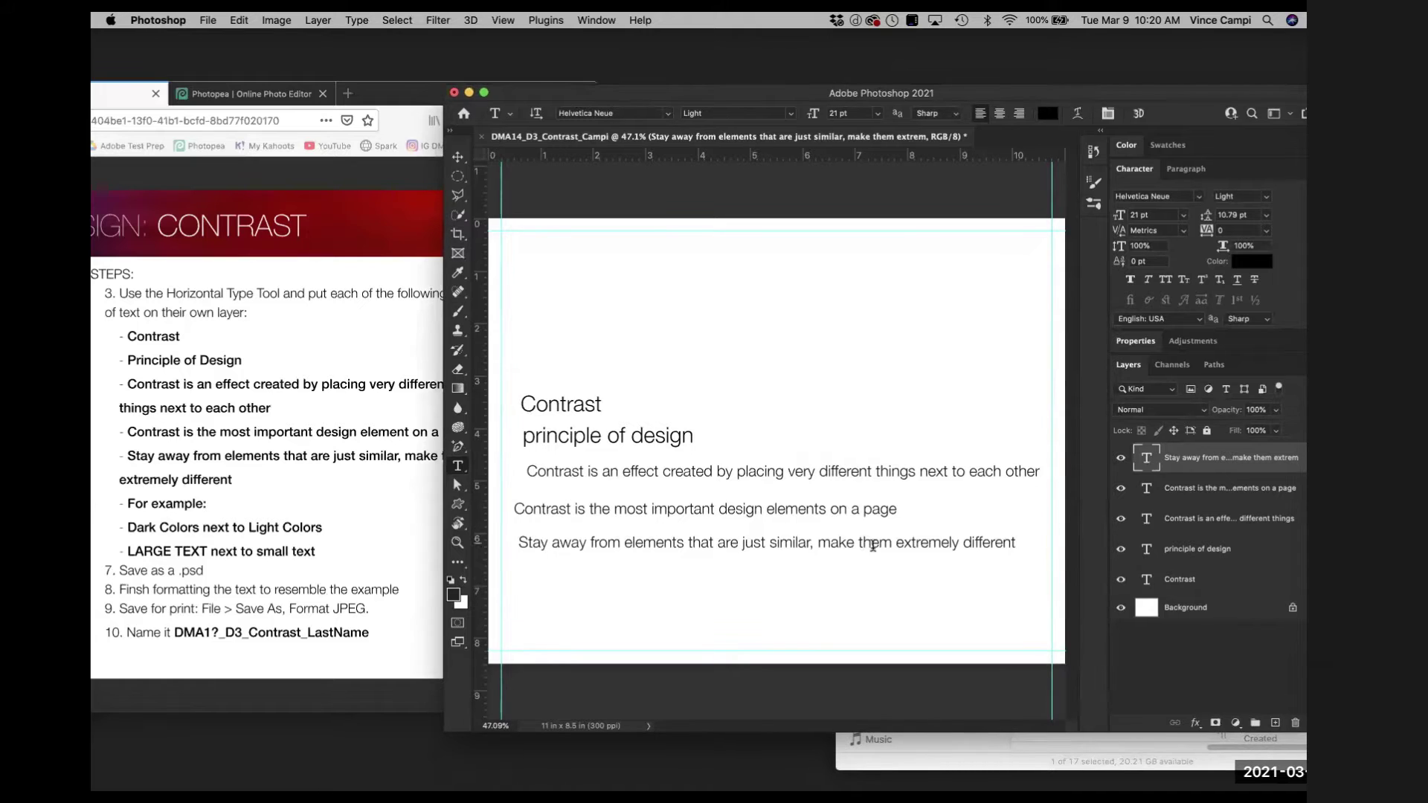
In Photoshop, add a "For example:" text layer below the "Stay away from elements…" line and select its text.
click(520, 574)
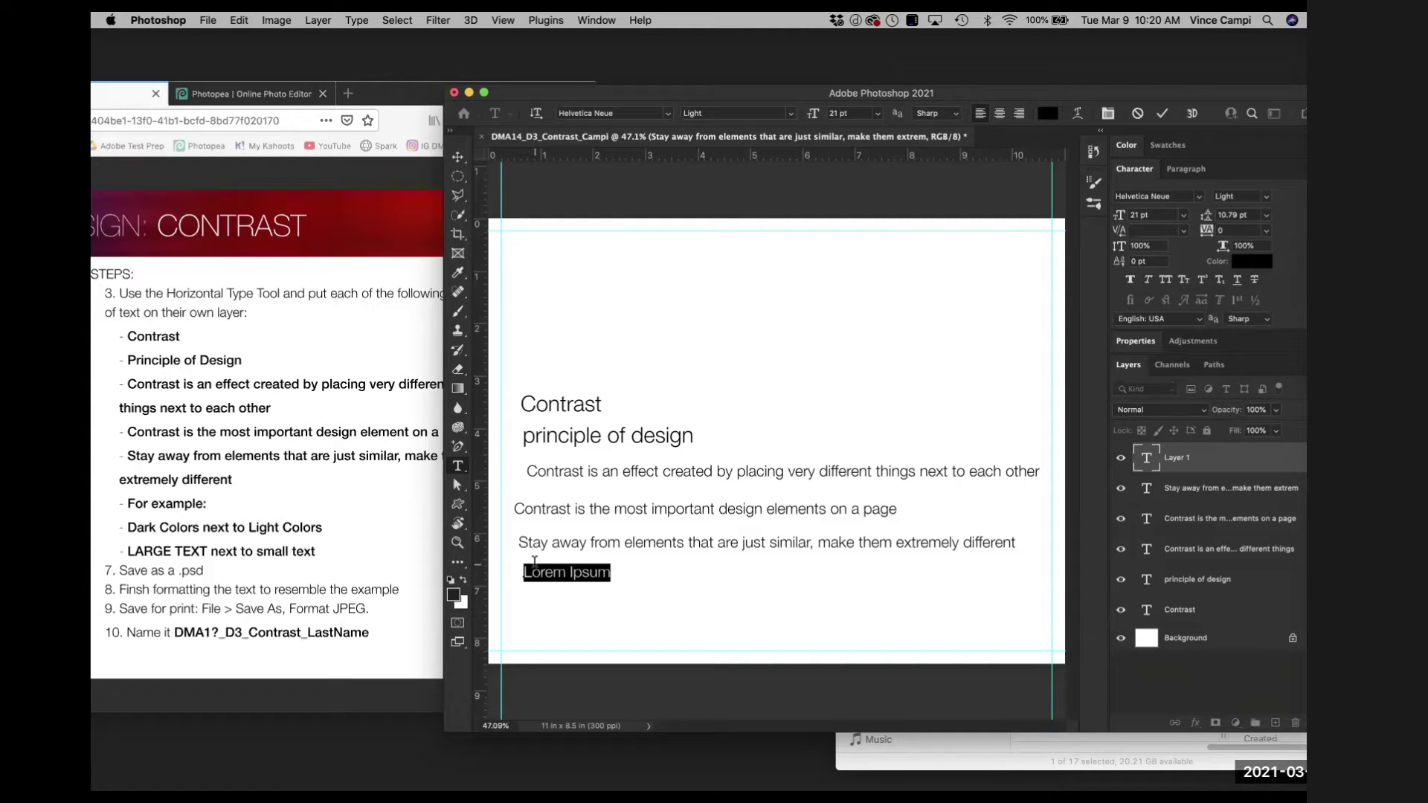
text(For example:)
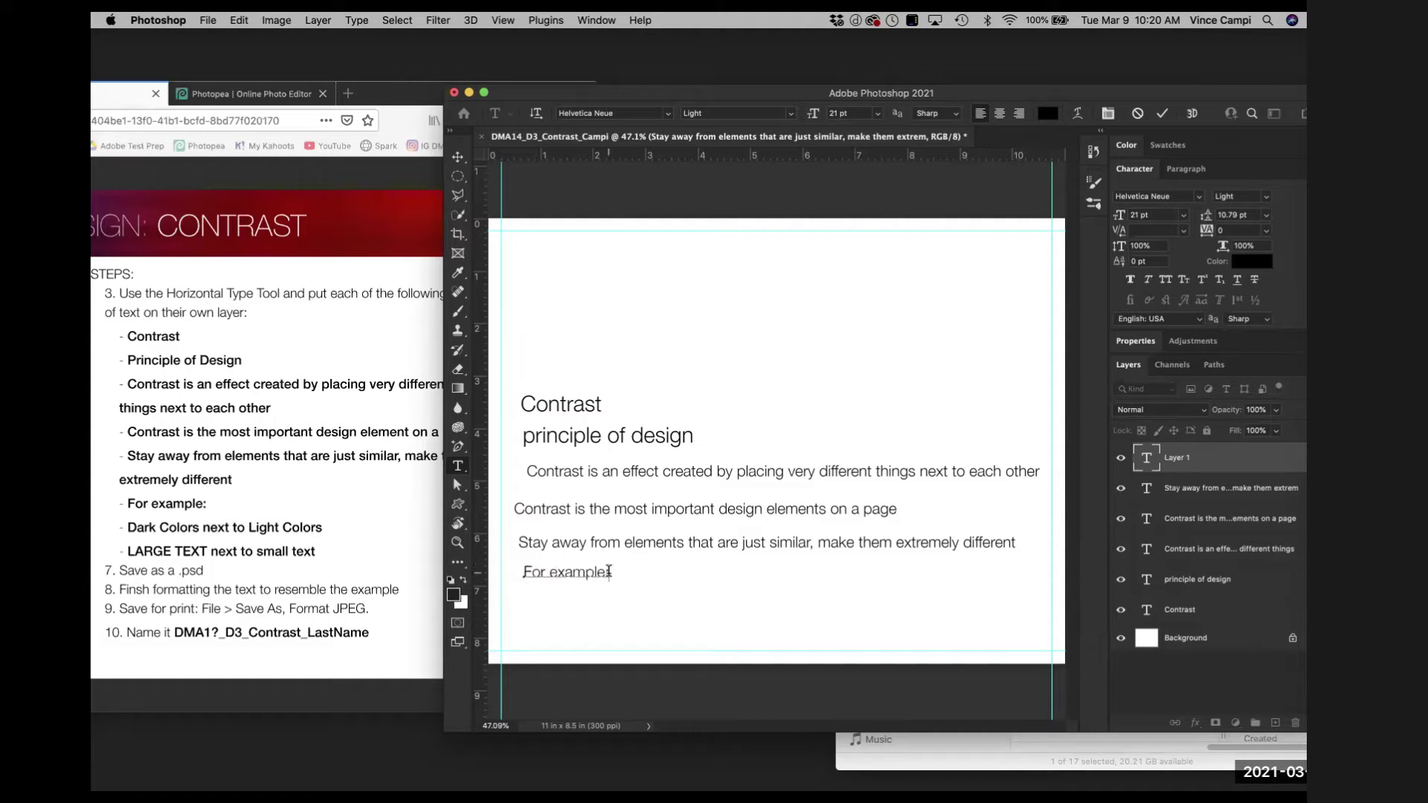
drag(610, 572, 508, 572)
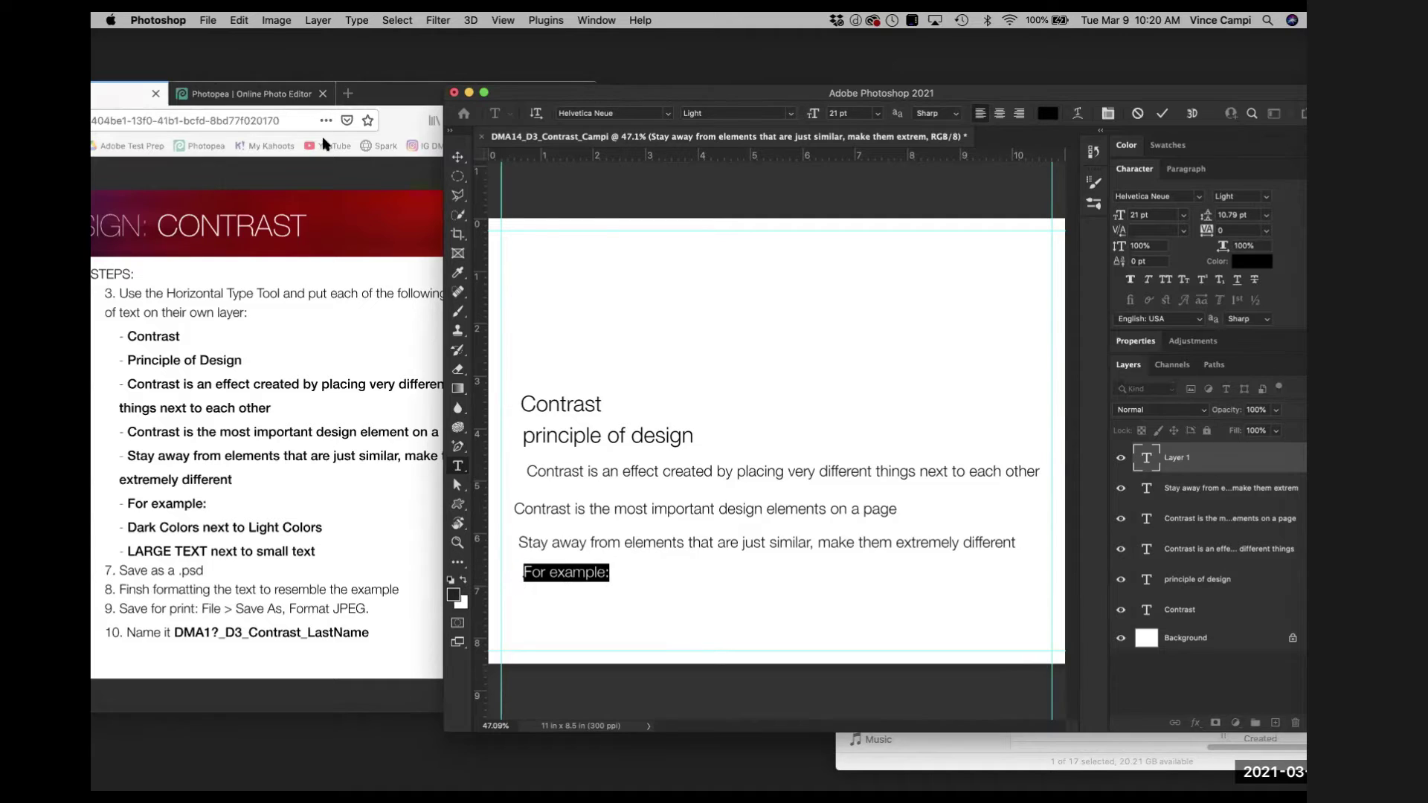
Switch to Photopea, add a "For example:" text layer below the "Stay away from elements…" line, and collapse the layers and history panels.
click(246, 94)
drag(388, 82, 753, 67)
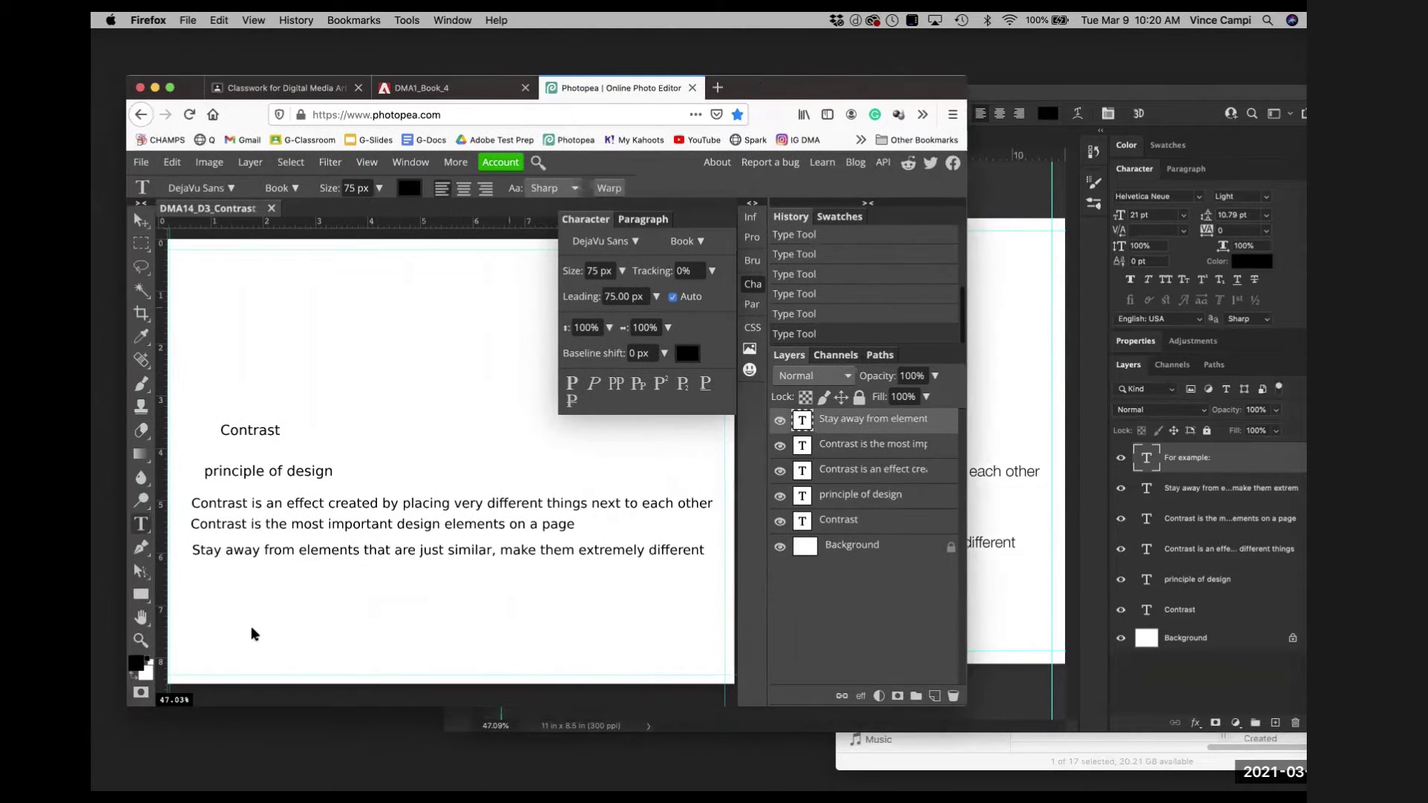
click(195, 584)
text(For example:)
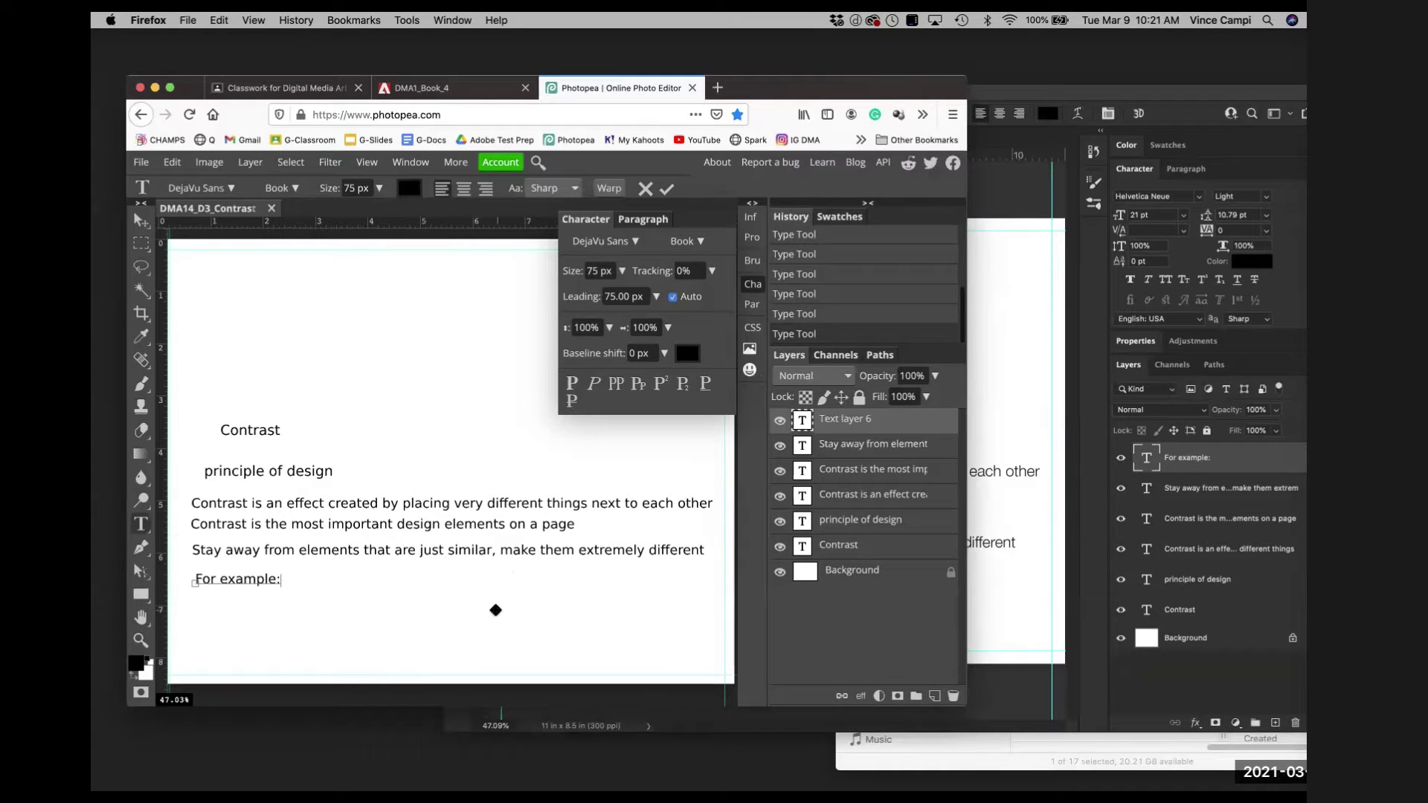
click(868, 203)
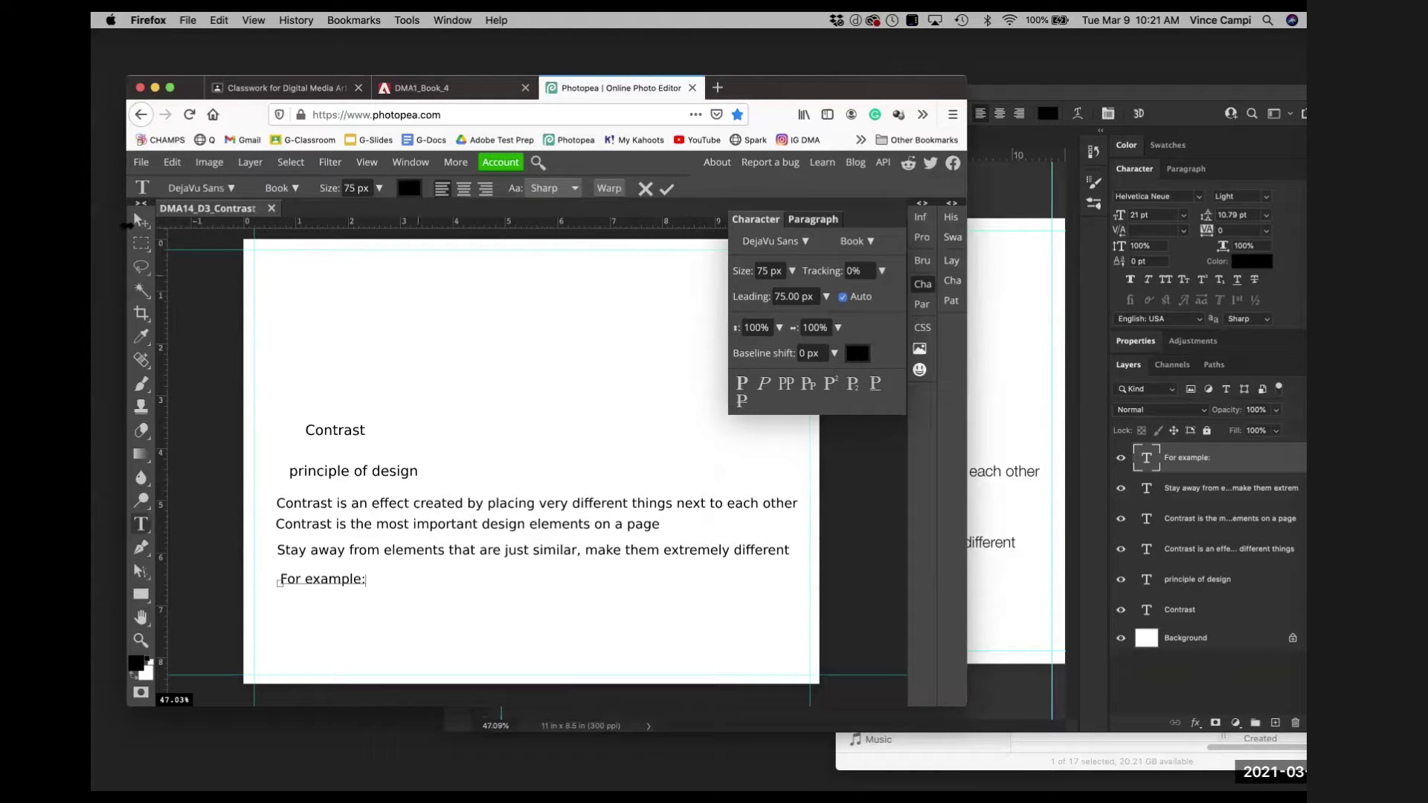
key(Escape)
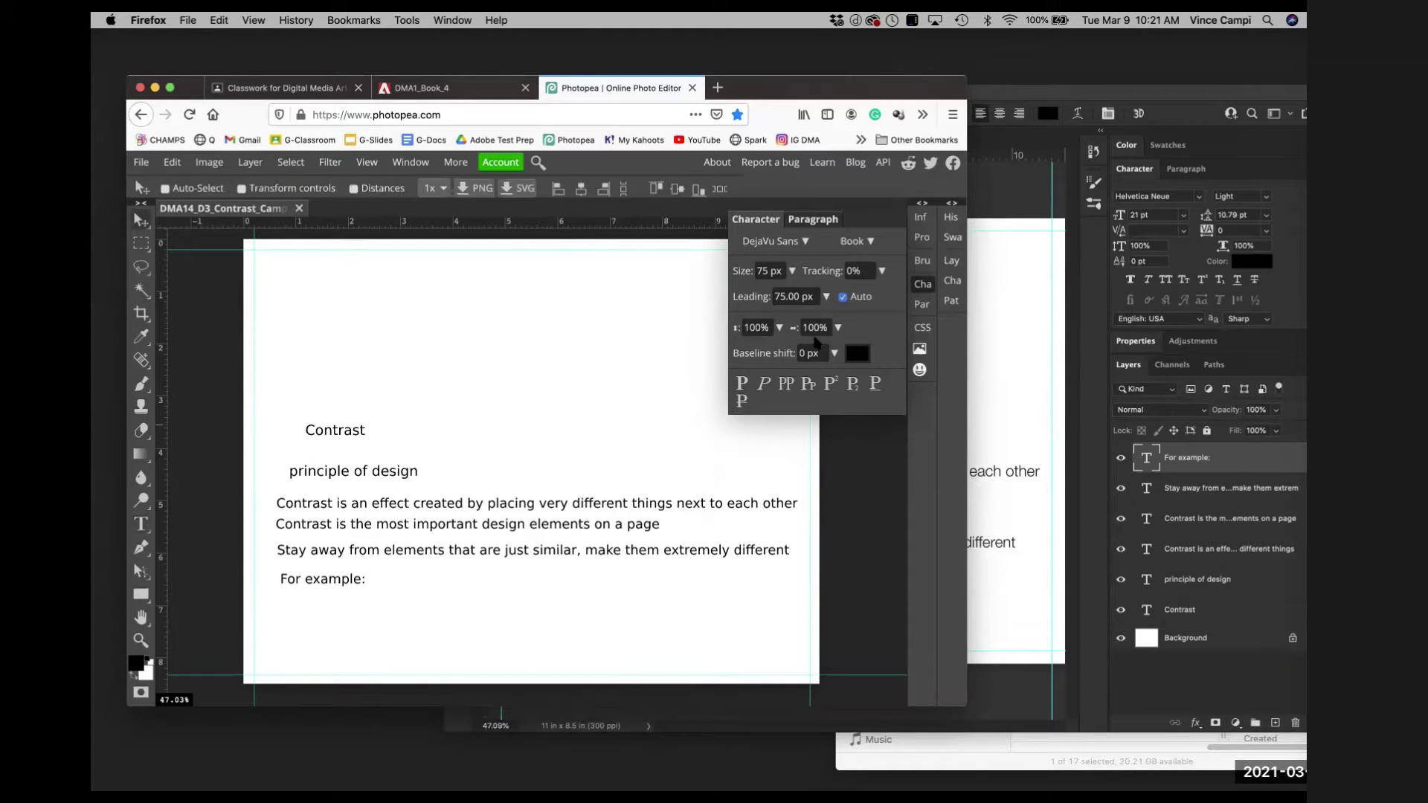
click(438, 88)
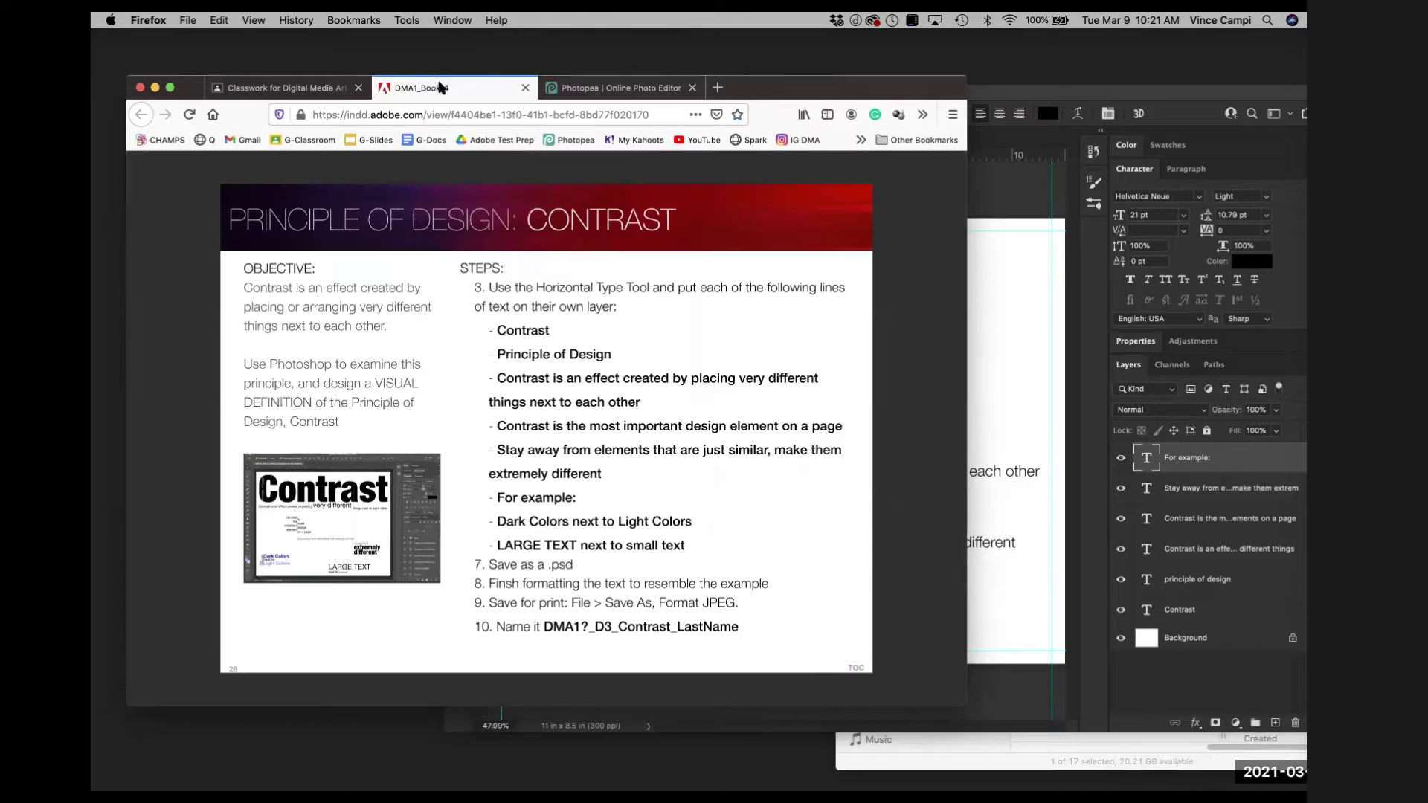
drag(812, 87, 499, 99)
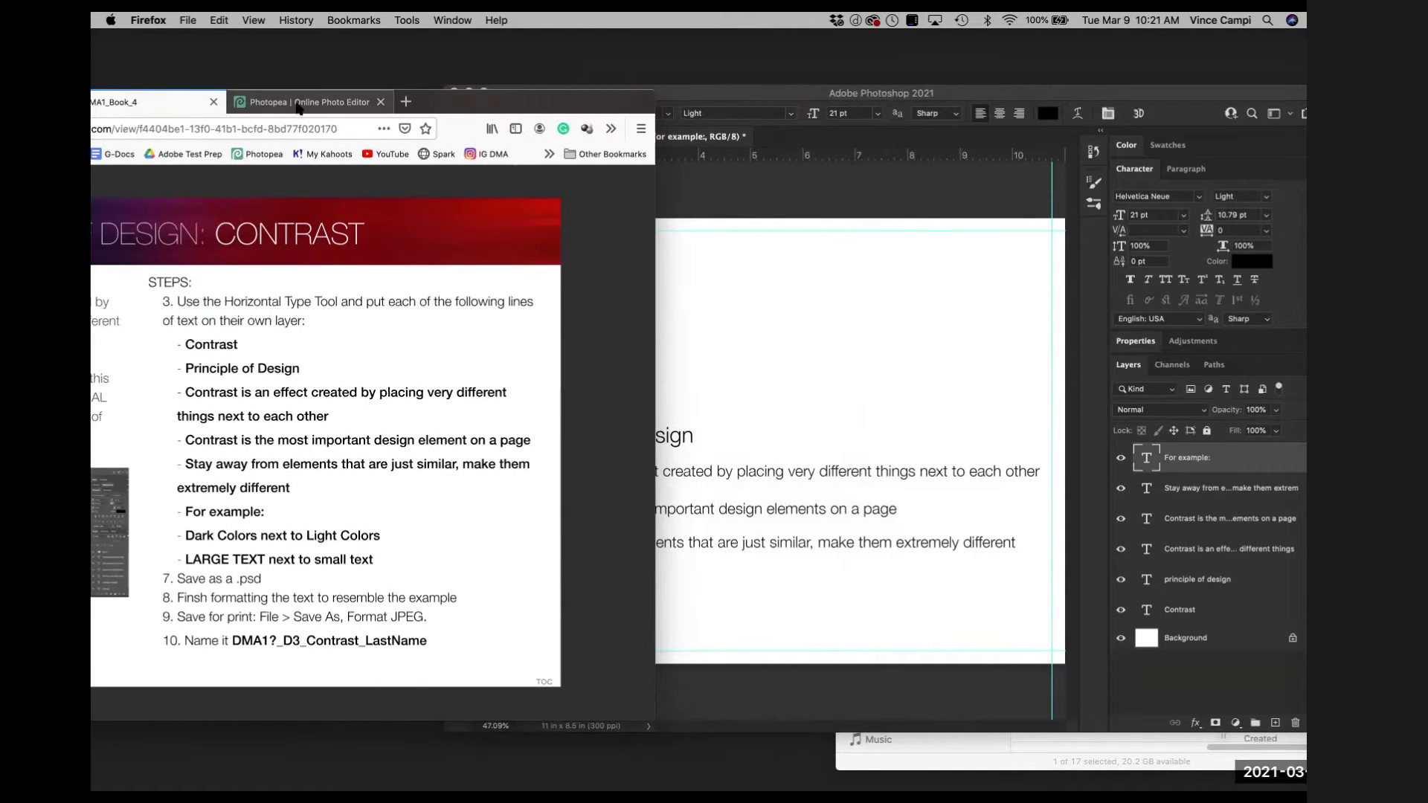
click(297, 104)
drag(435, 101, 545, 97)
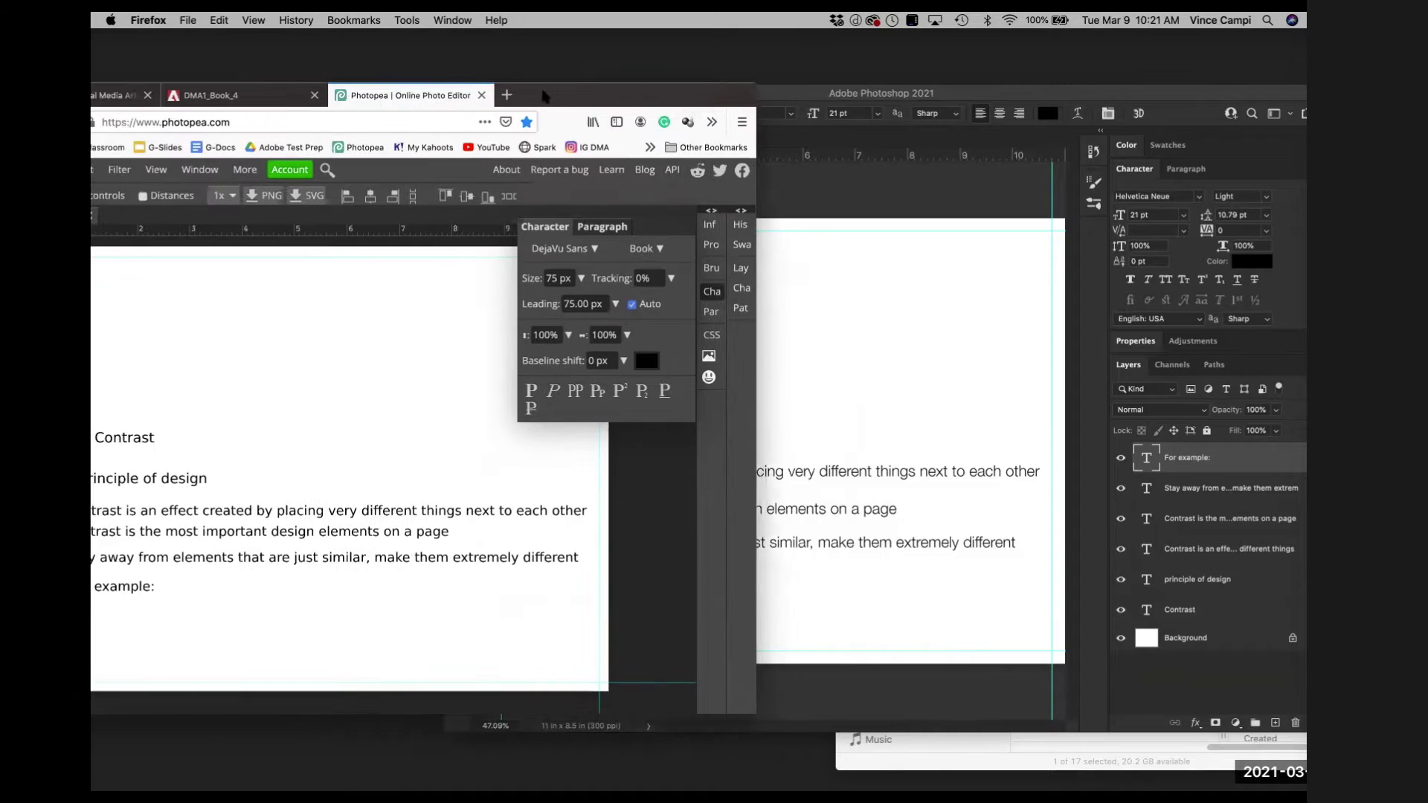
mouse_move(677, 90)
mouse_down()
mouse_move(746, 74)
mouse_move(684, 76)
mouse_up()
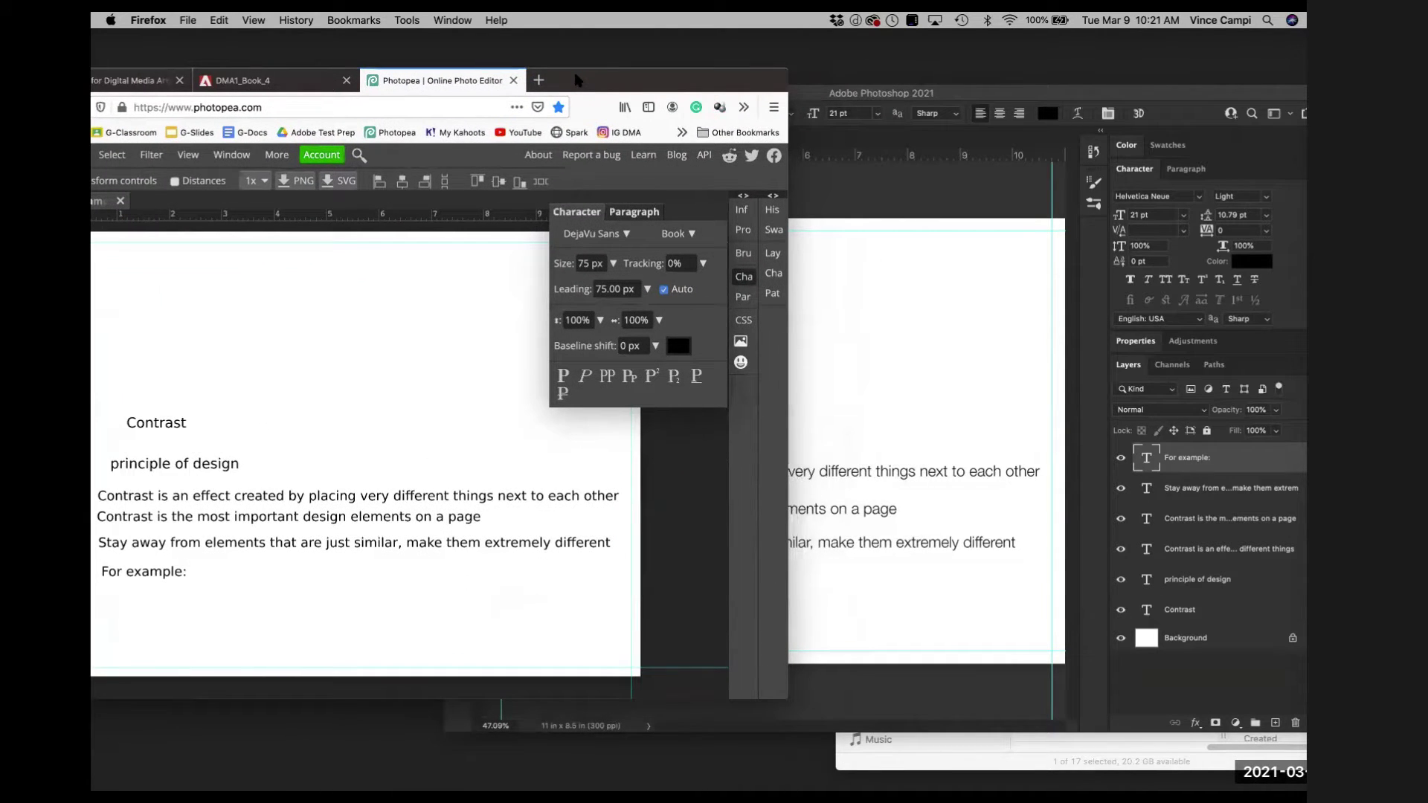
drag(574, 76, 573, 76)
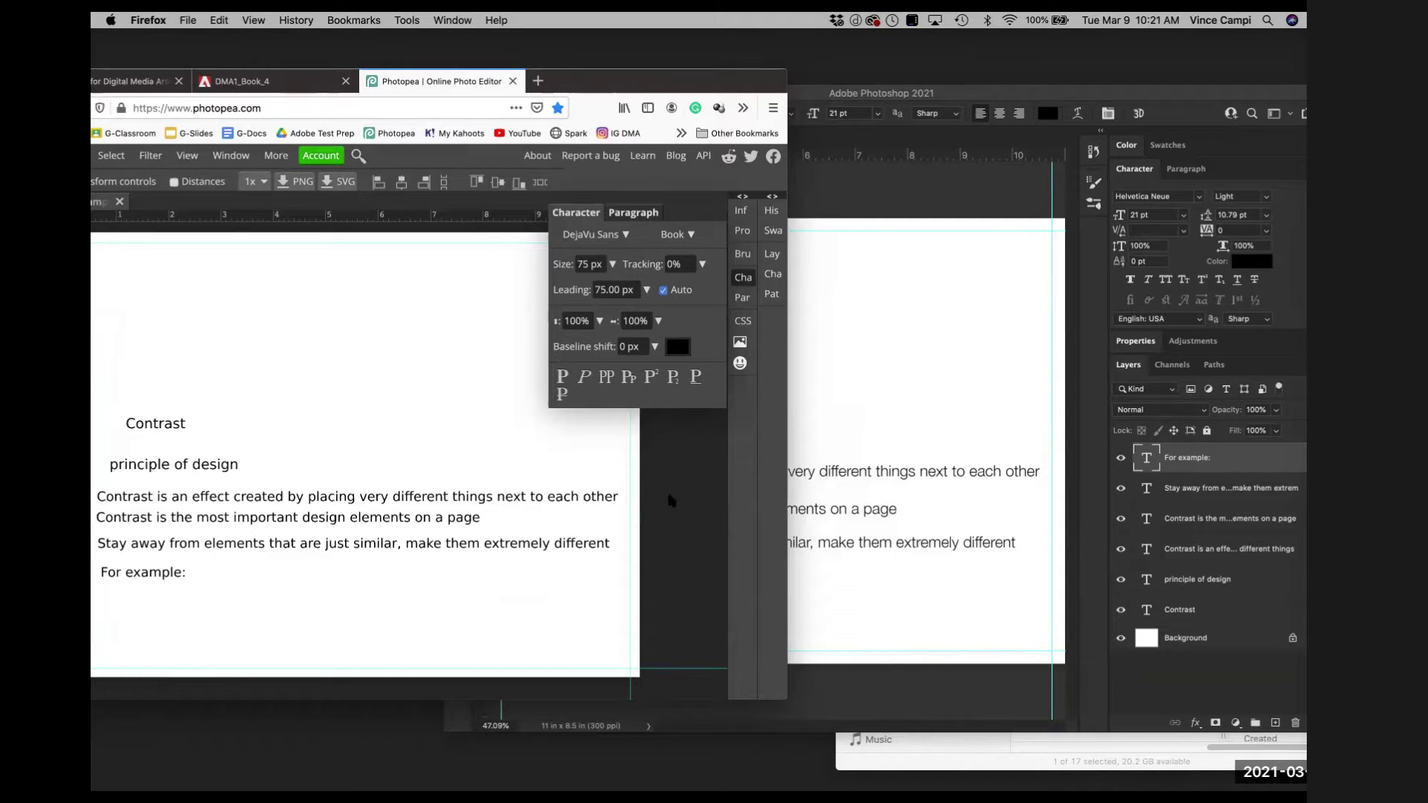
drag(610, 87, 615, 97)
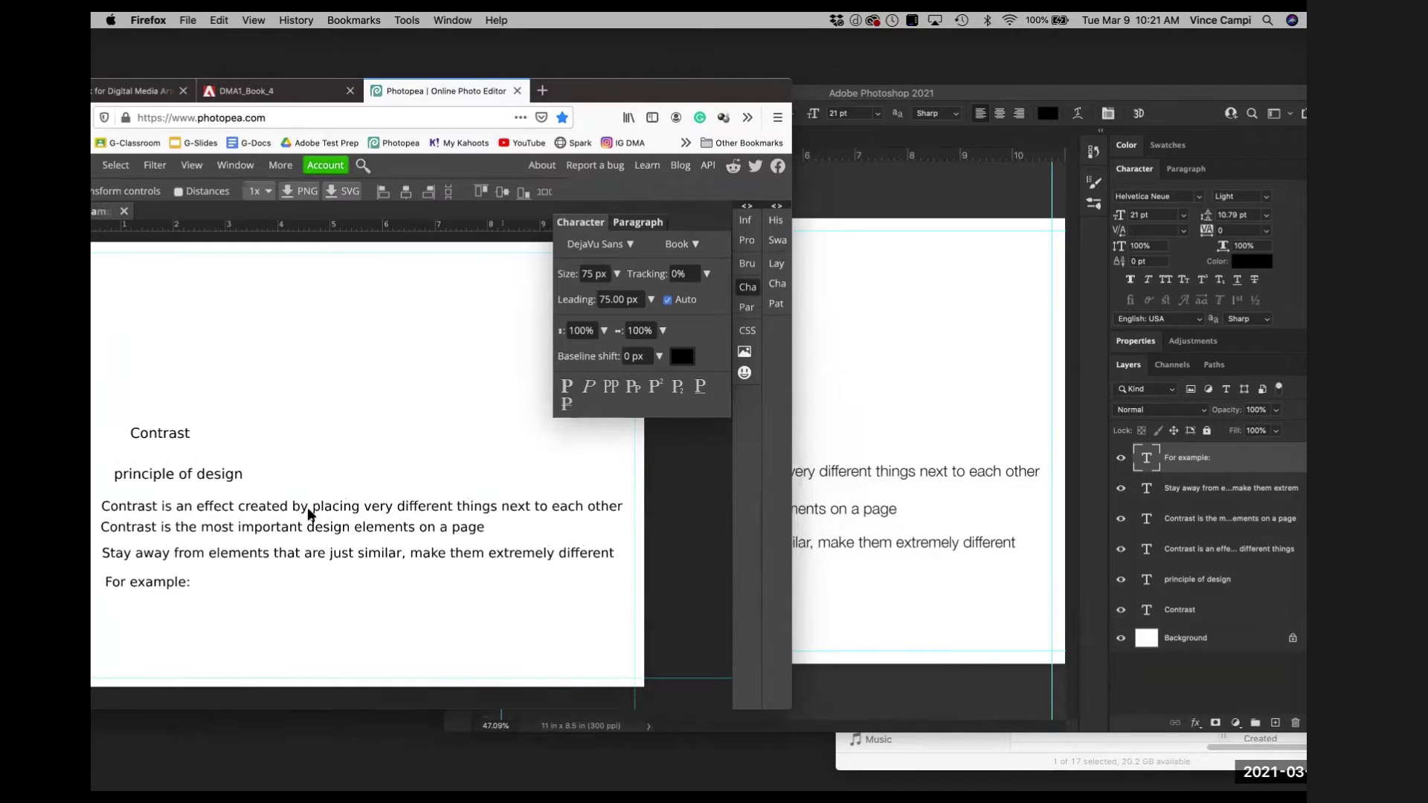
click(908, 204)
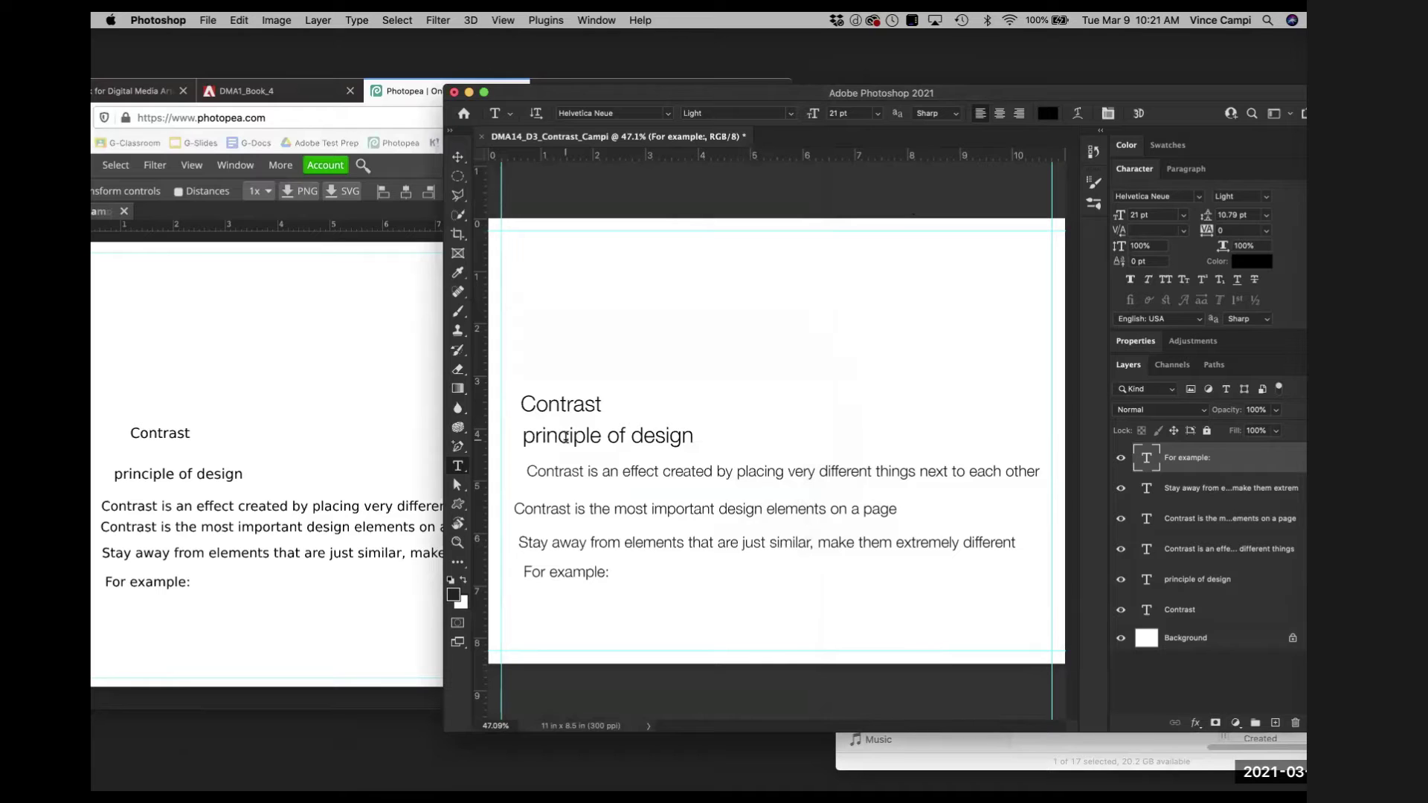
With the DMA1_Book_4 instructions beside Photoshop, add "Dark Colors next to Light Colors" below "For example:", and commit the same line in Photopea.
click(238, 91)
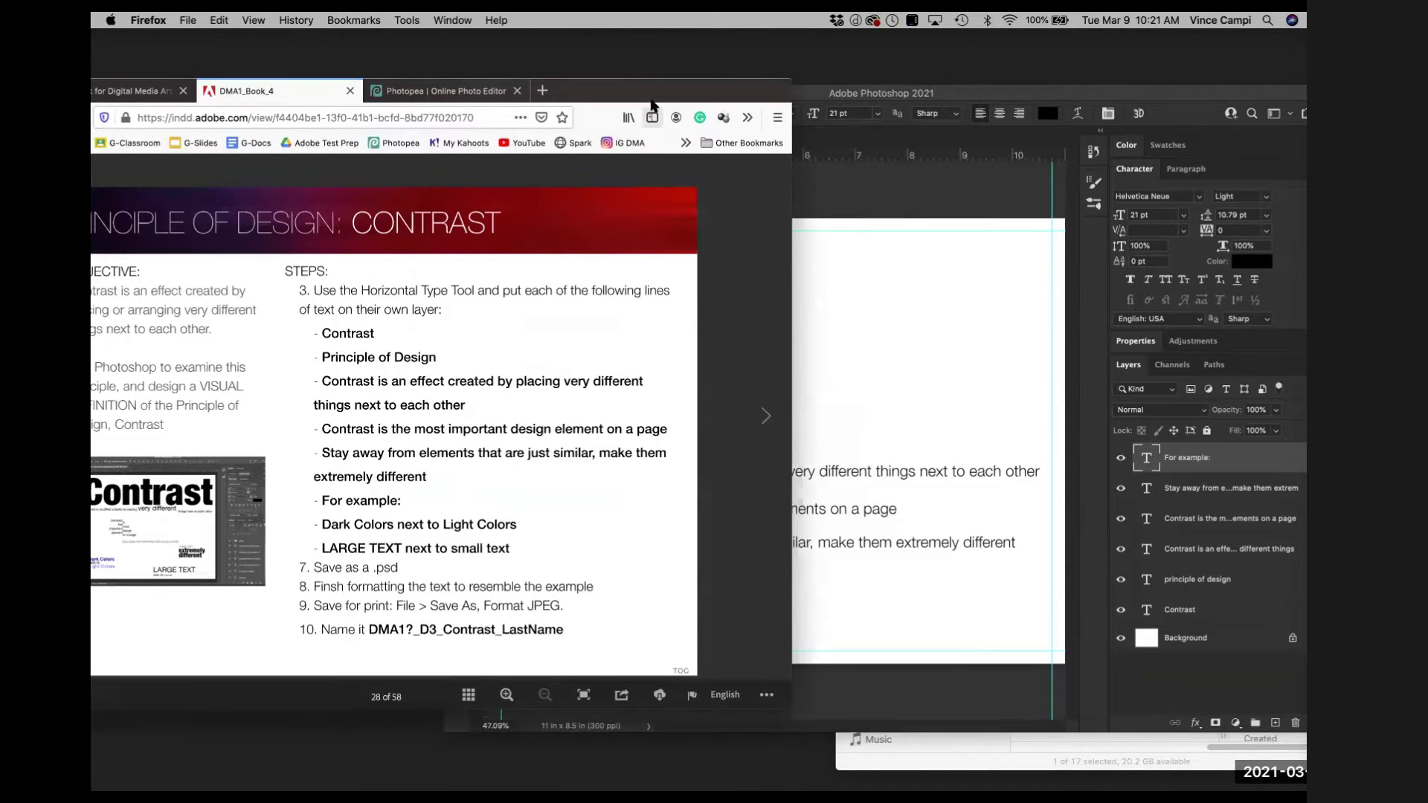
drag(599, 85, 475, 102)
click(819, 195)
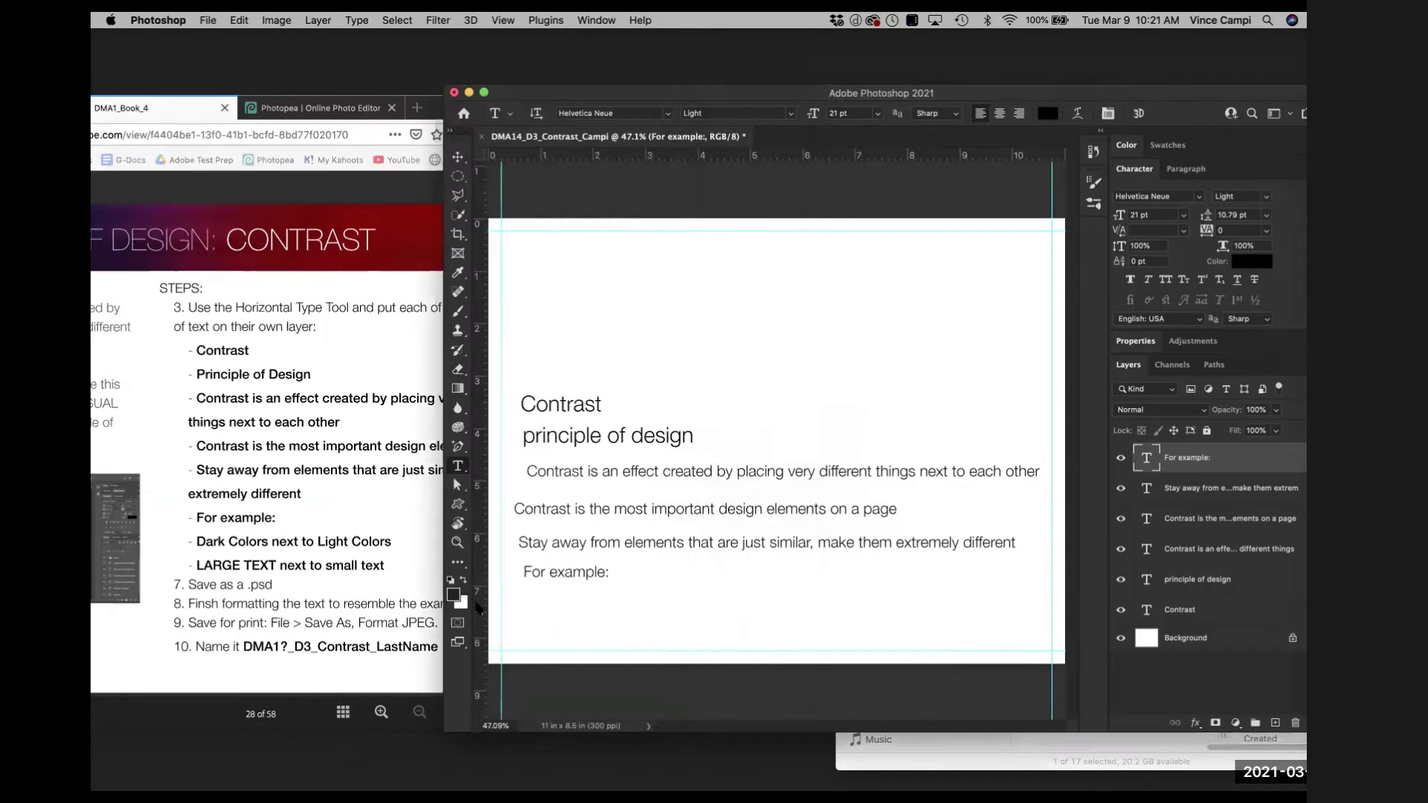
click(520, 601)
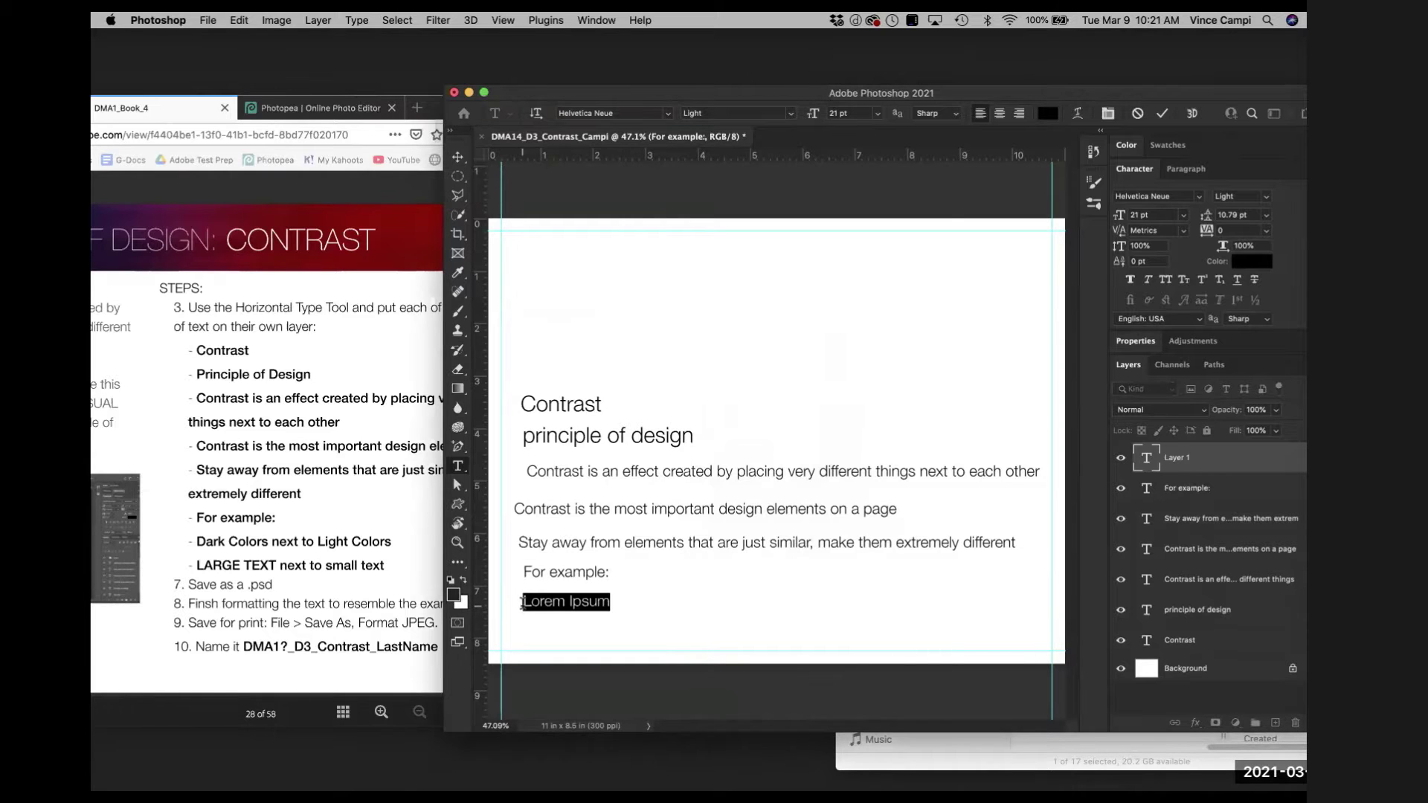
text(D)
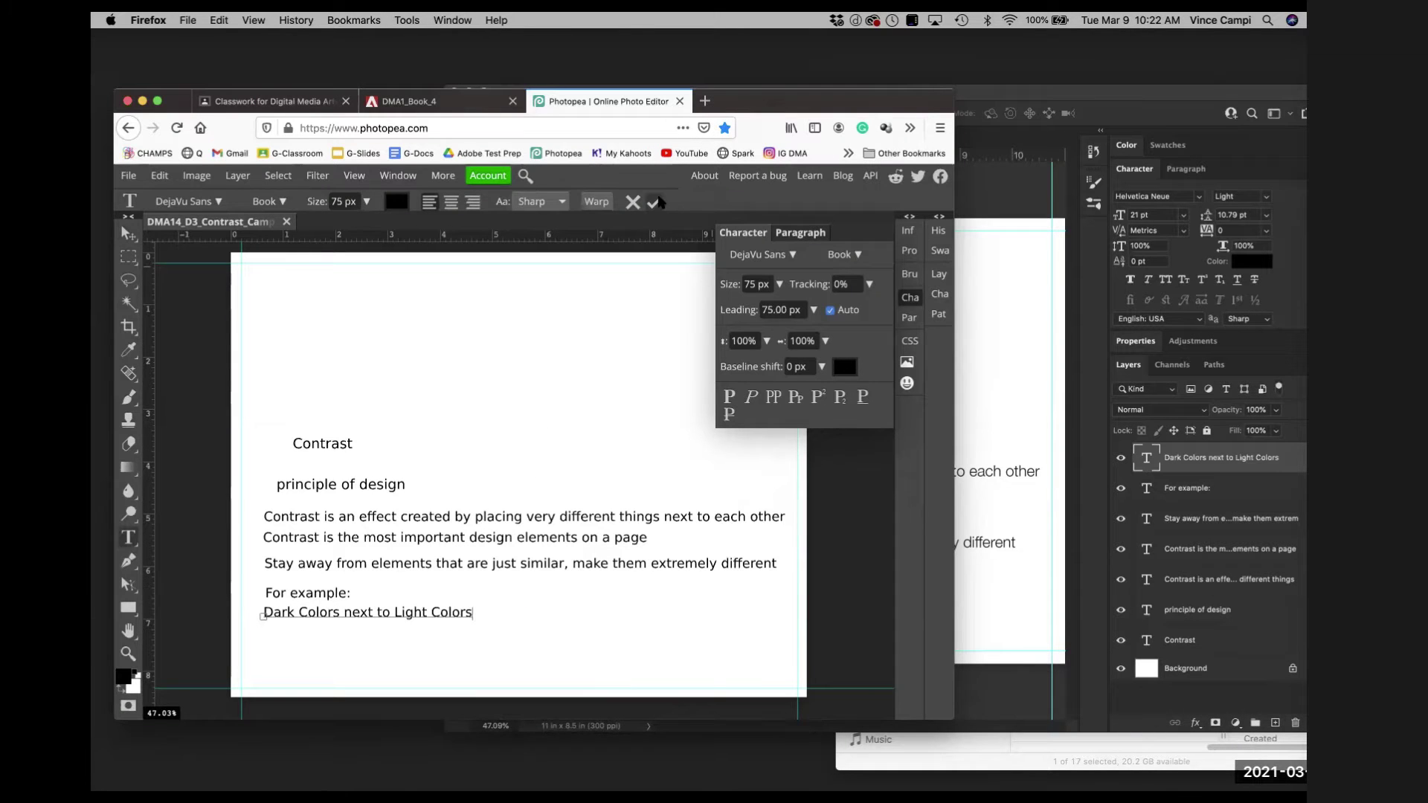
click(659, 202)
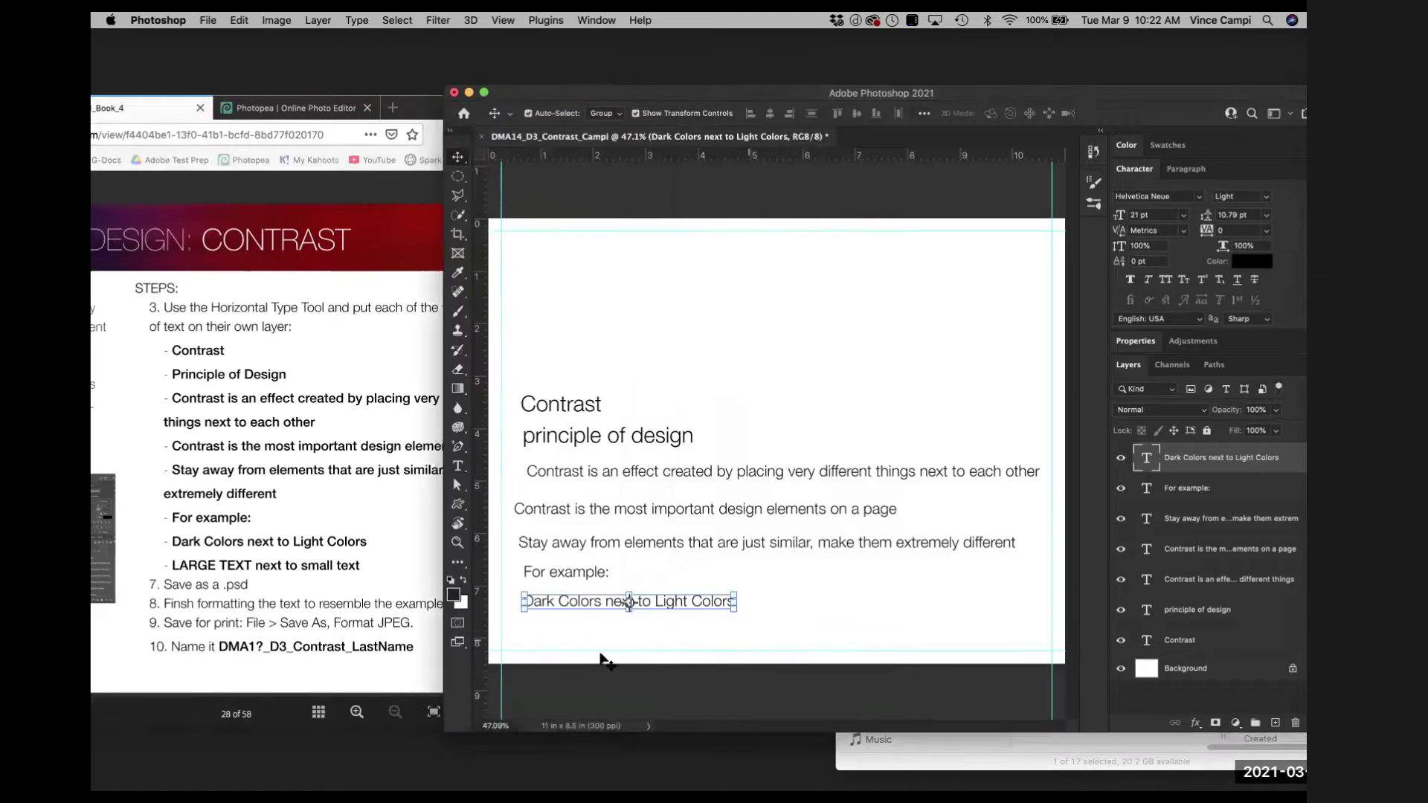
In Photoshop, add and commit a "LARGE TEXT next to small text" text layer below "Dark Colors next to Light Colors".
click(527, 638)
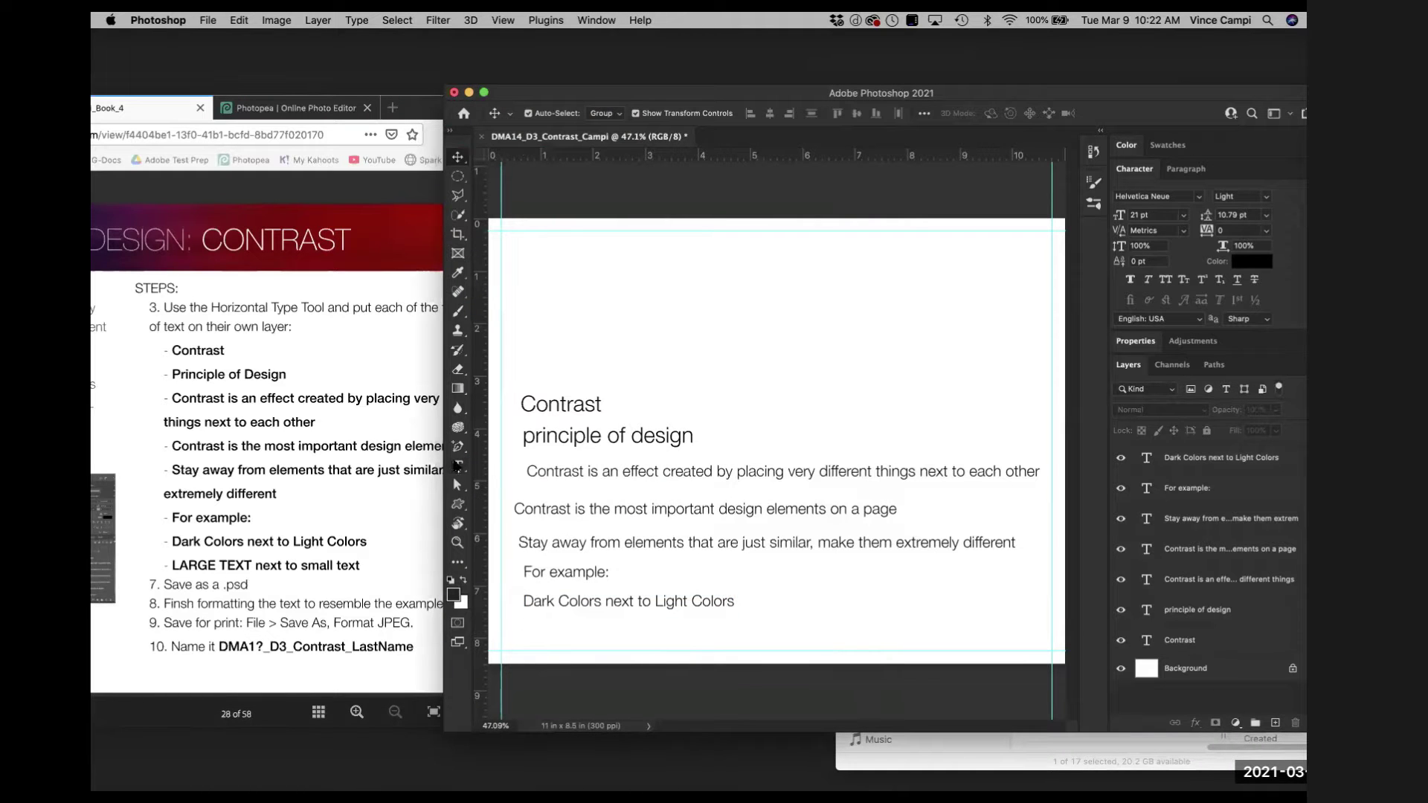
click(457, 467)
click(524, 632)
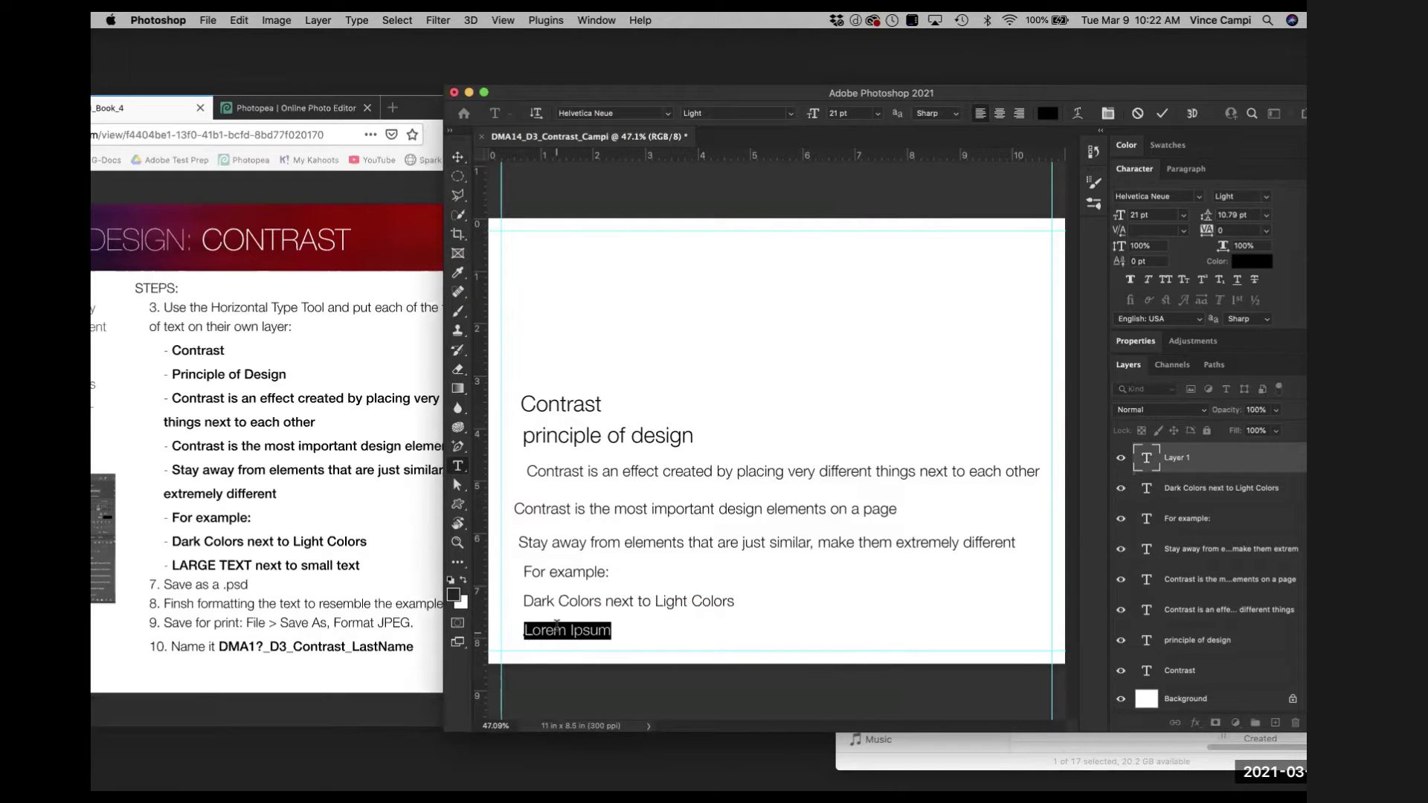
text(LARGE )
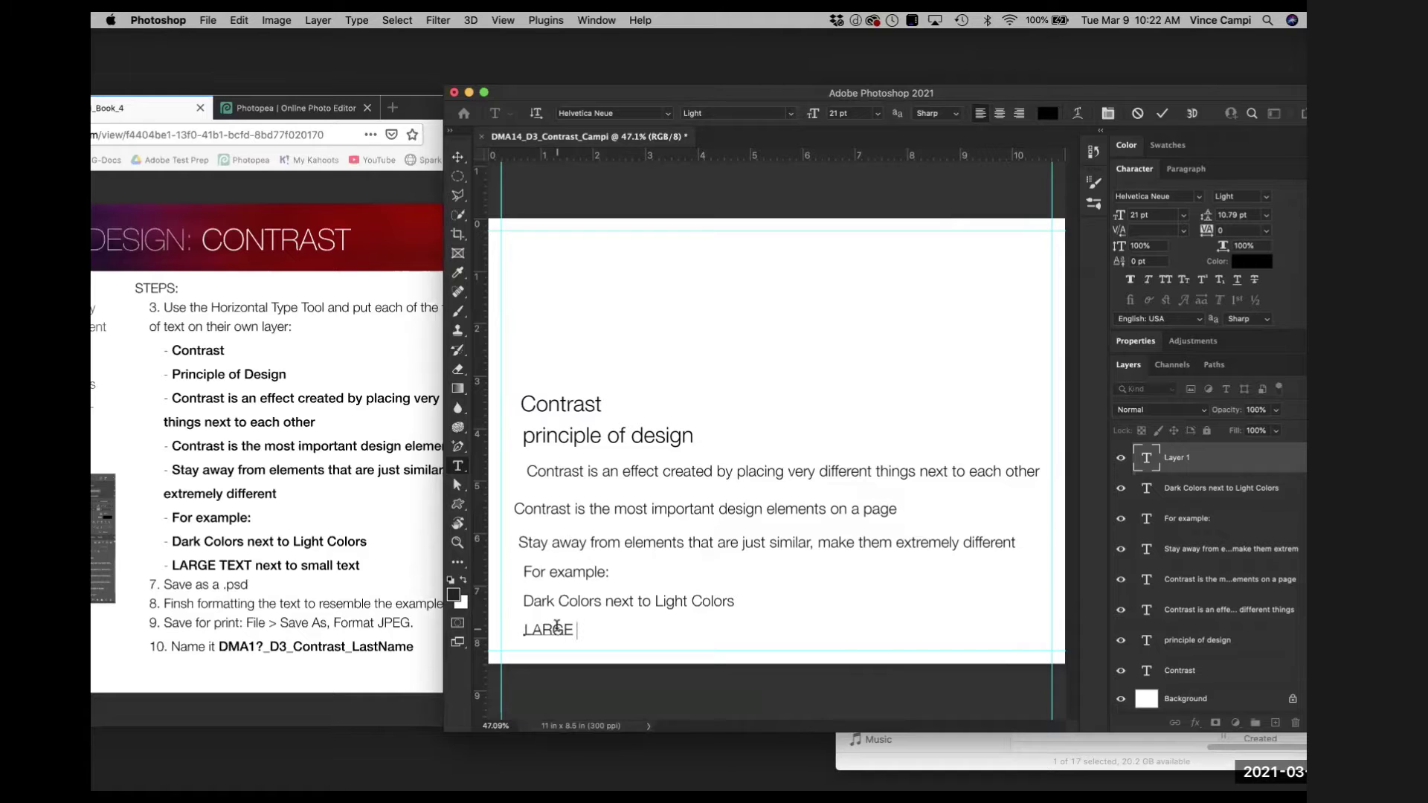
text(TEXT next to small text)
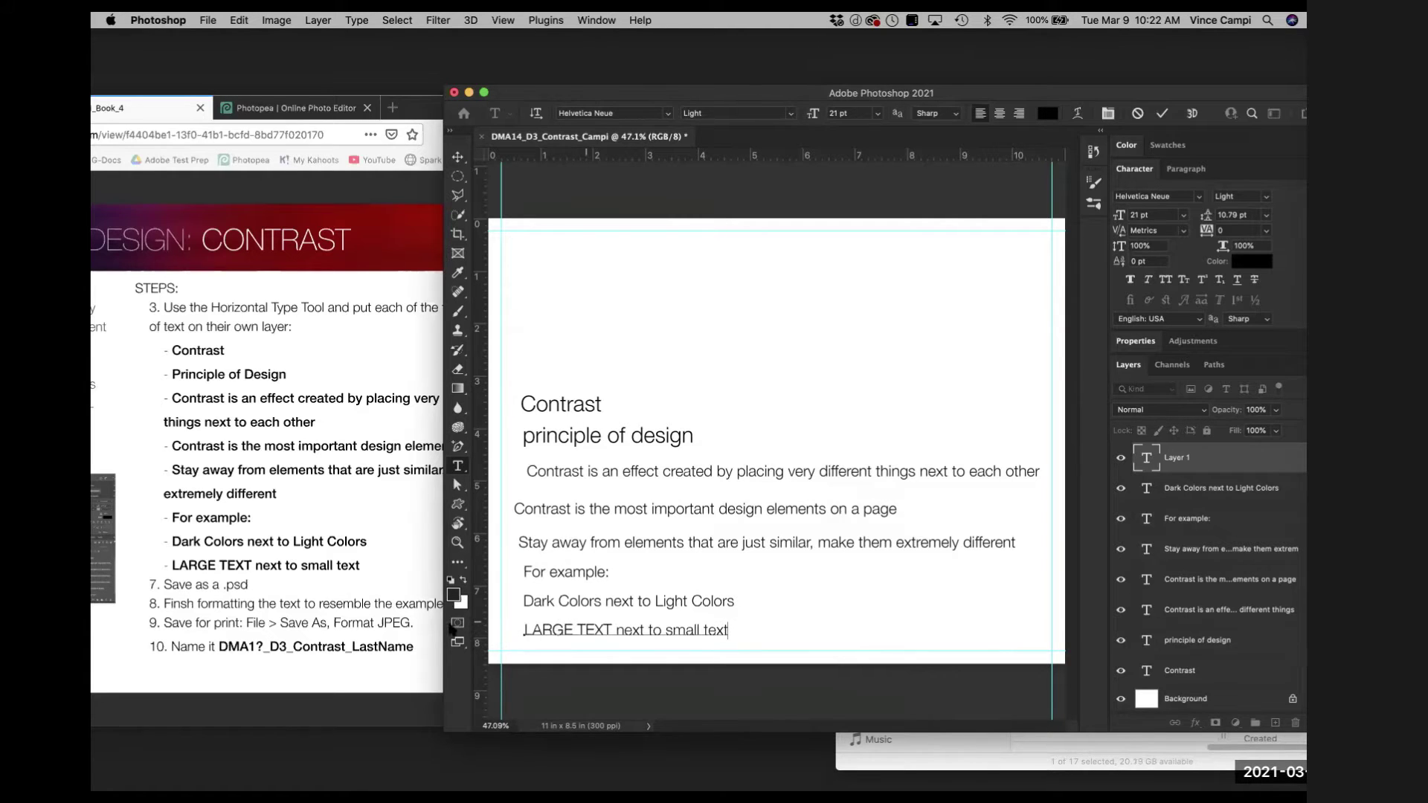
click(563, 630)
mouse_move(726, 629)
mouse_down()
mouse_move(553, 630)
mouse_move(743, 644)
mouse_up()
click(553, 630)
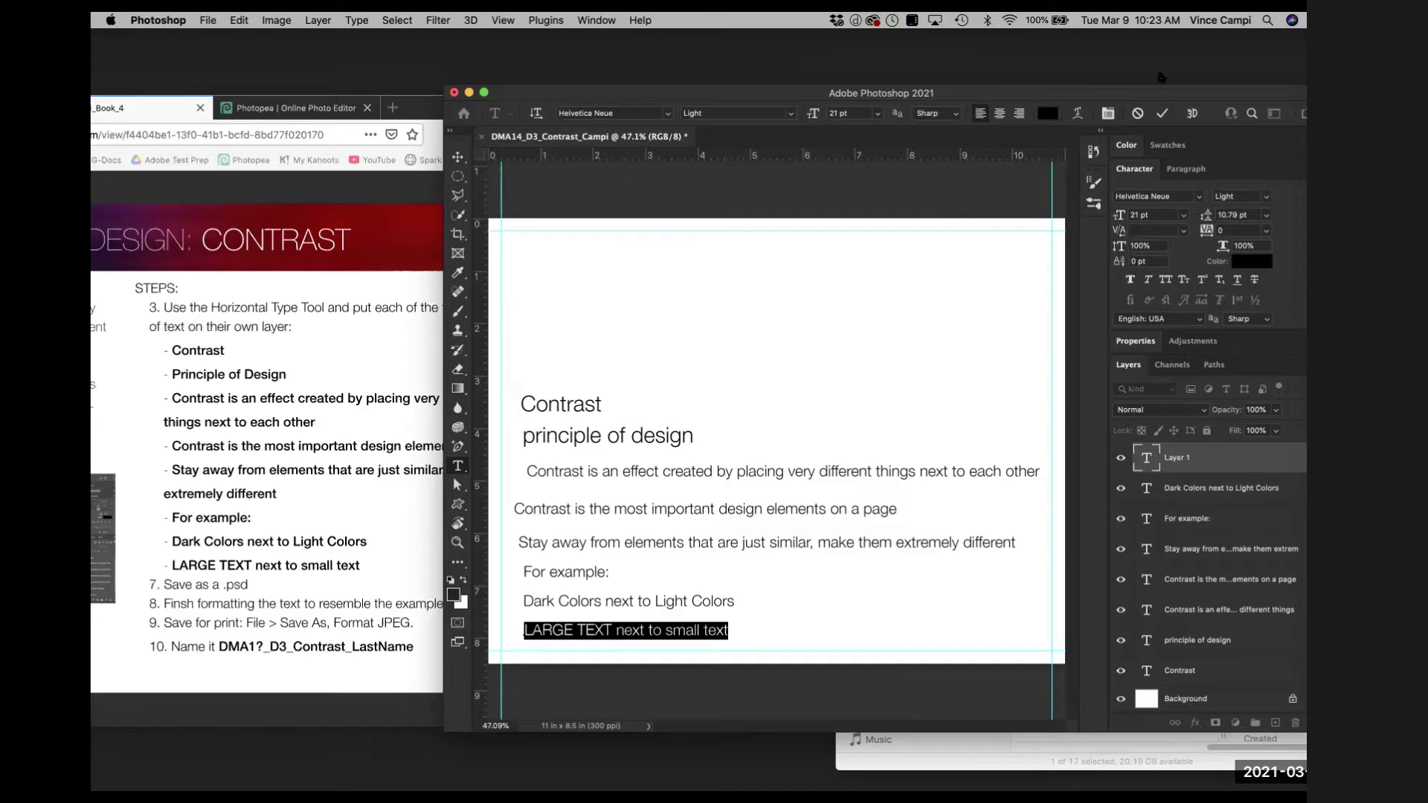
click(1161, 113)
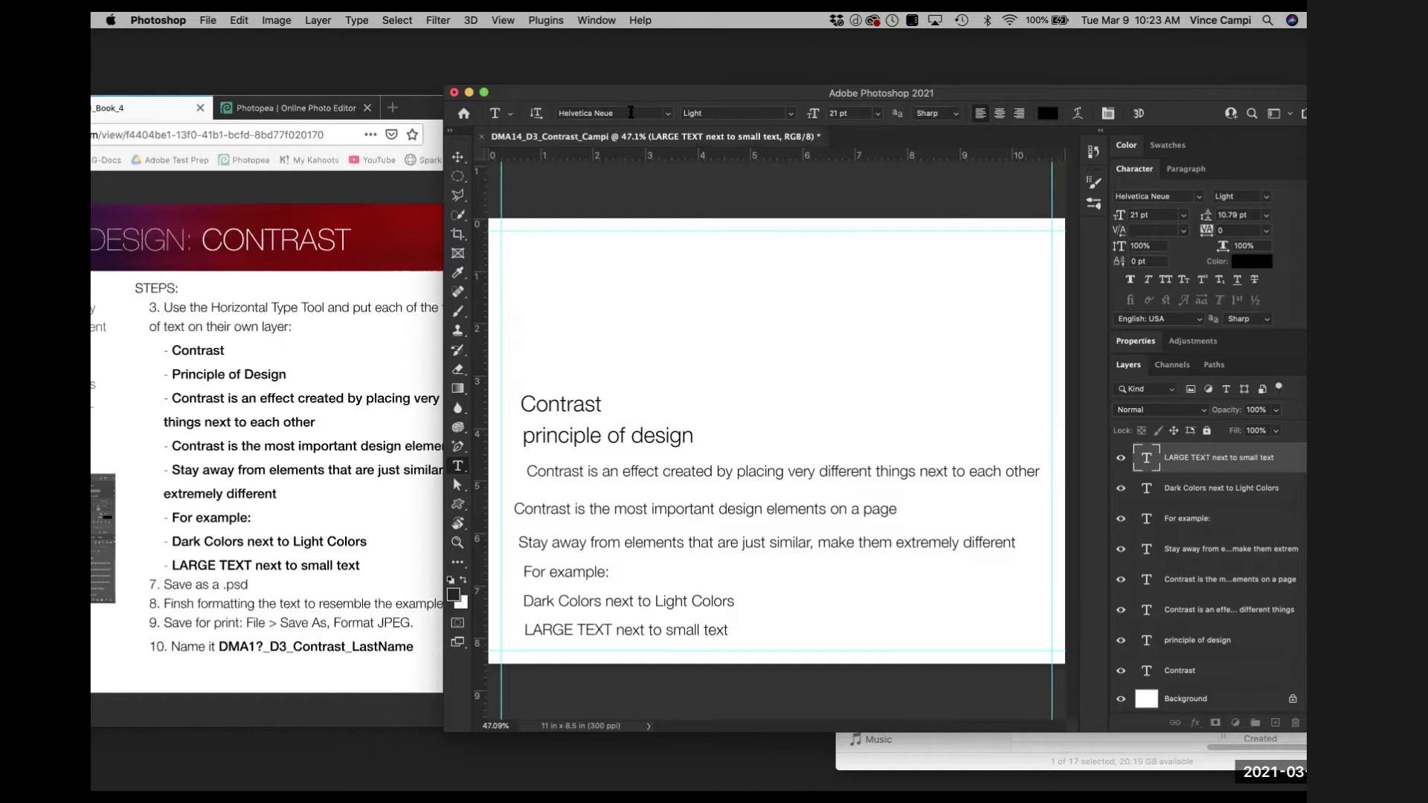
Switch to Photopea and save the Contrast document as a PSD, choosing to save the file instead of opening it in Photoshop.
click(414, 110)
click(302, 108)
drag(437, 106, 632, 95)
click(406, 87)
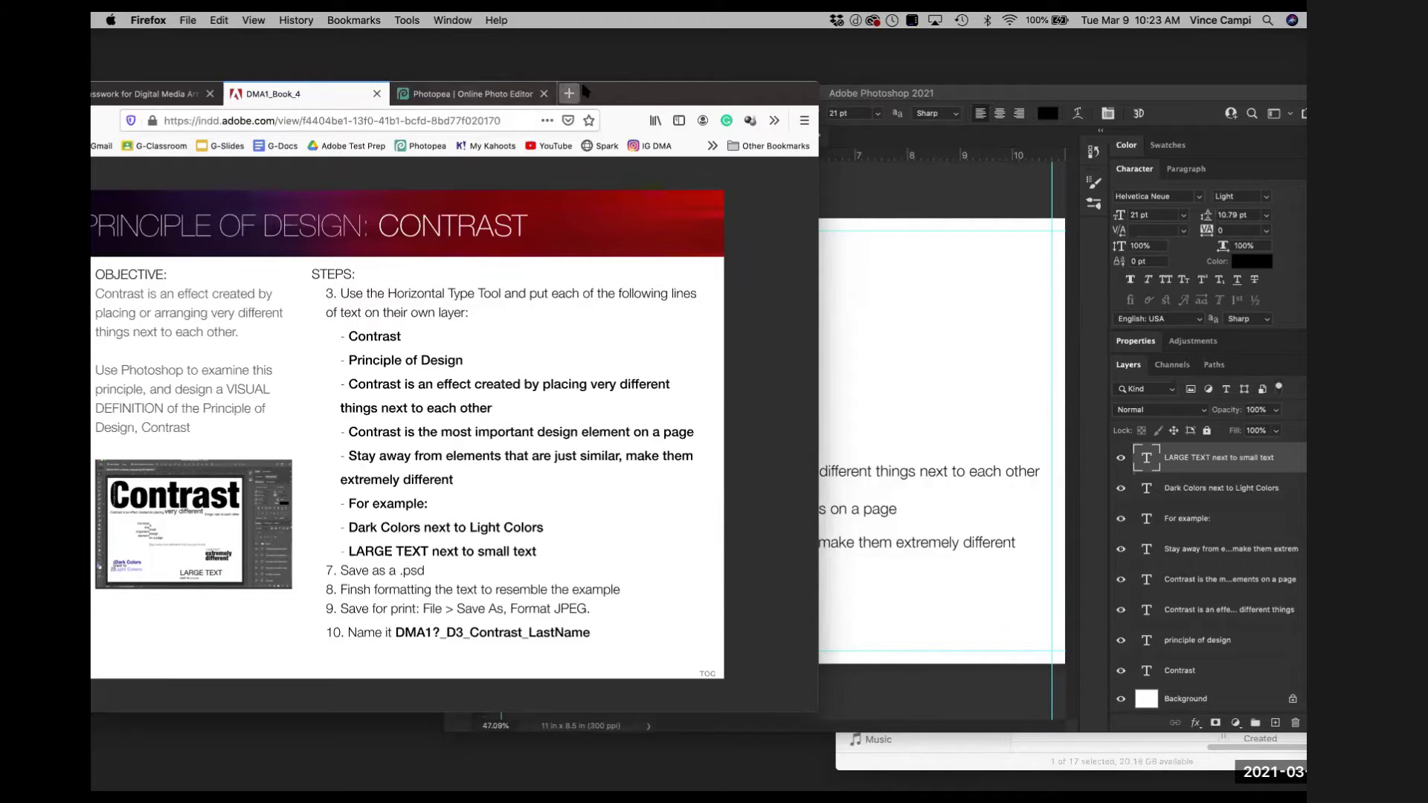
drag(615, 93, 661, 99)
click(490, 103)
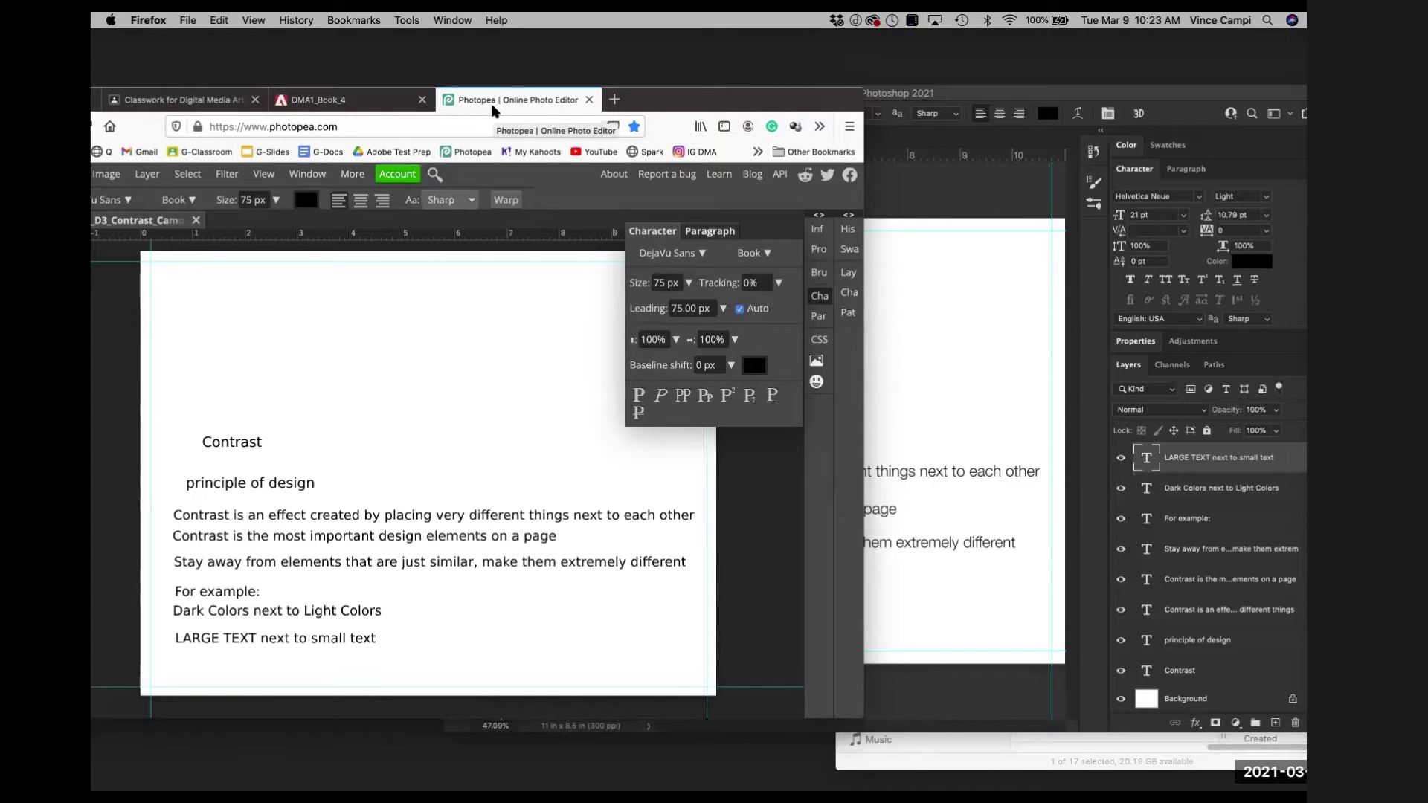
key(super+s)
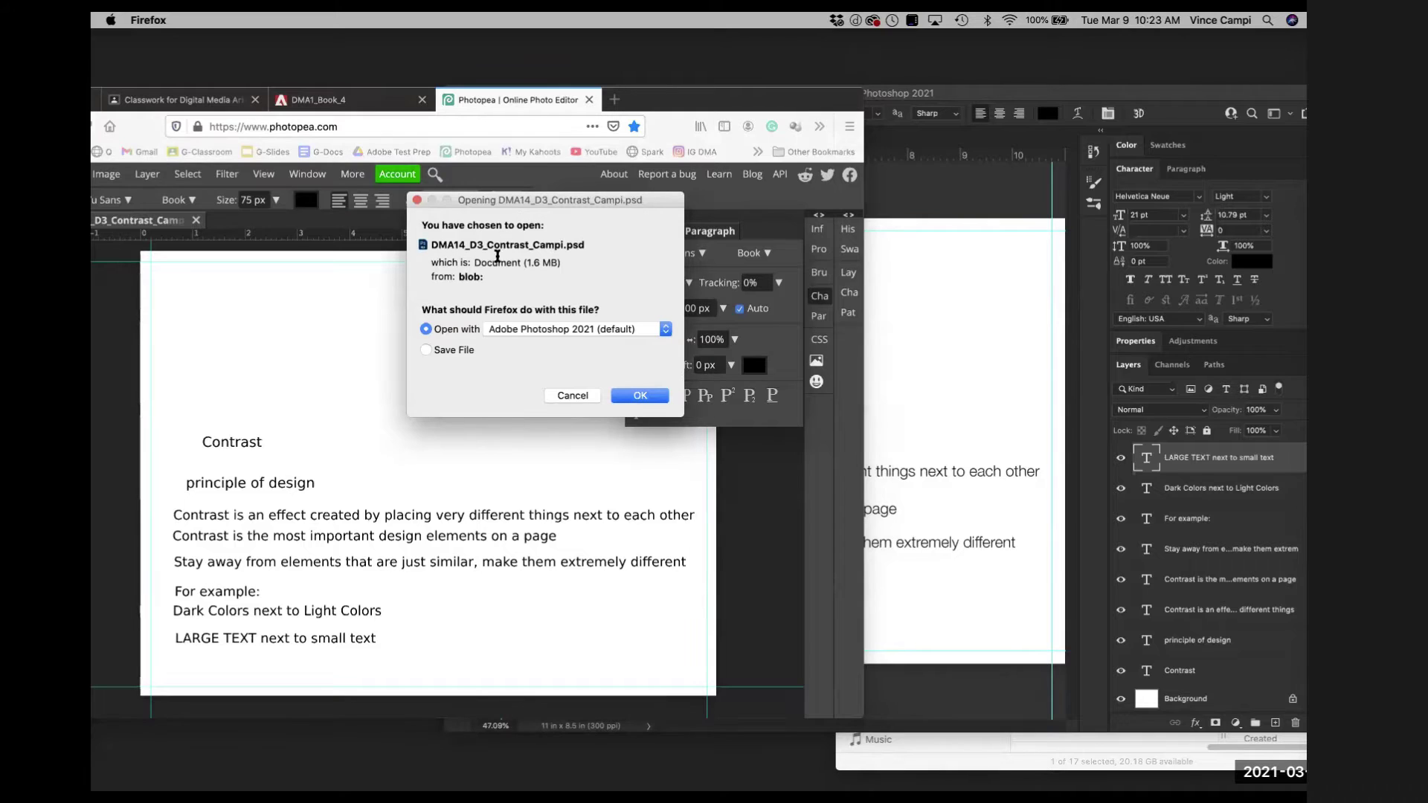
click(426, 350)
click(637, 395)
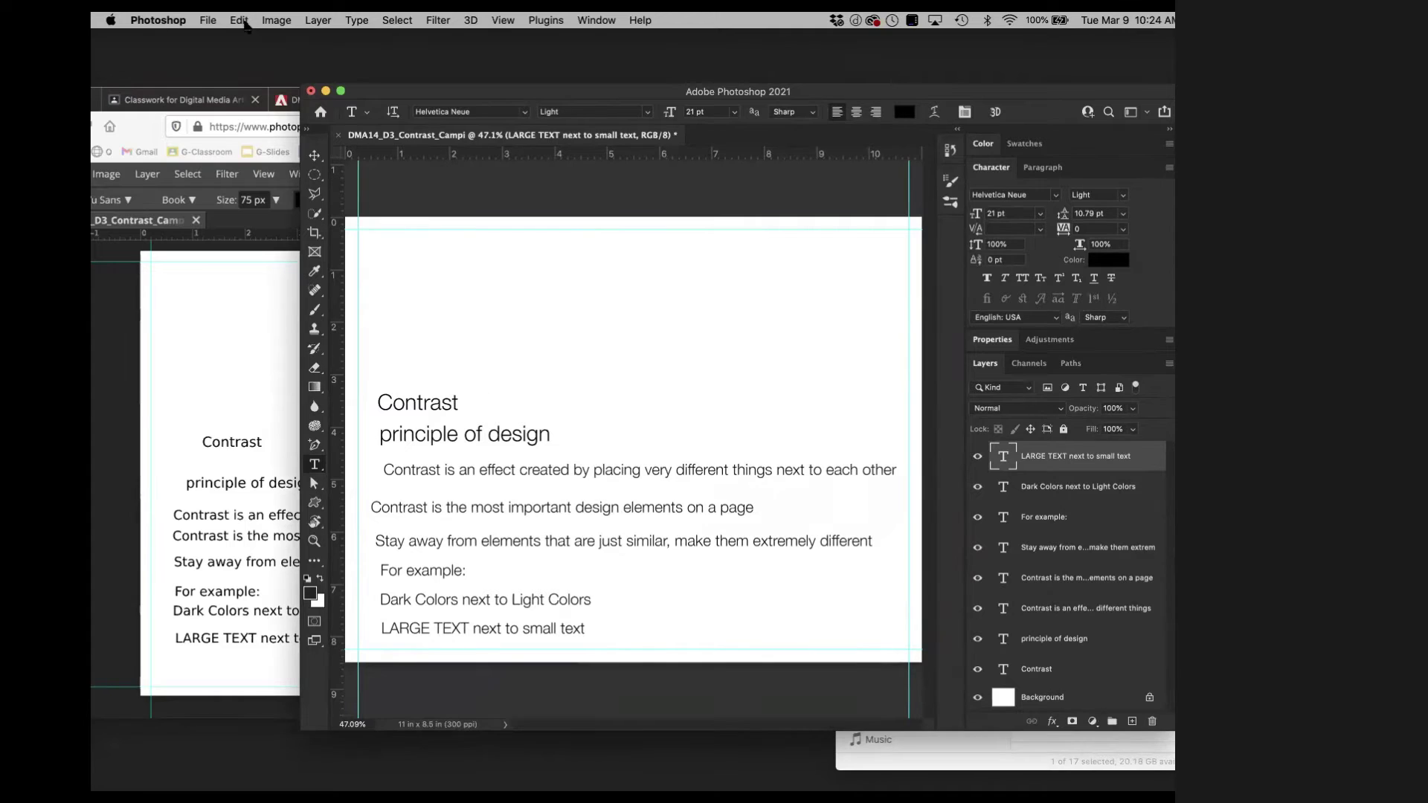
Save the Photoshop Contrast document as a layered PSD in the DMA14 media files folder inside Documents.
key(super+shift+s)
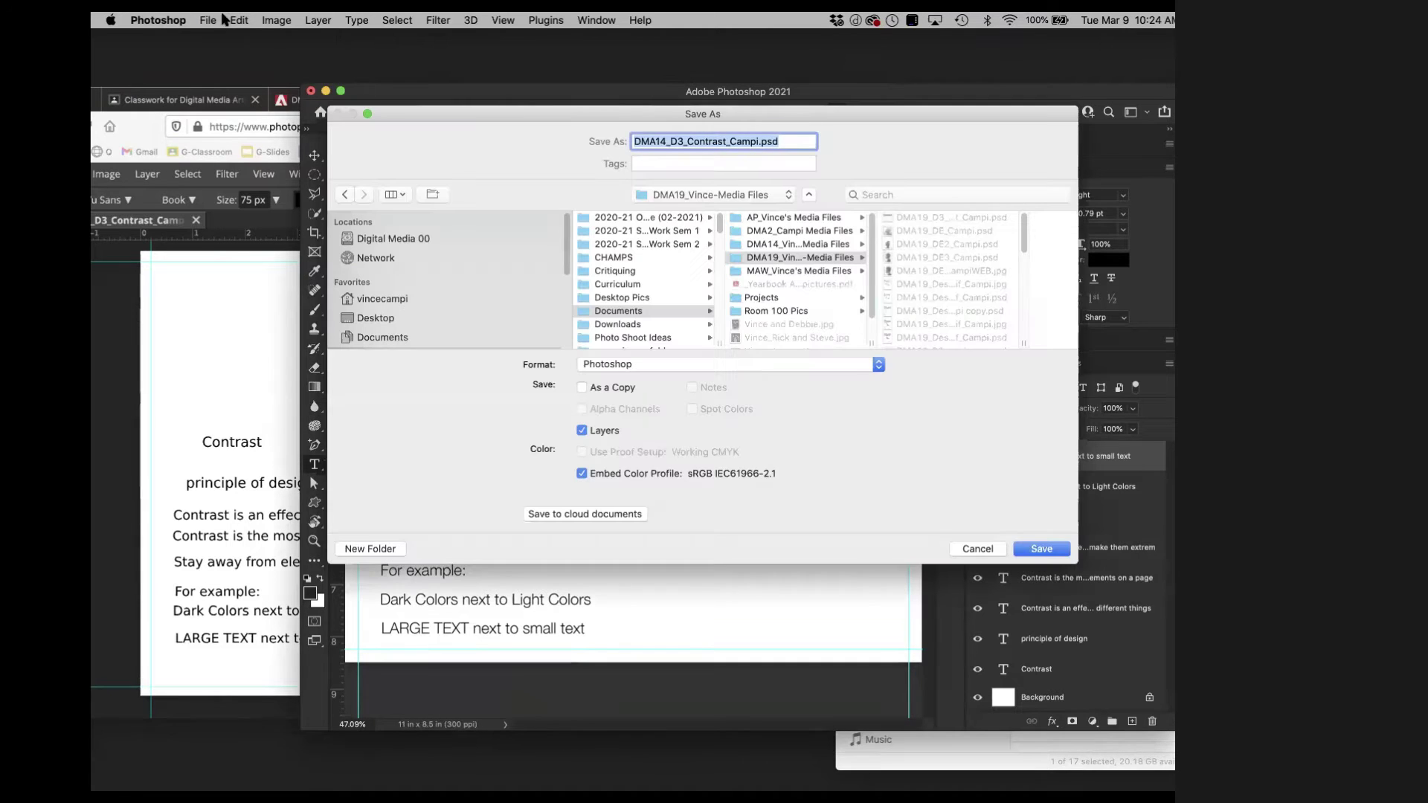
drag(497, 119, 316, 119)
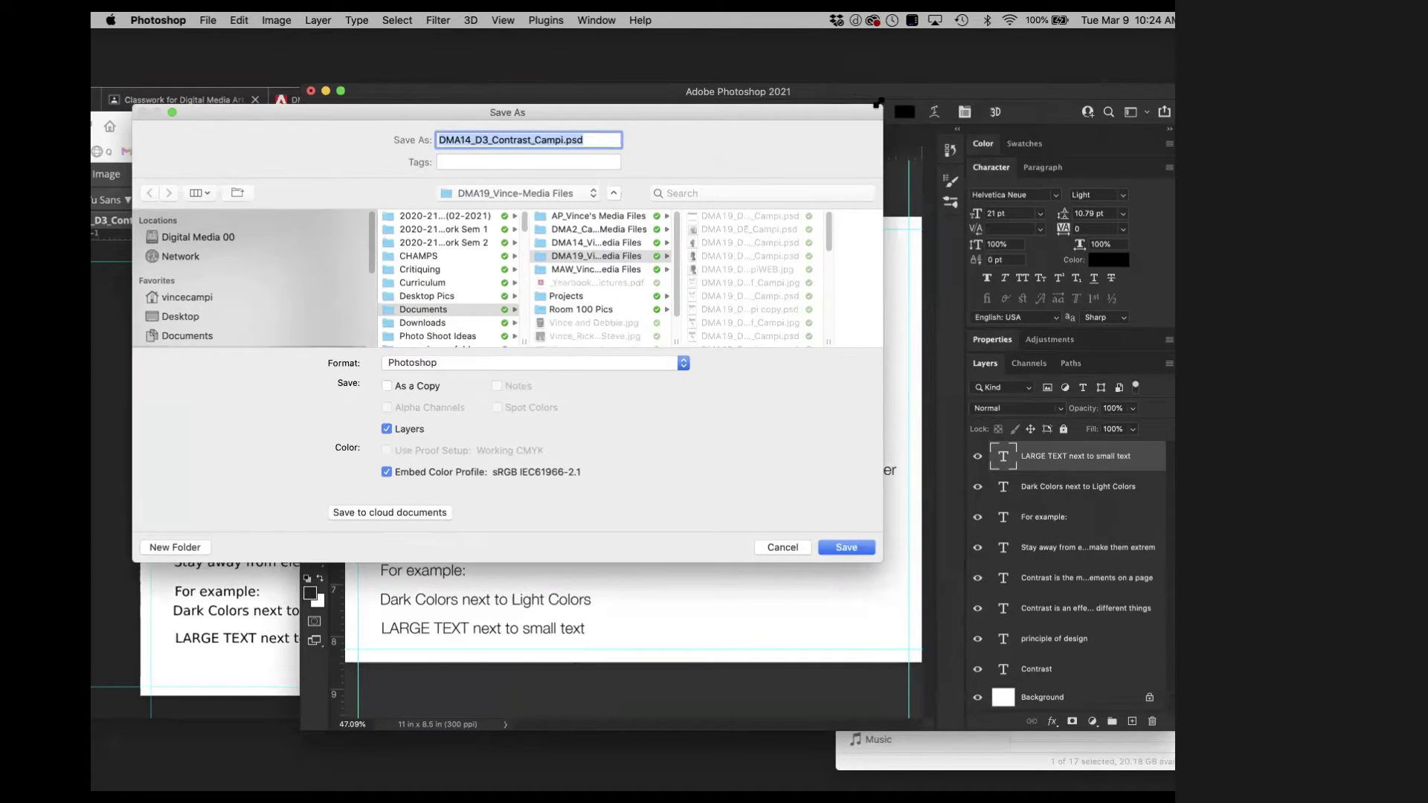
drag(882, 108, 727, 67)
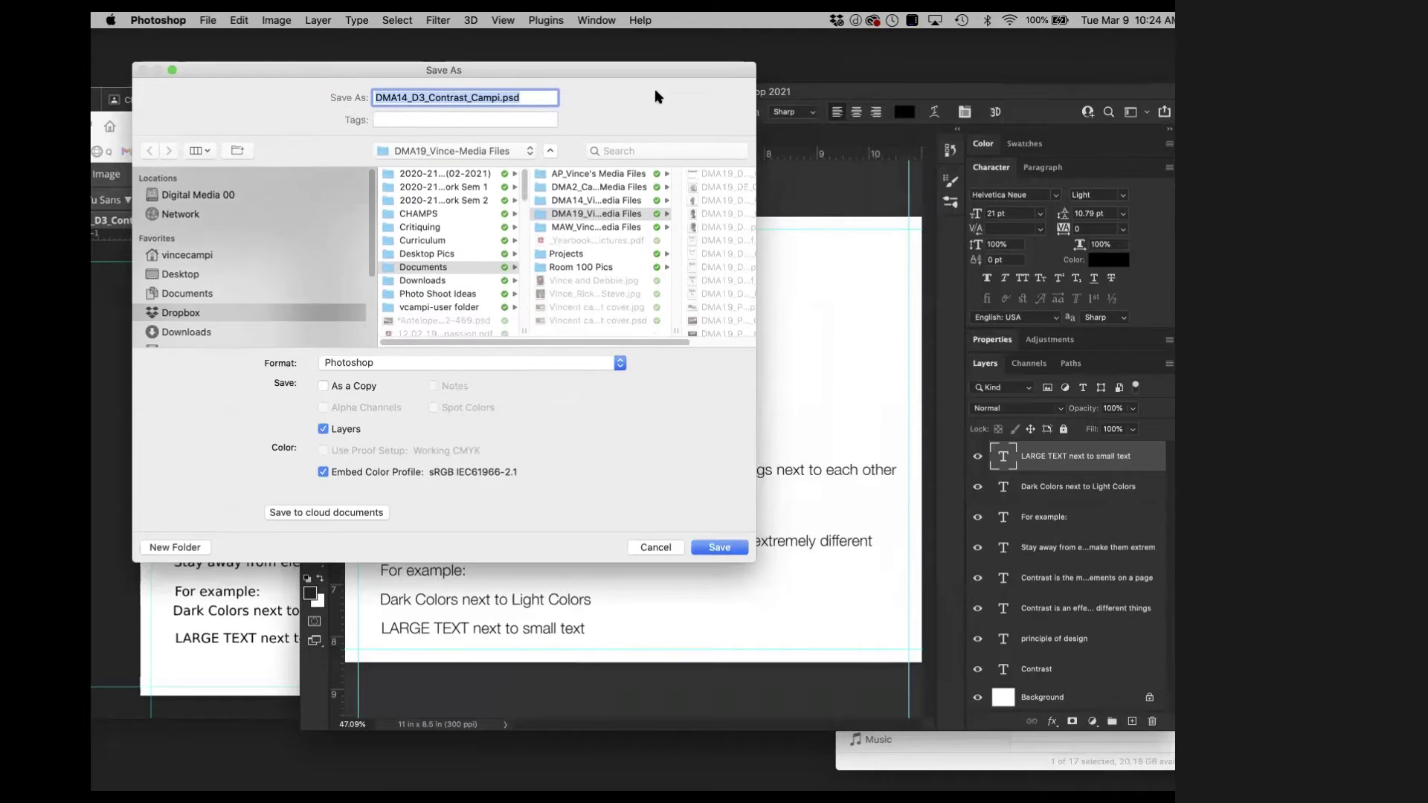
click(459, 267)
click(585, 200)
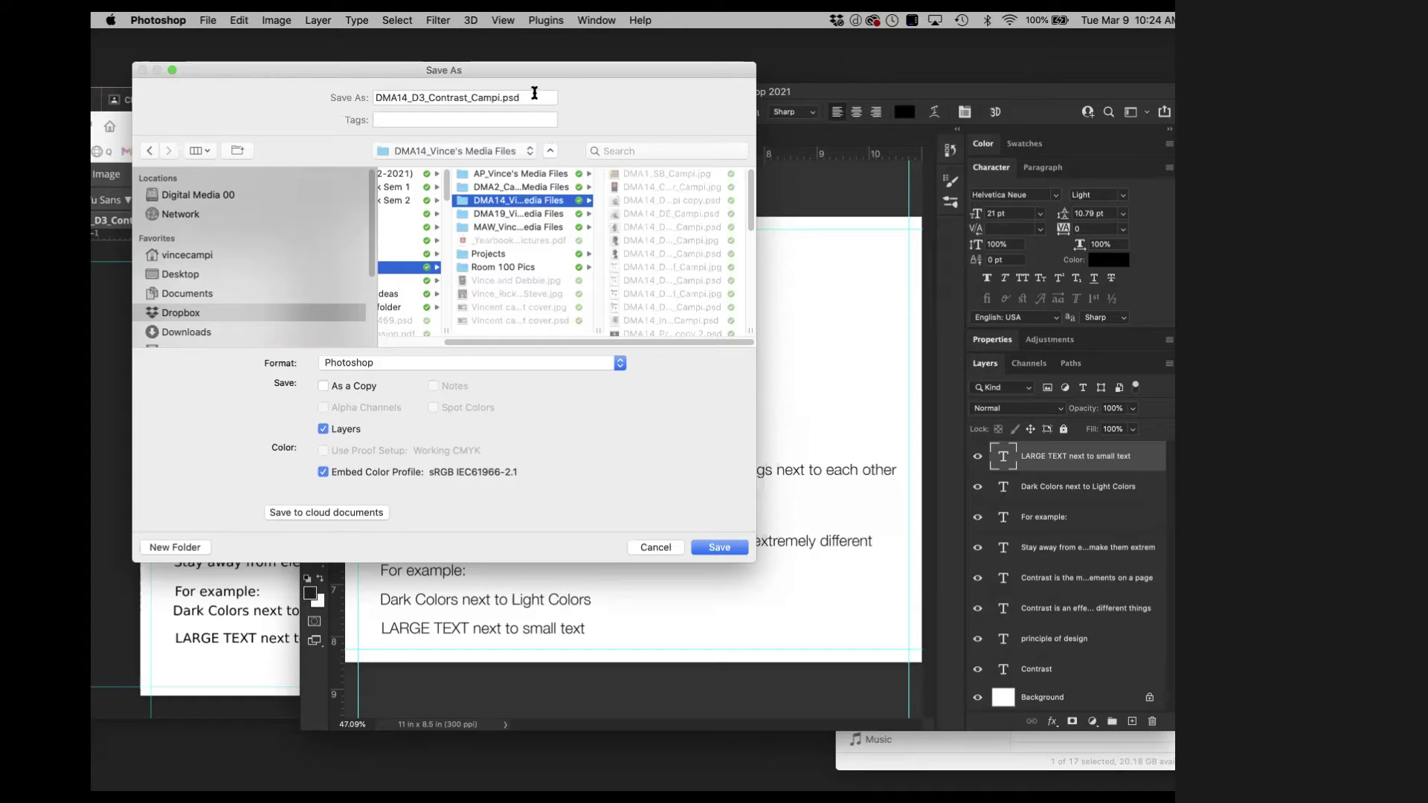
click(719, 548)
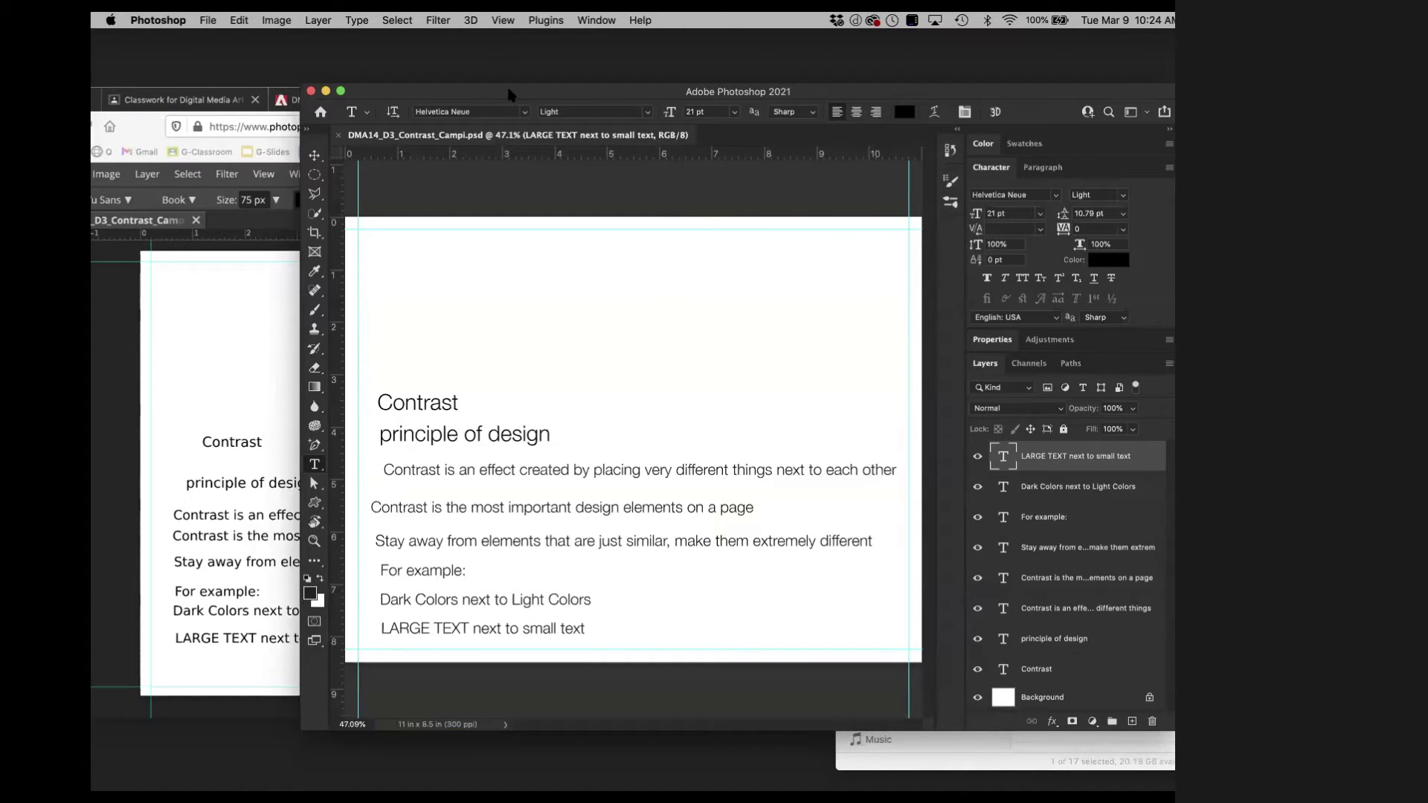
Switch to Photopea beside the Photoshop window and turn on transform controls for the Move tool.
drag(510, 97, 502, 93)
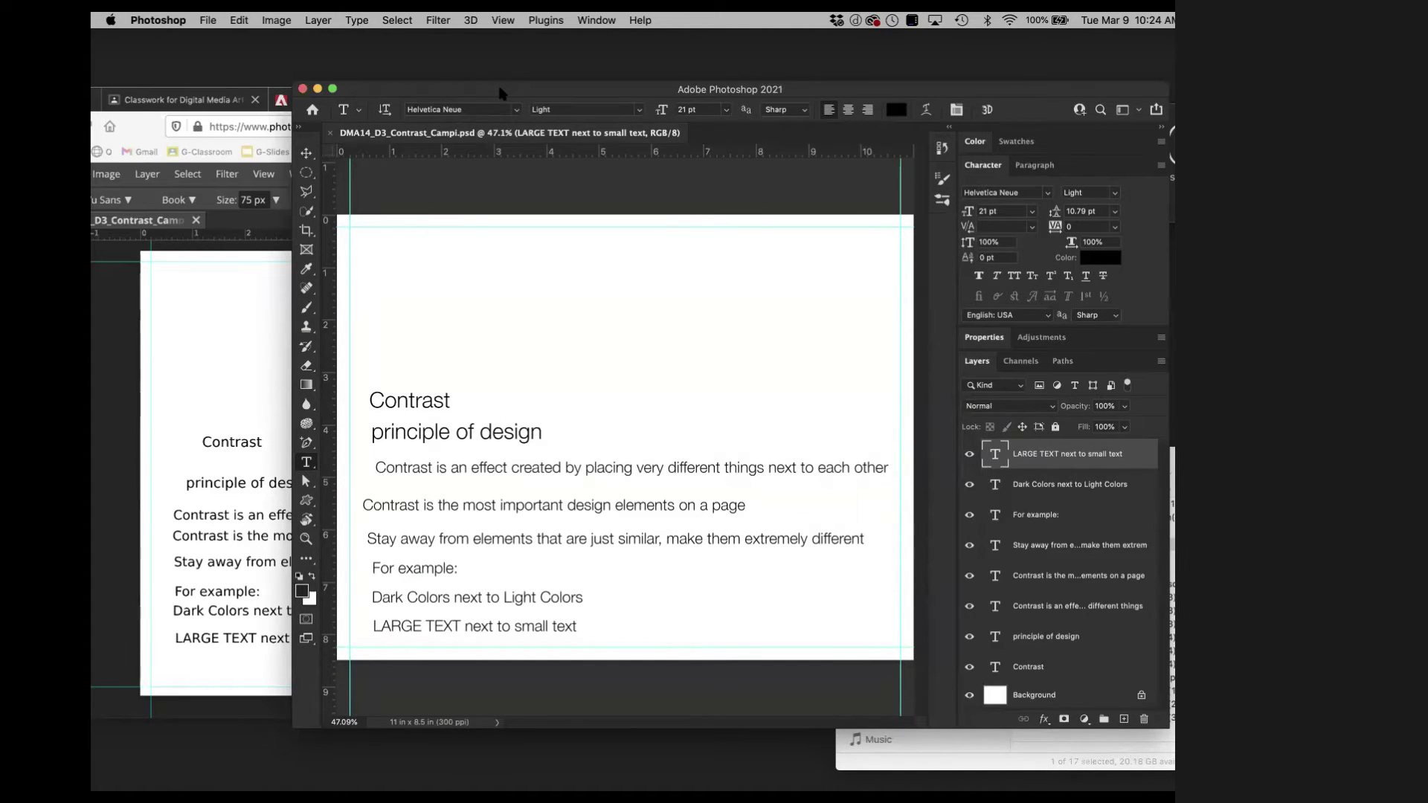
drag(437, 95, 563, 117)
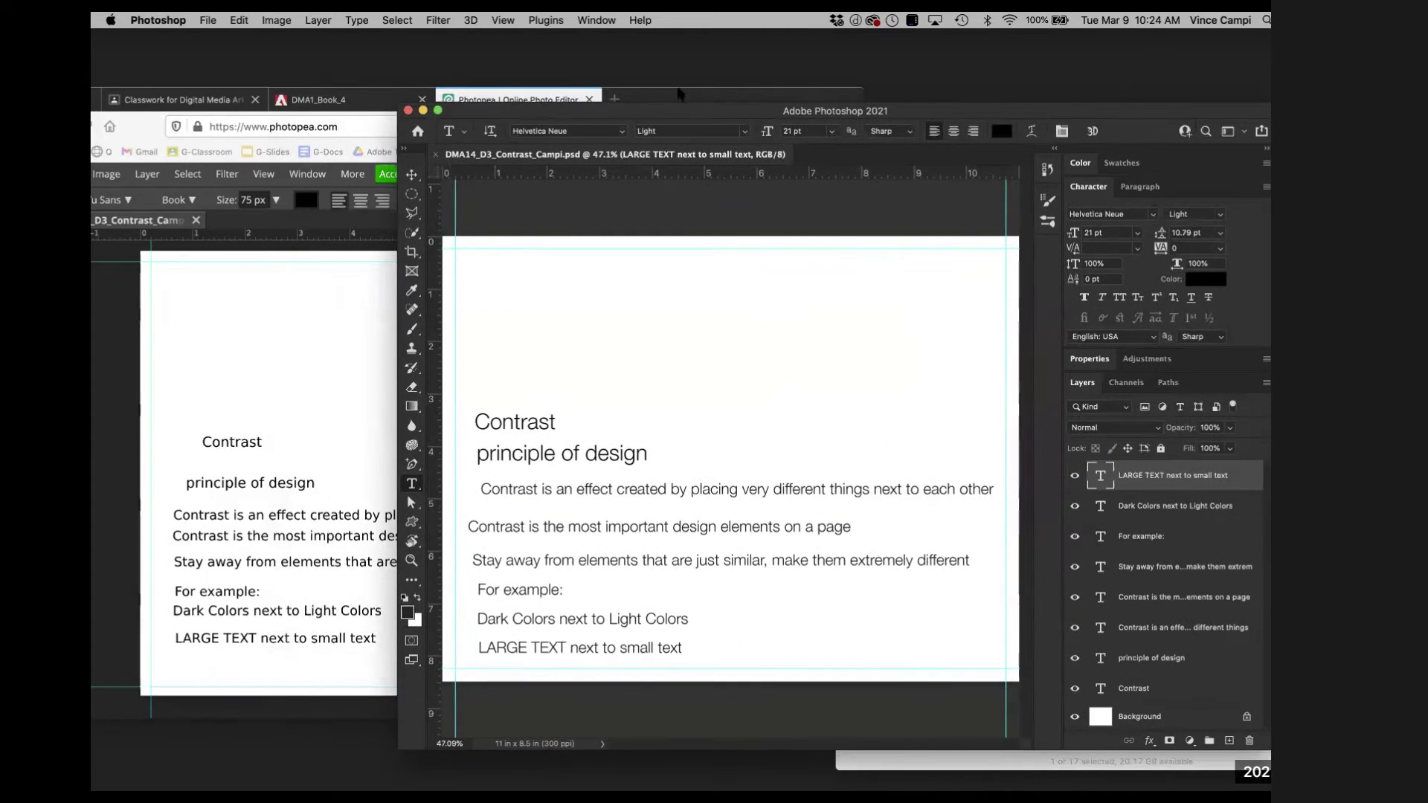
drag(683, 93, 790, 73)
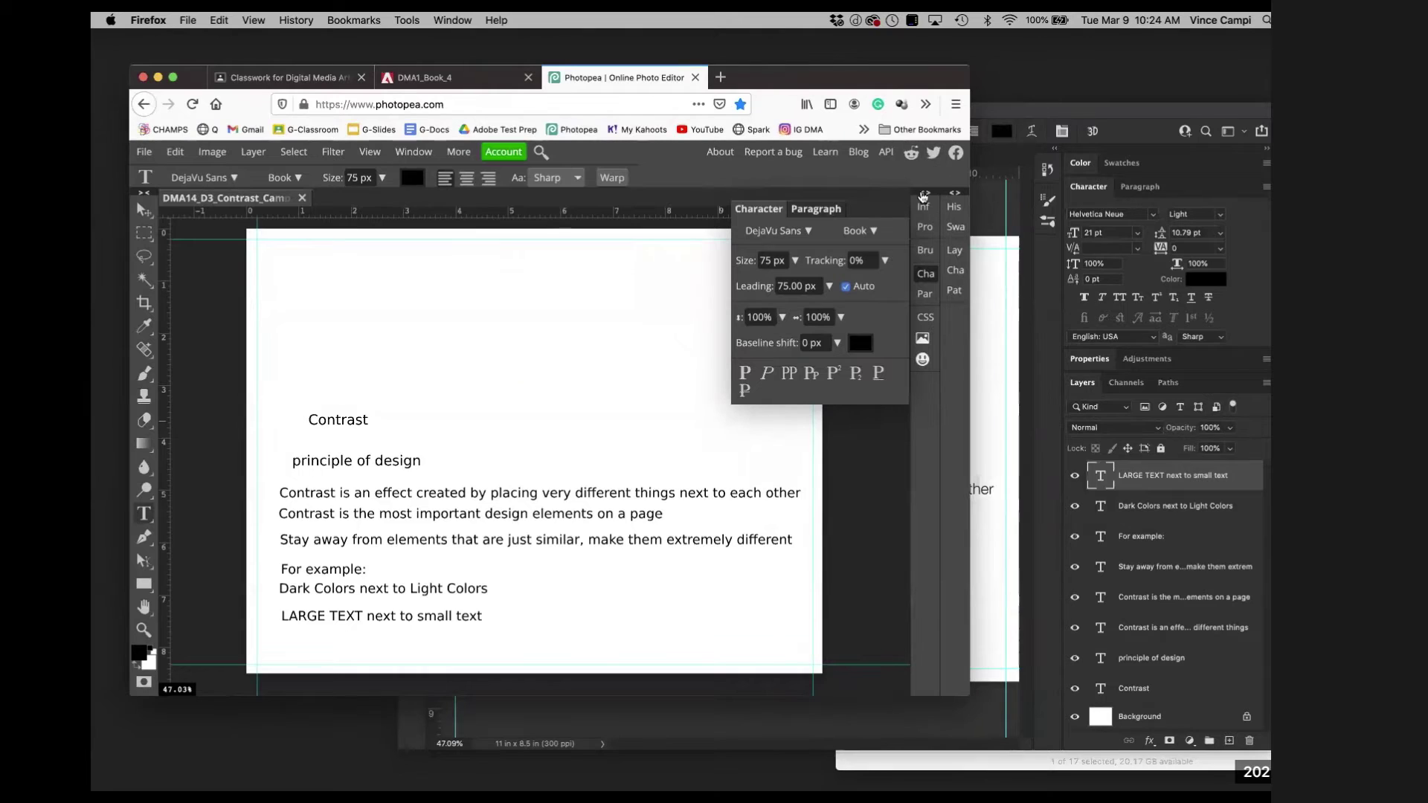
click(143, 211)
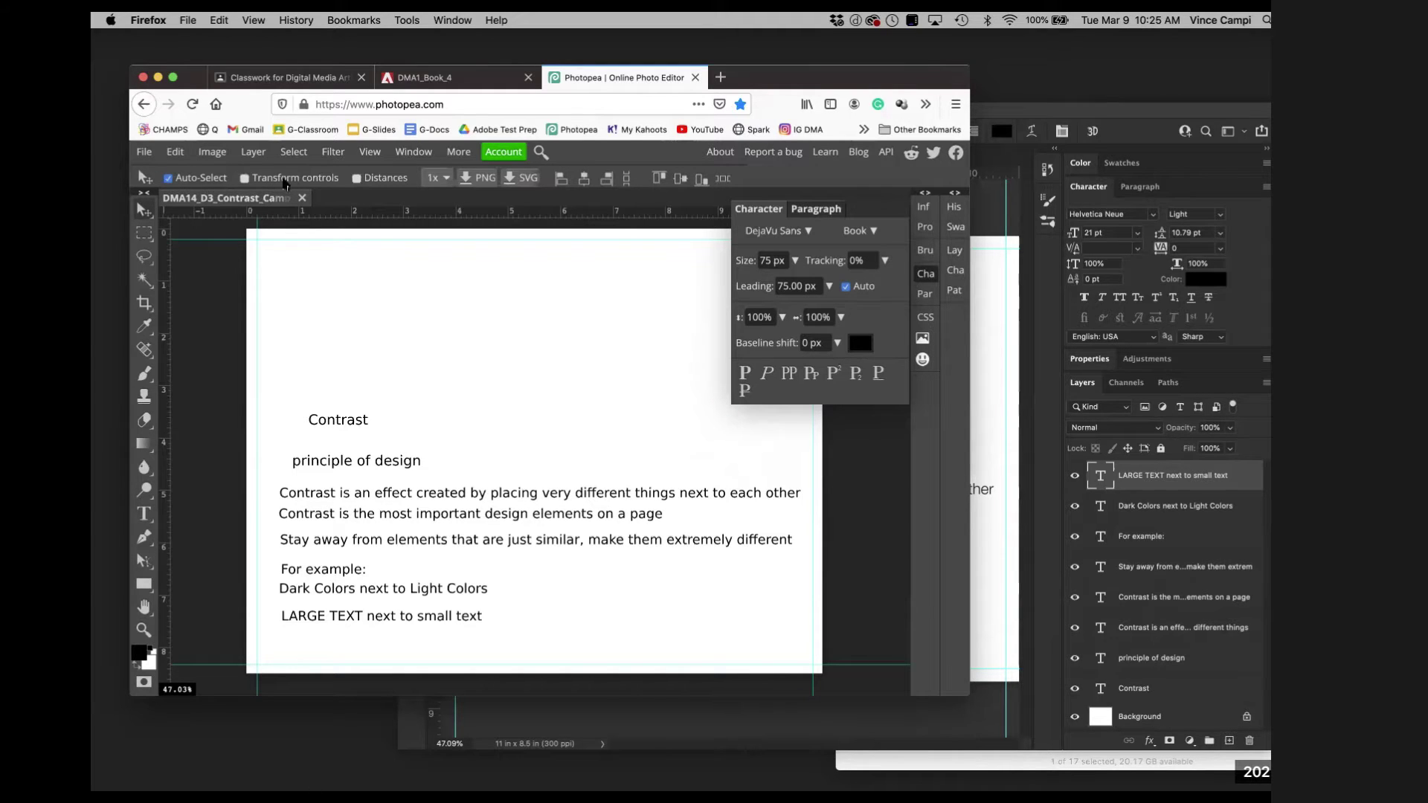
click(244, 179)
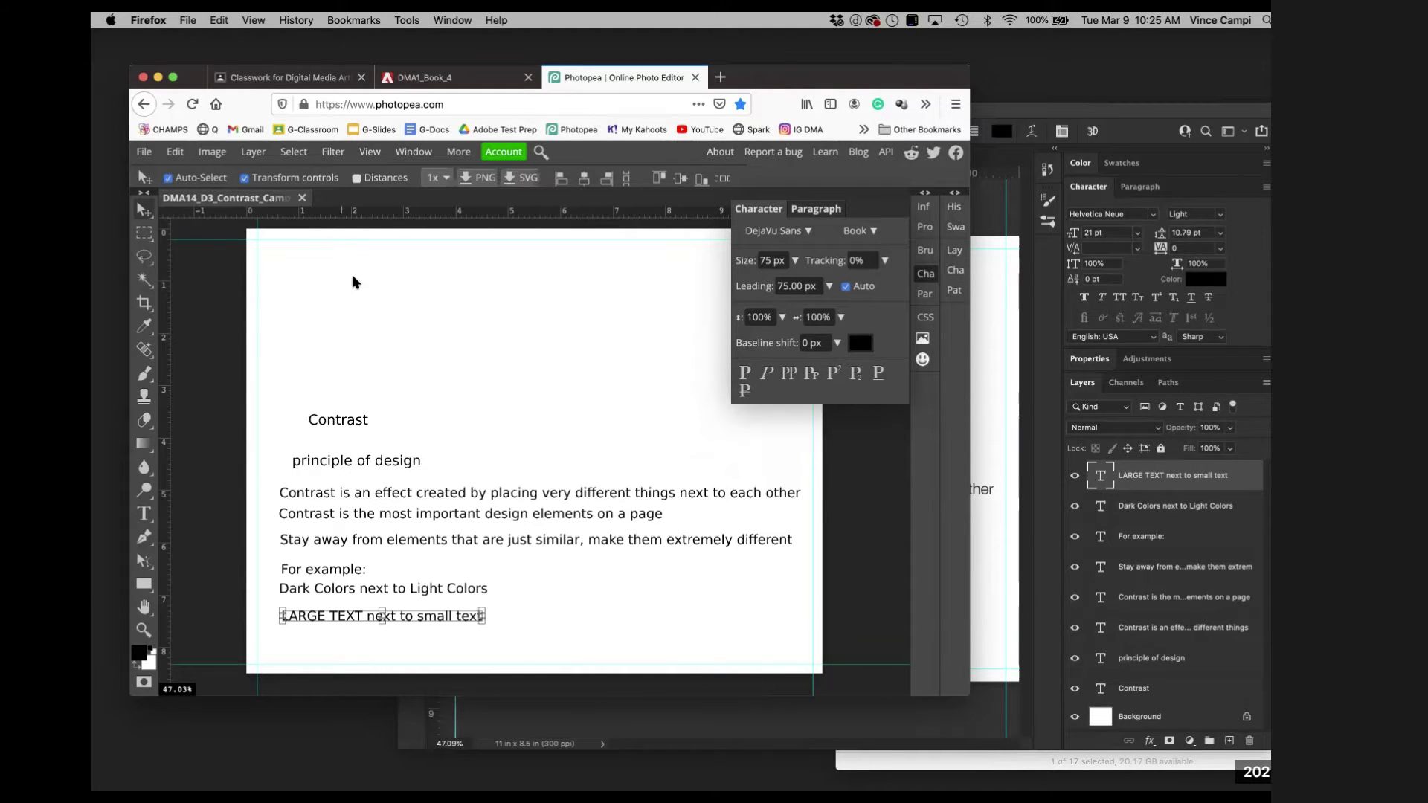
Move the "Contrast" text layer up near the top of the page and set its font style to Condensed Bold.
click(340, 419)
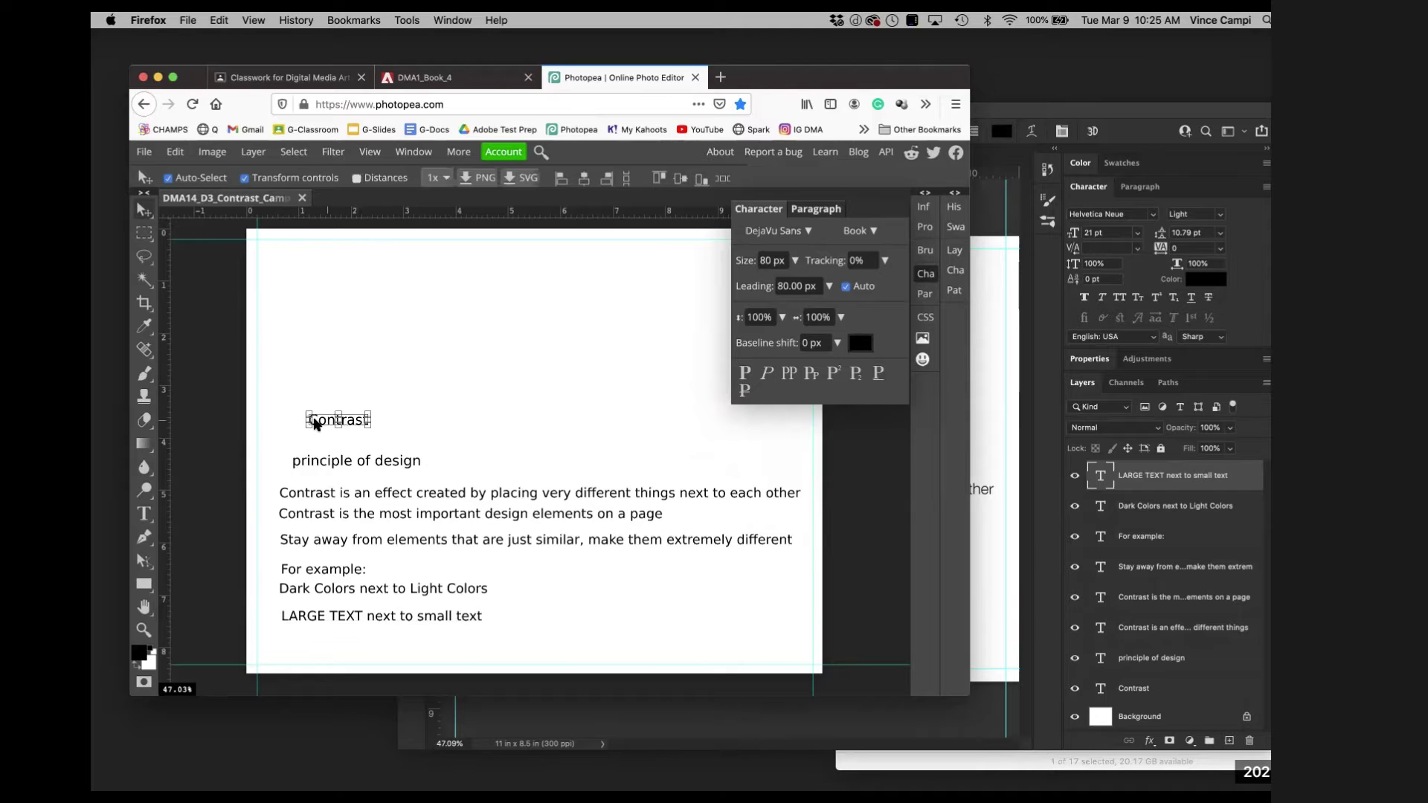
drag(326, 423, 343, 306)
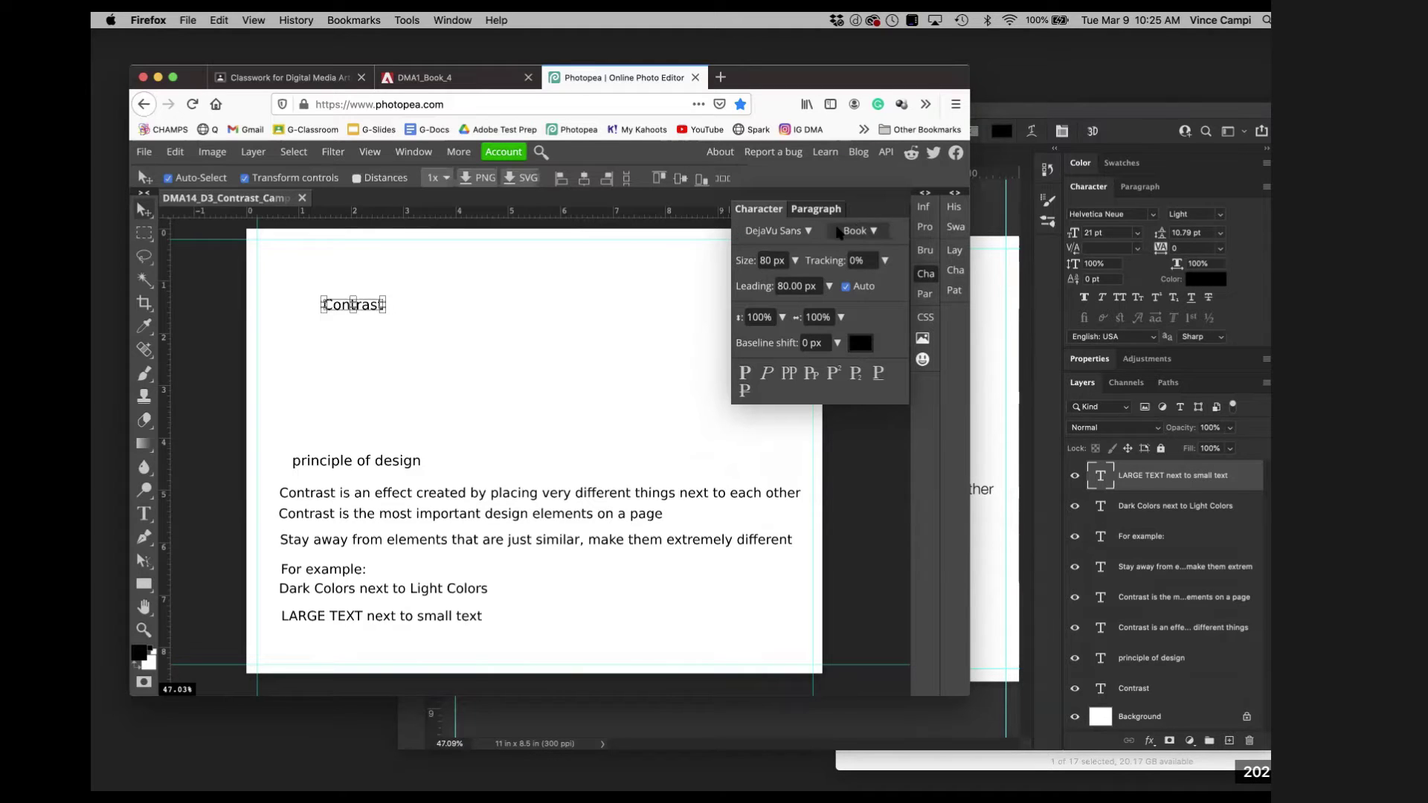
click(875, 233)
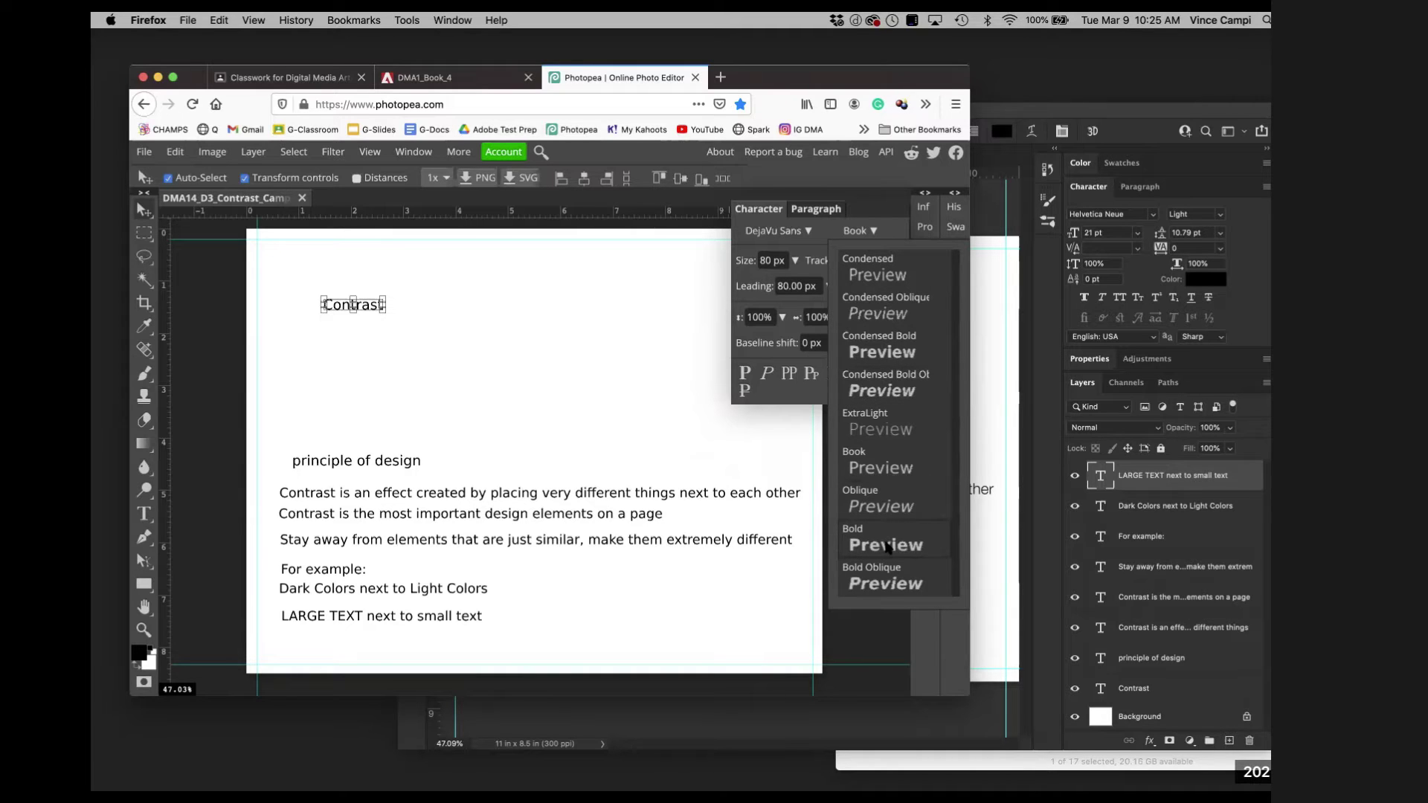
click(875, 347)
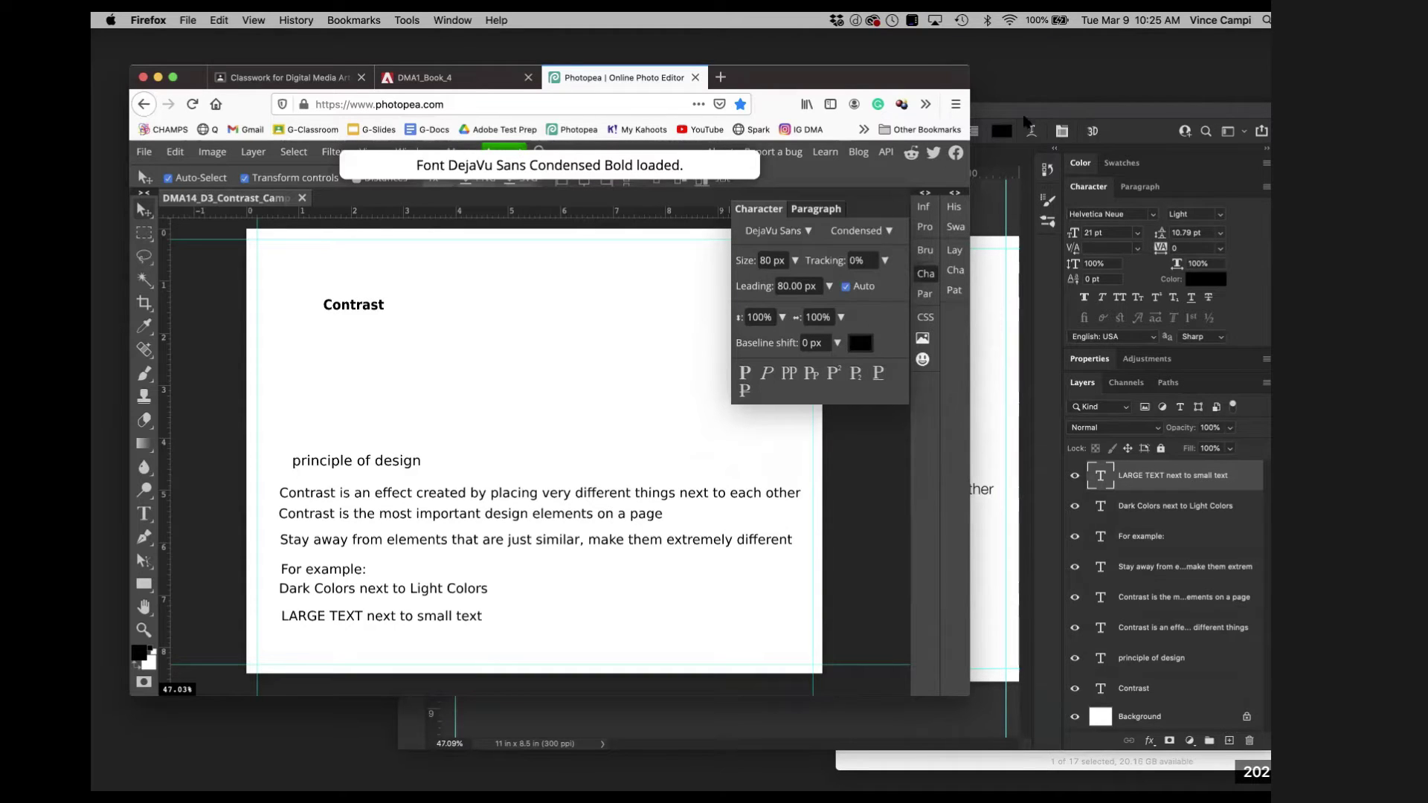
Switch to Photoshop and move the "Contrast" text layer up near the top of the page with the Move tool.
drag(1043, 110, 888, 118)
key(v)
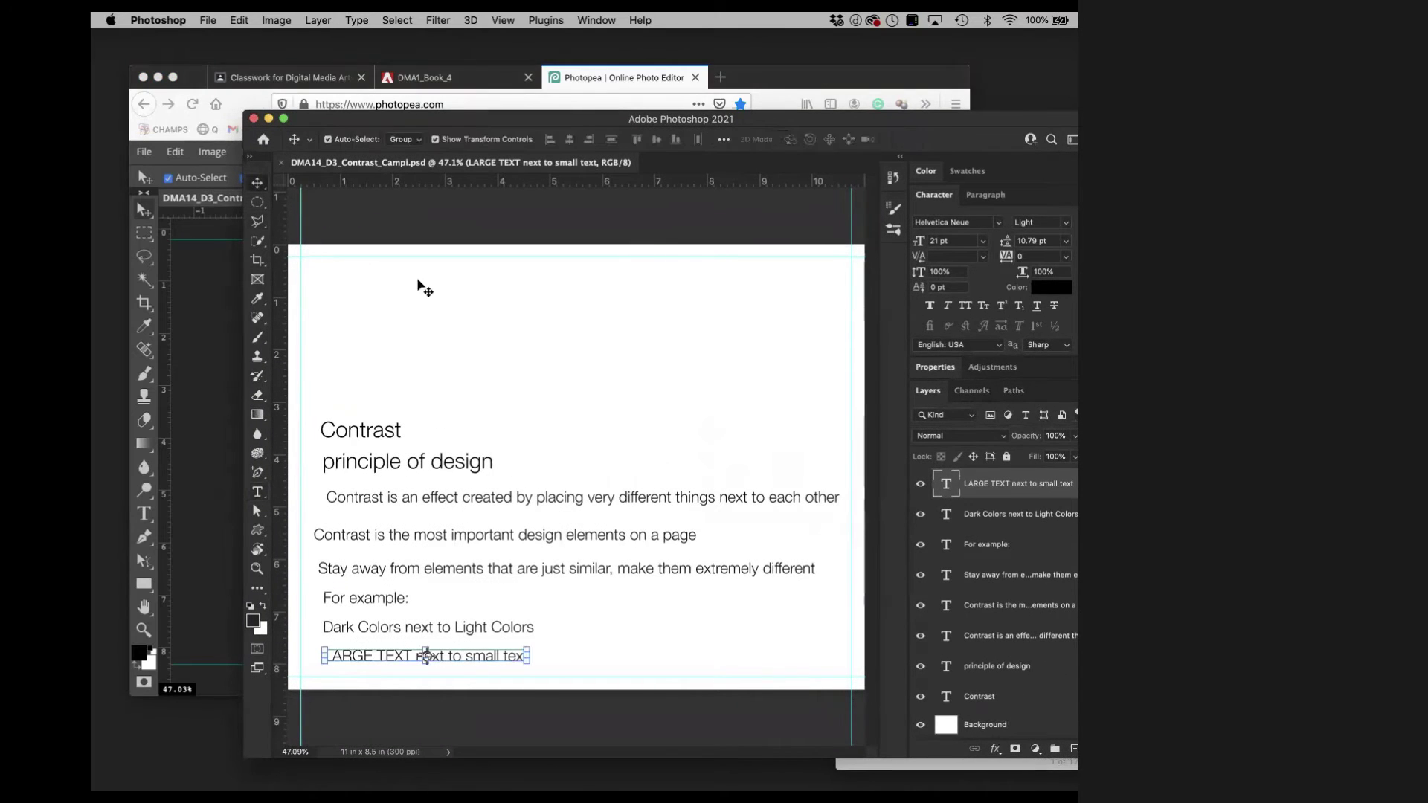
click(363, 432)
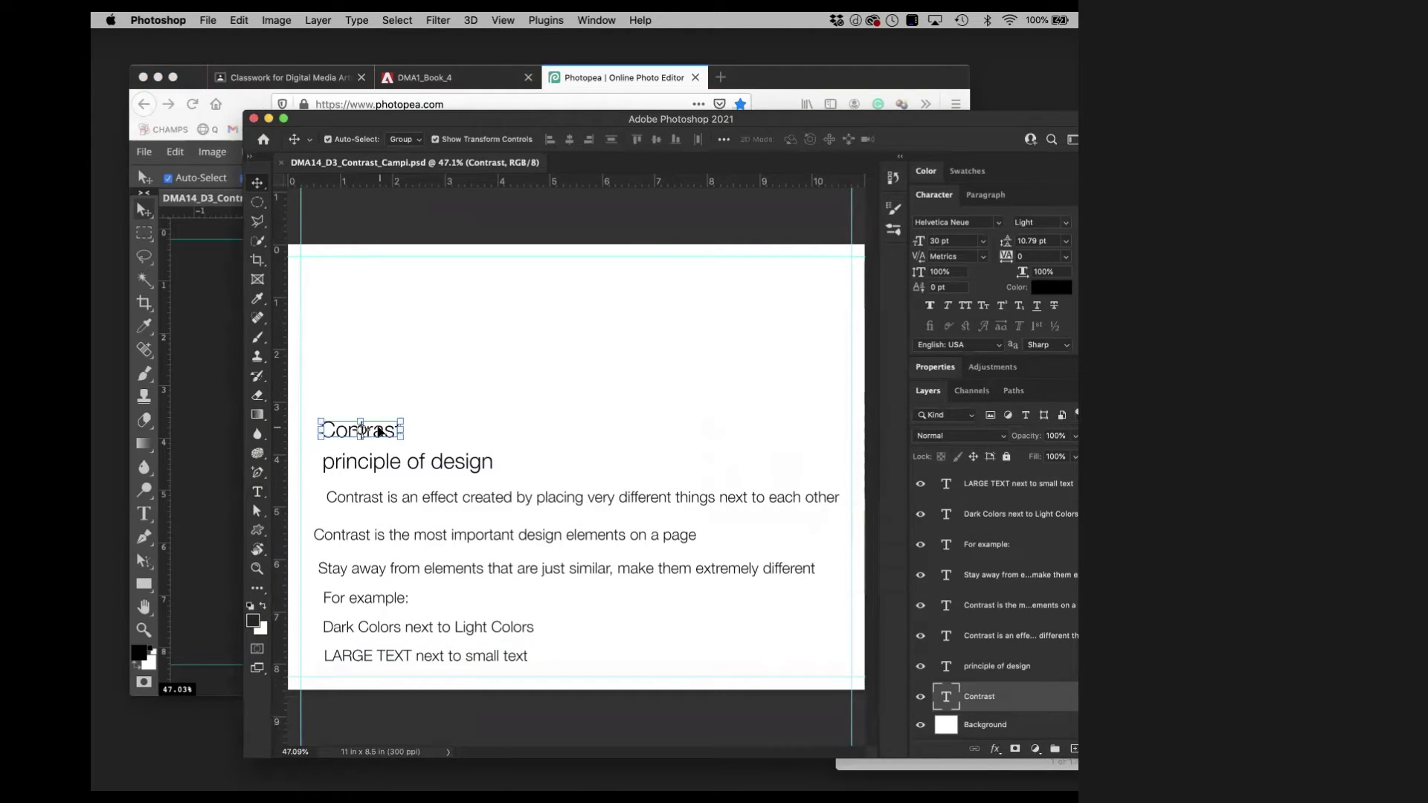
drag(362, 433, 389, 308)
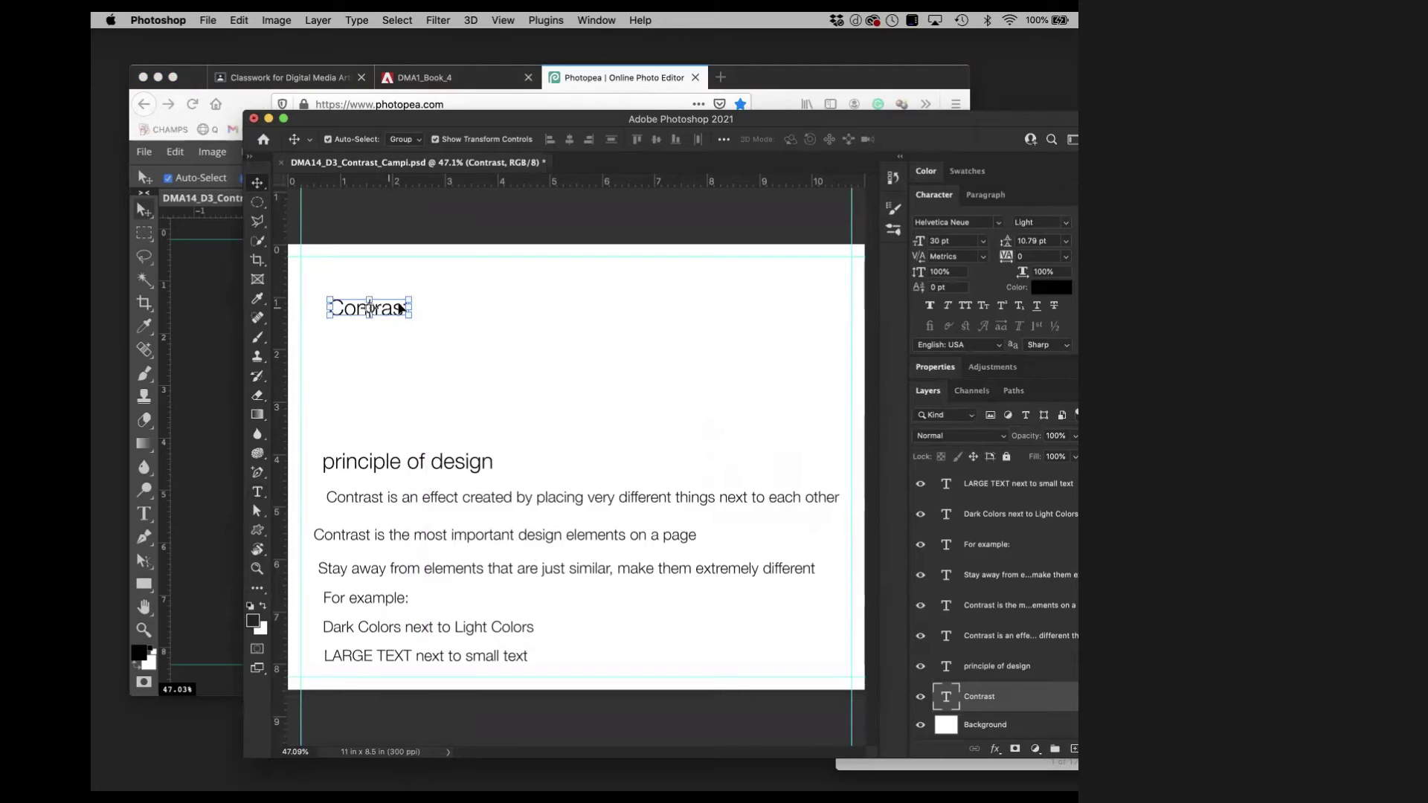
drag(976, 124, 902, 125)
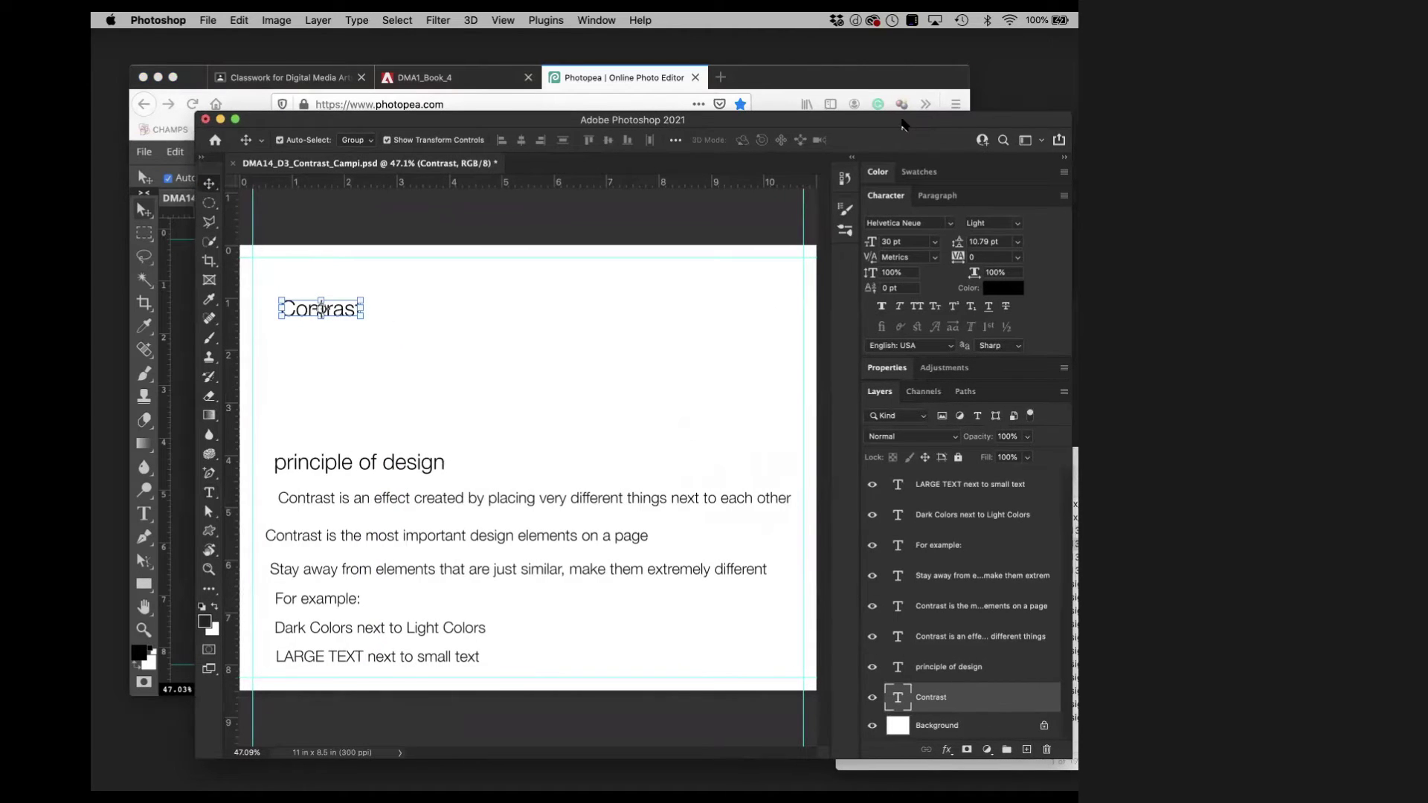
Set the font style of the "Contrast" text layer to Helvetica Neue Condensed Black.
click(1019, 224)
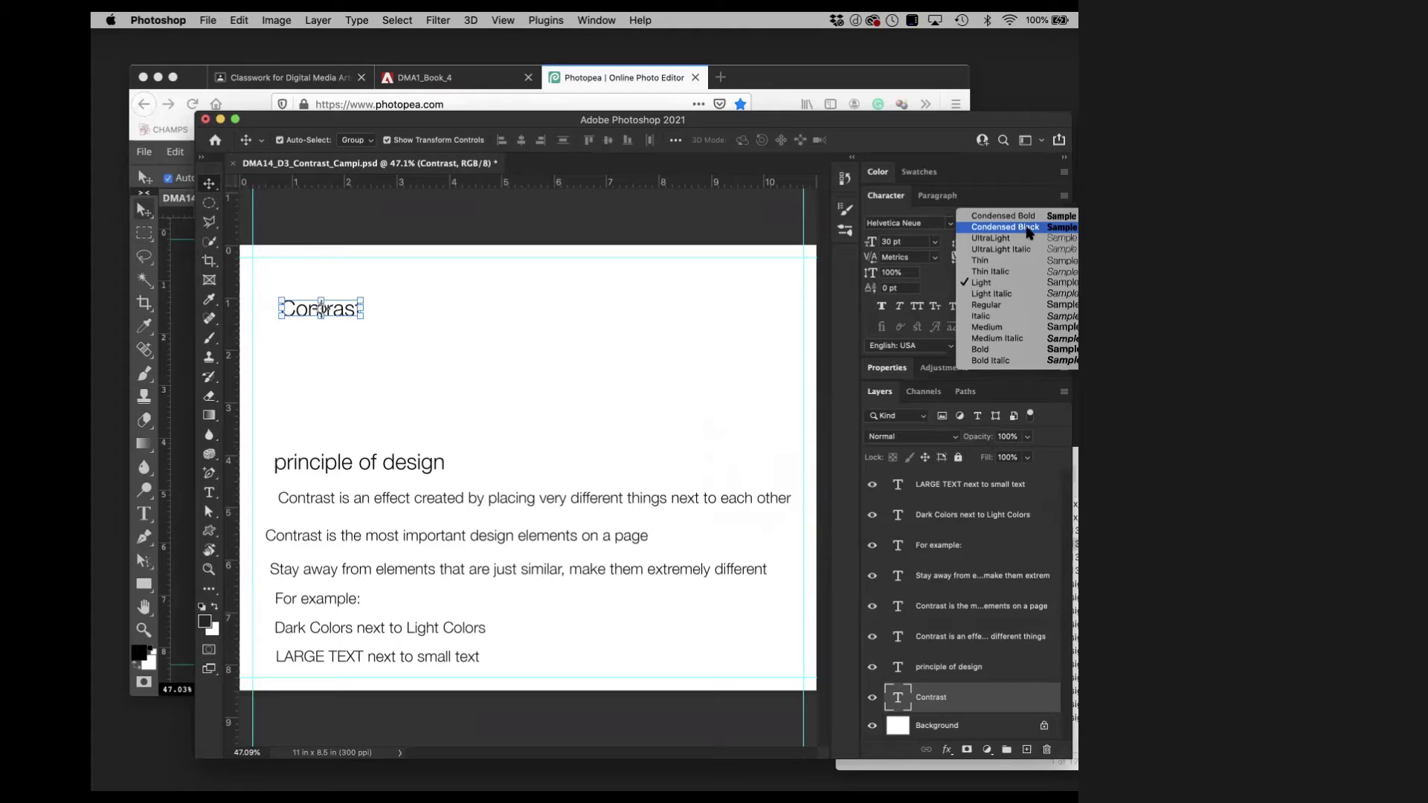
click(1027, 229)
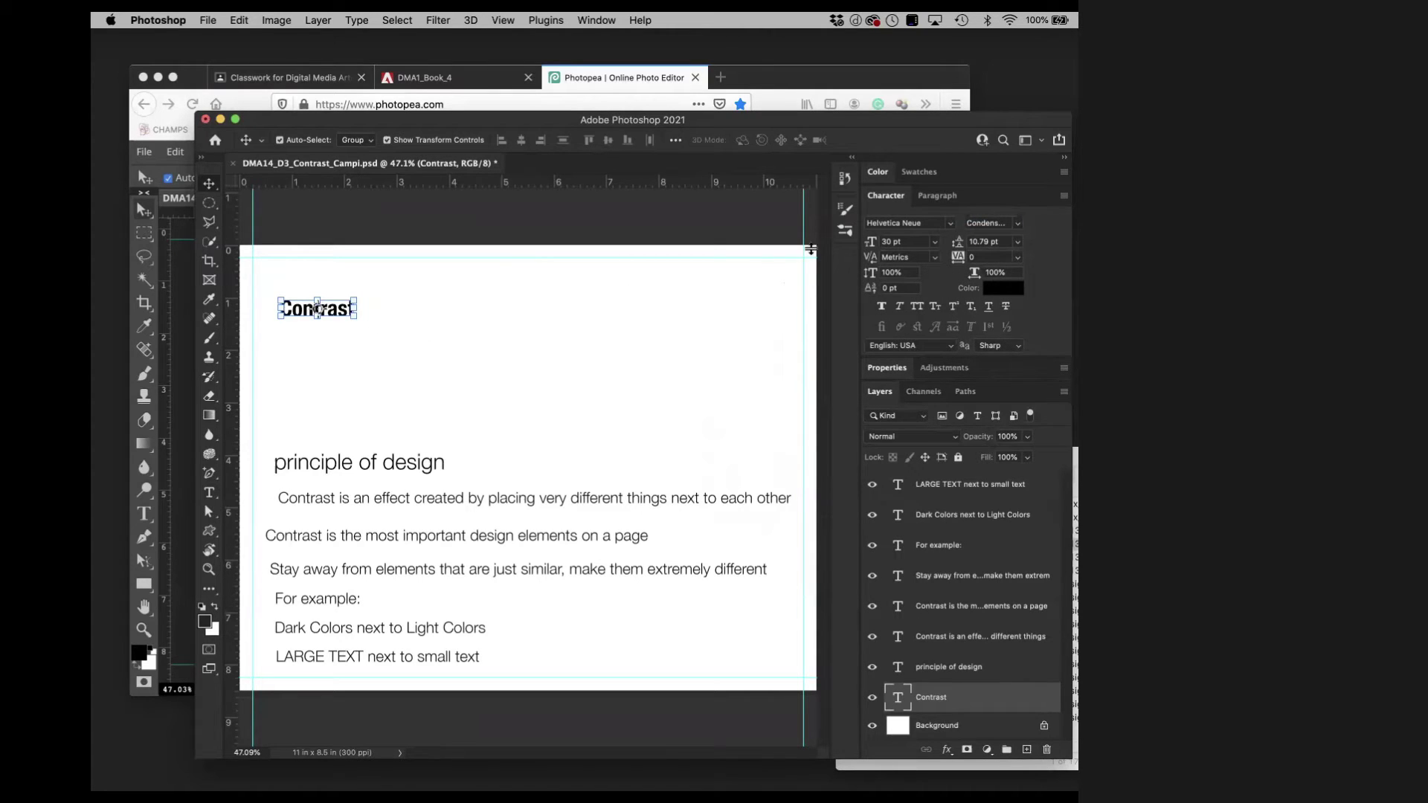
click(1016, 223)
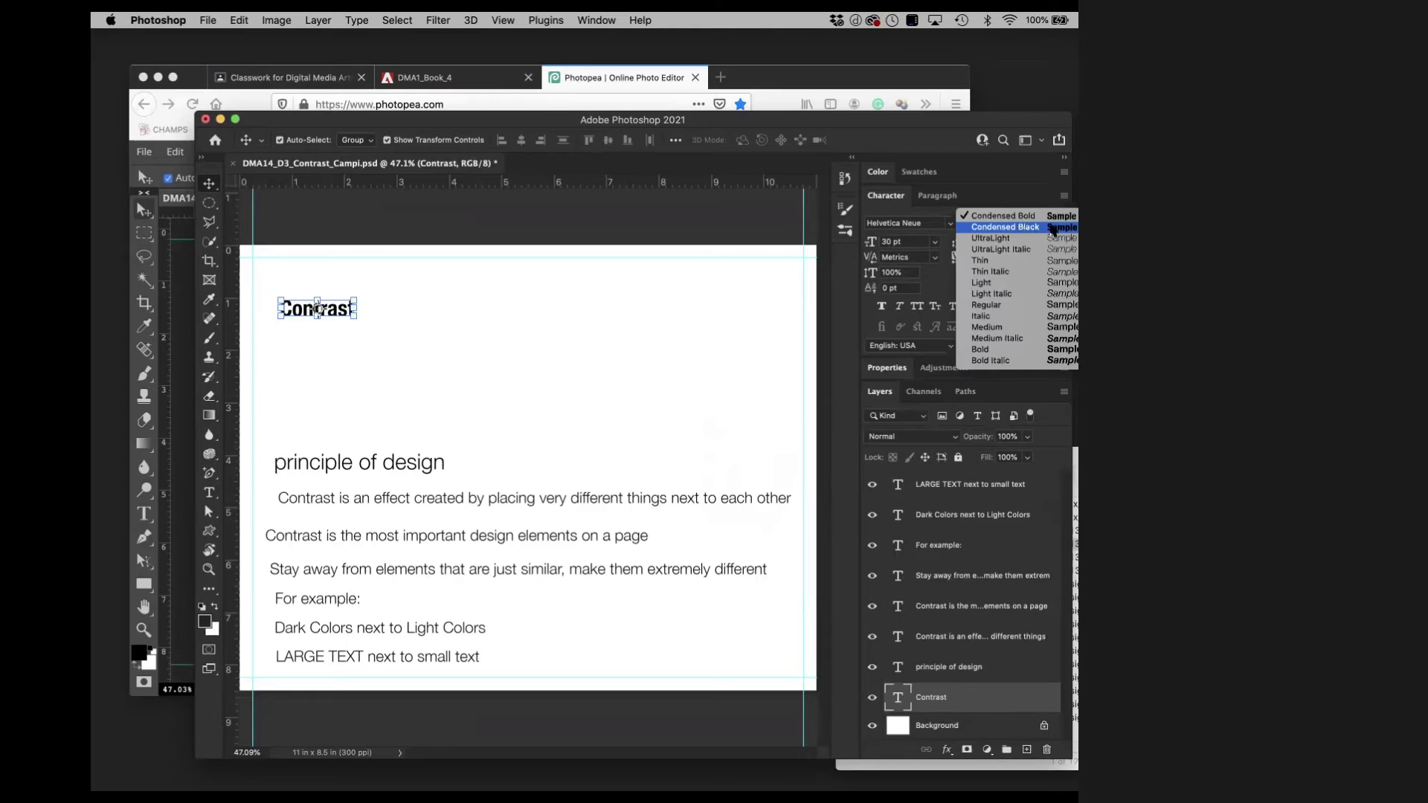
click(1061, 228)
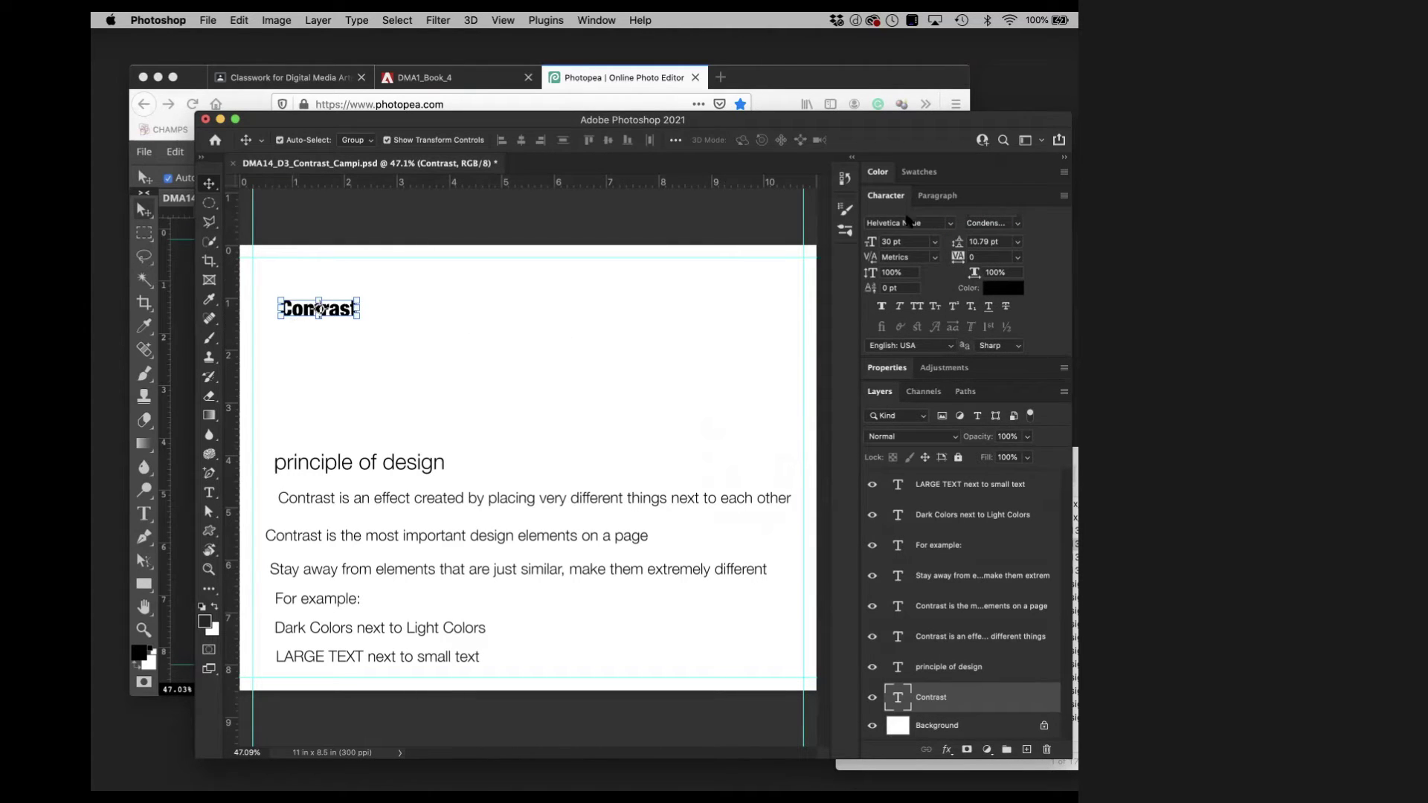
click(1019, 226)
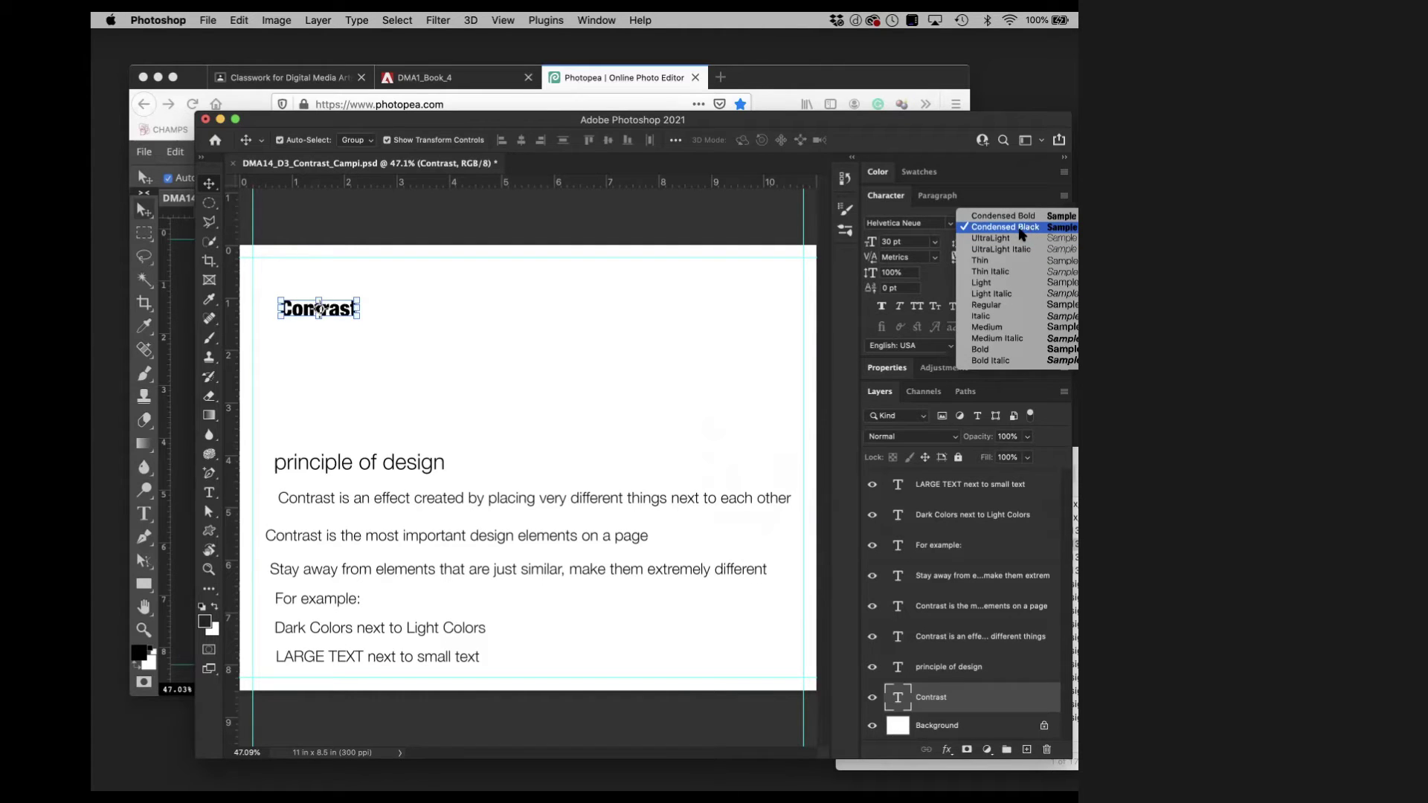
click(1021, 232)
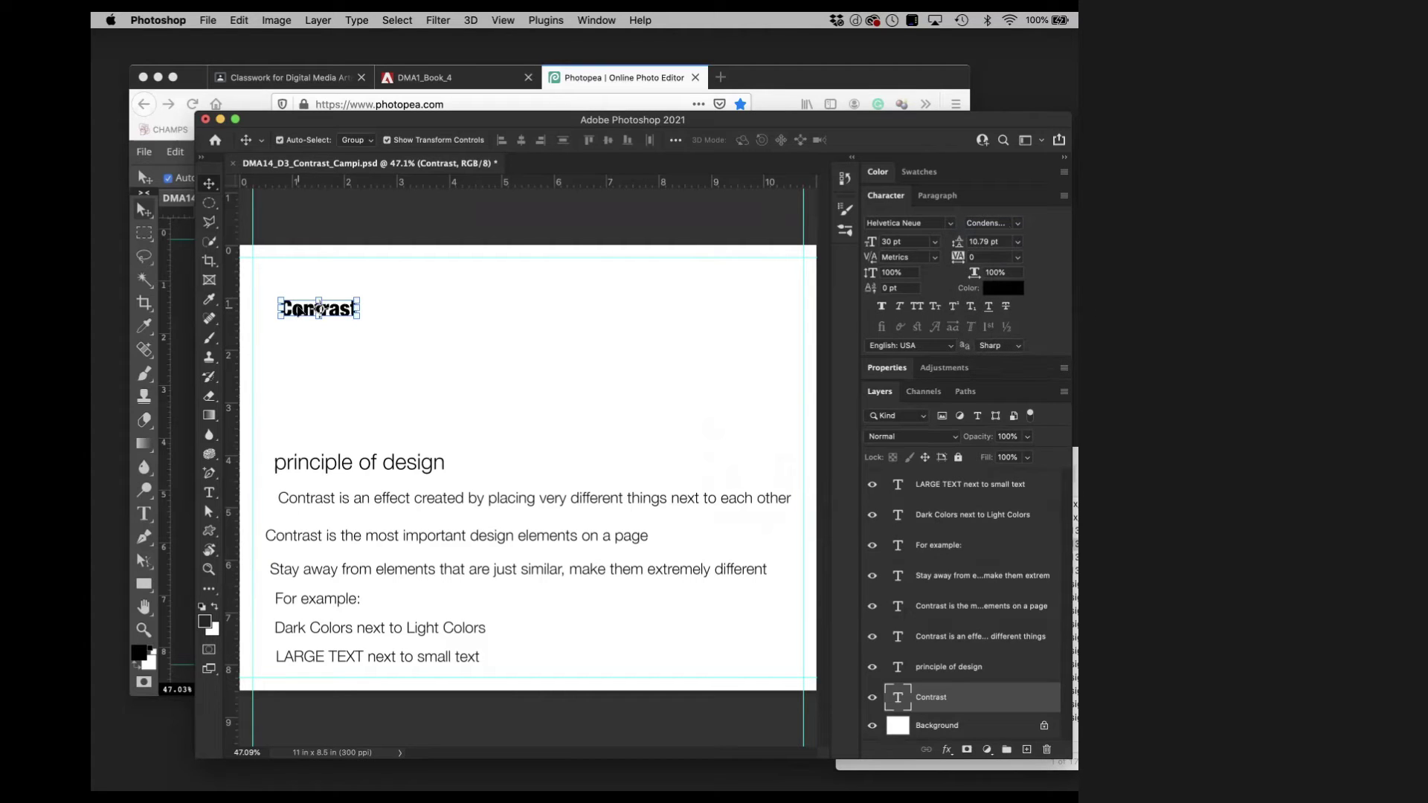
Move "Contrast" toward the page's upper-left margin corner and scale it to about 723% so it spans both side guides.
drag(298, 310, 281, 285)
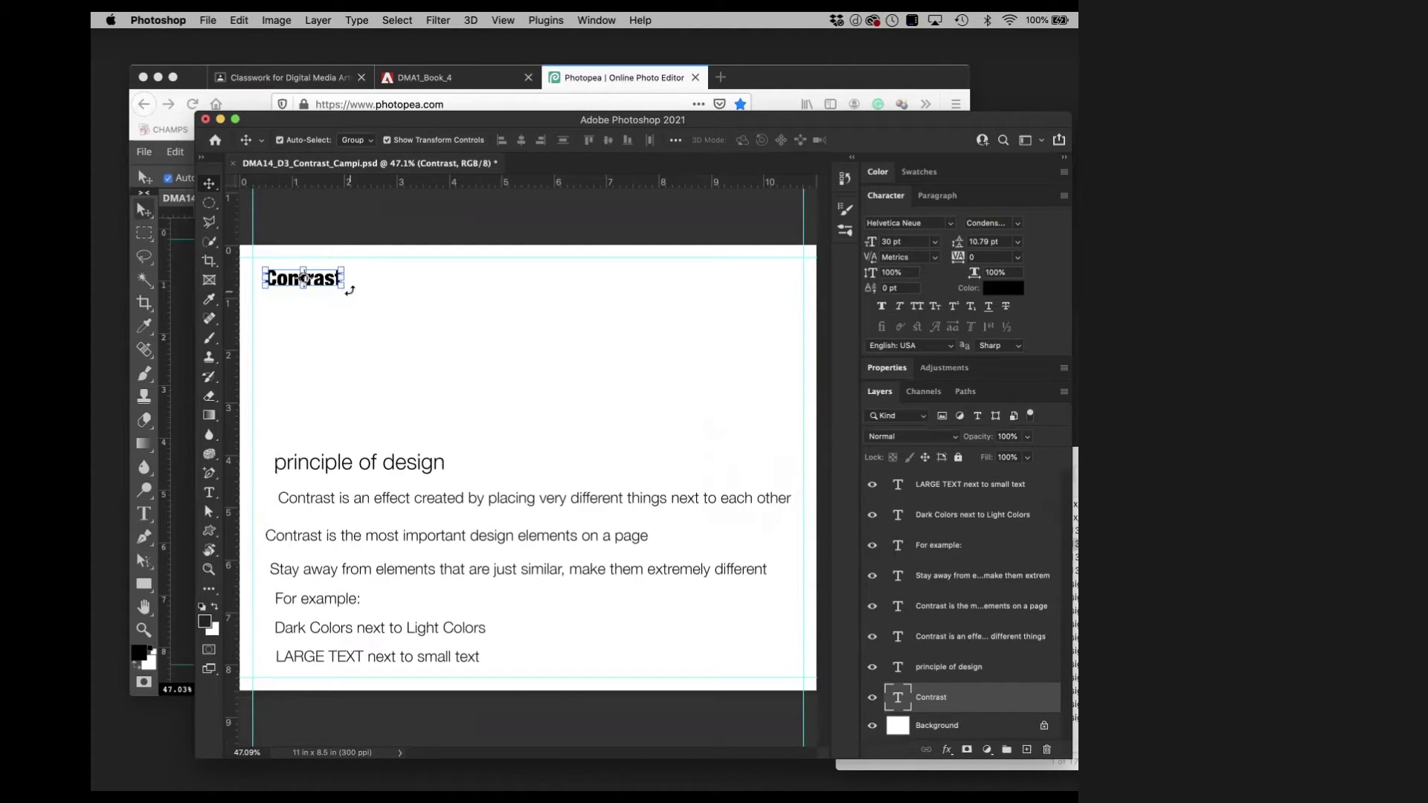
click(341, 287)
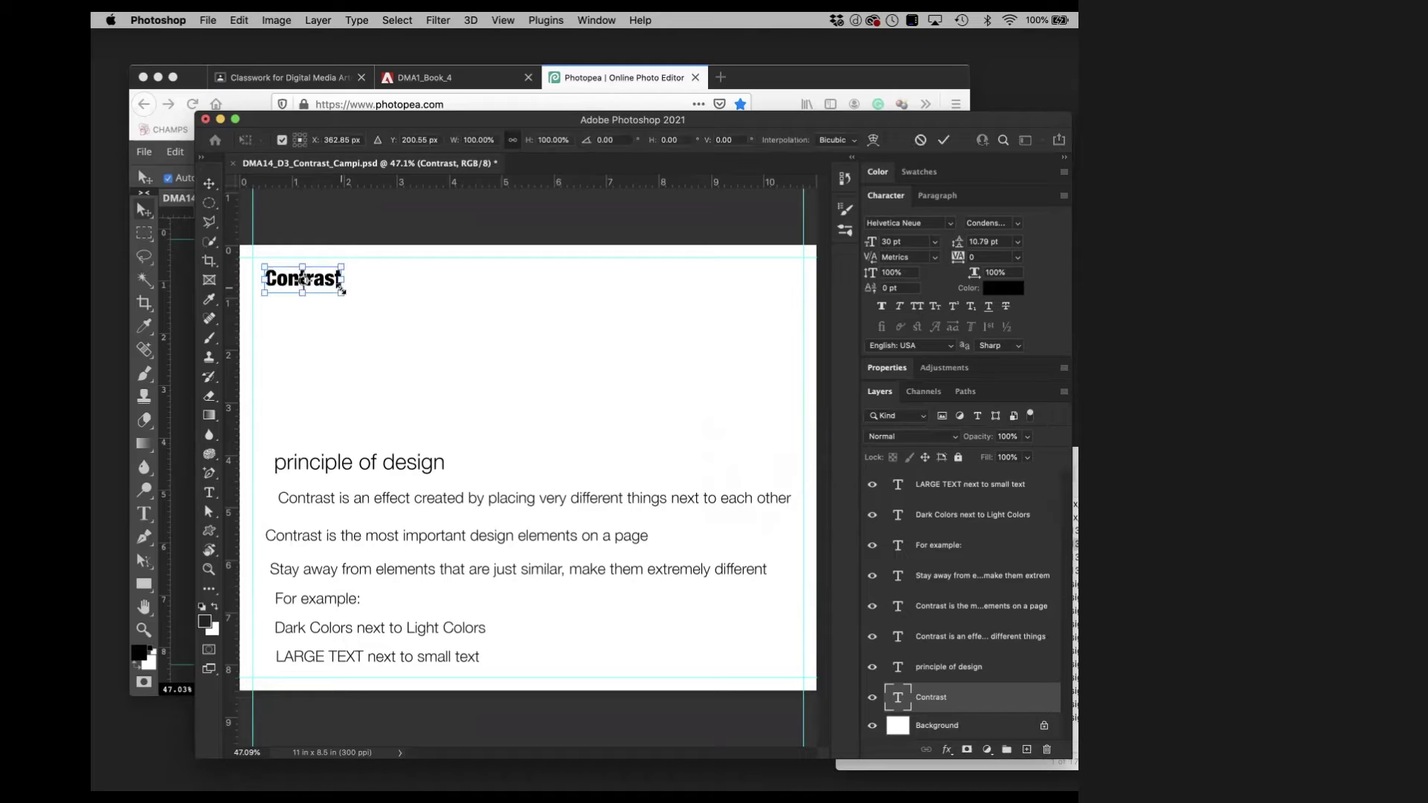
drag(347, 297, 779, 523)
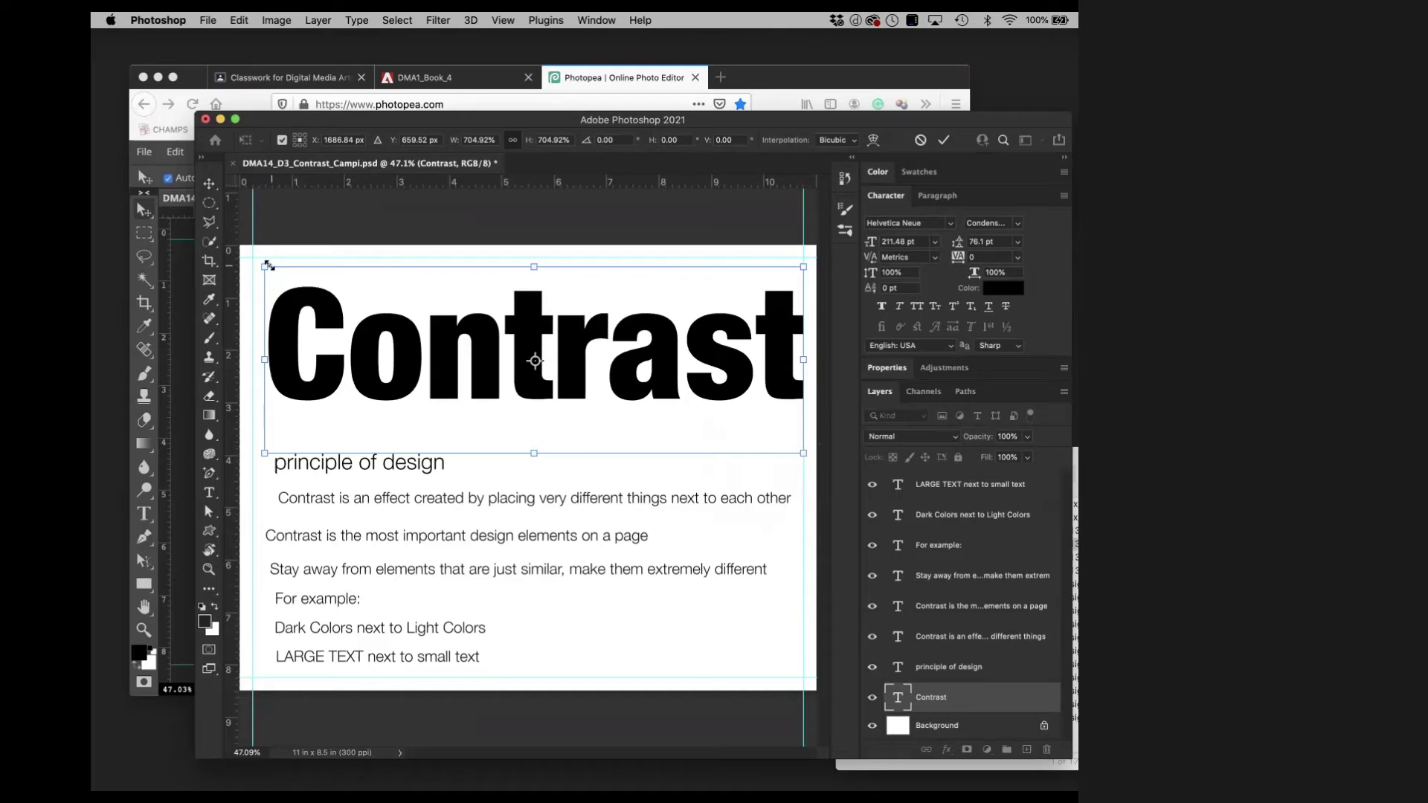
drag(263, 265, 251, 261)
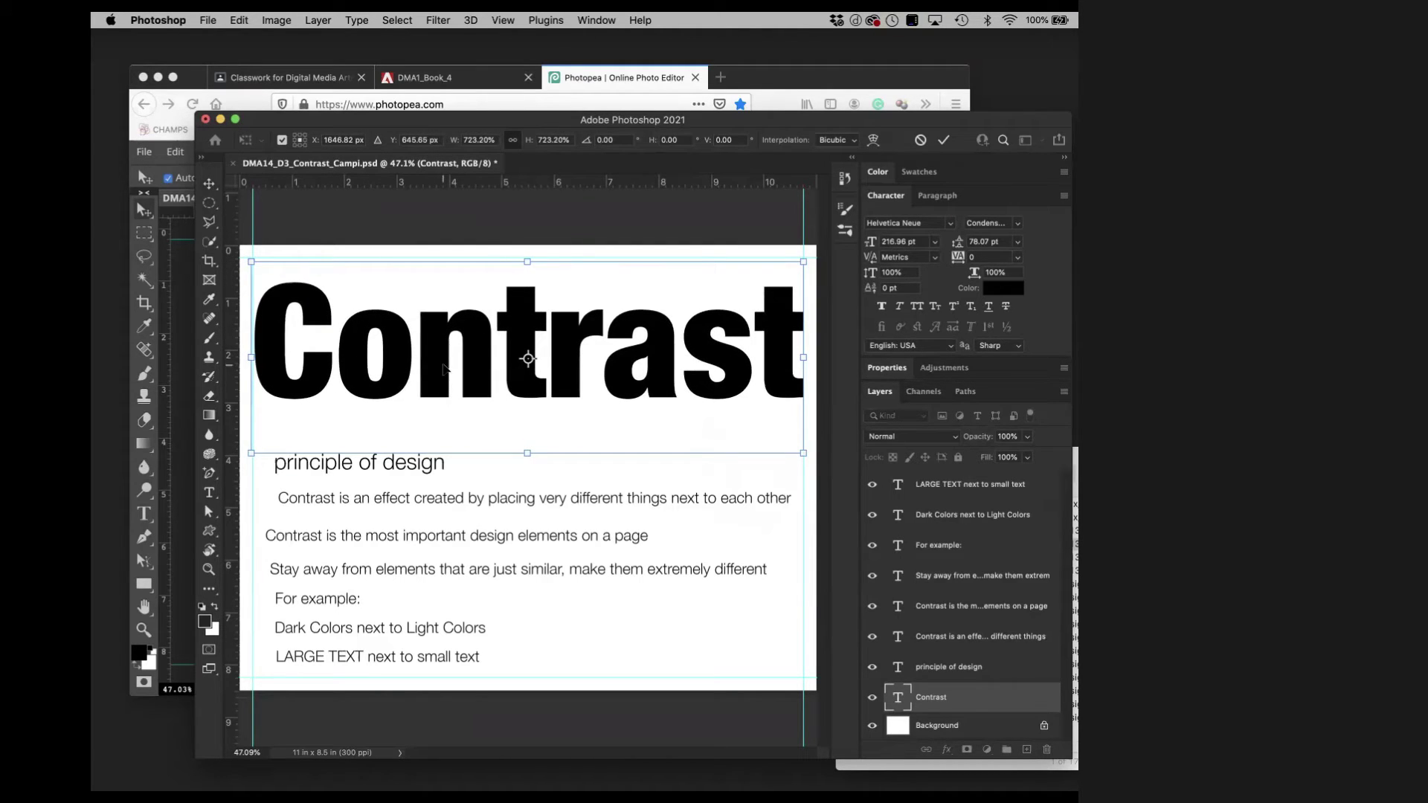
Position the enlarged "Contrast" heading against the top and left margin guides and commit the transform.
drag(443, 365, 439, 344)
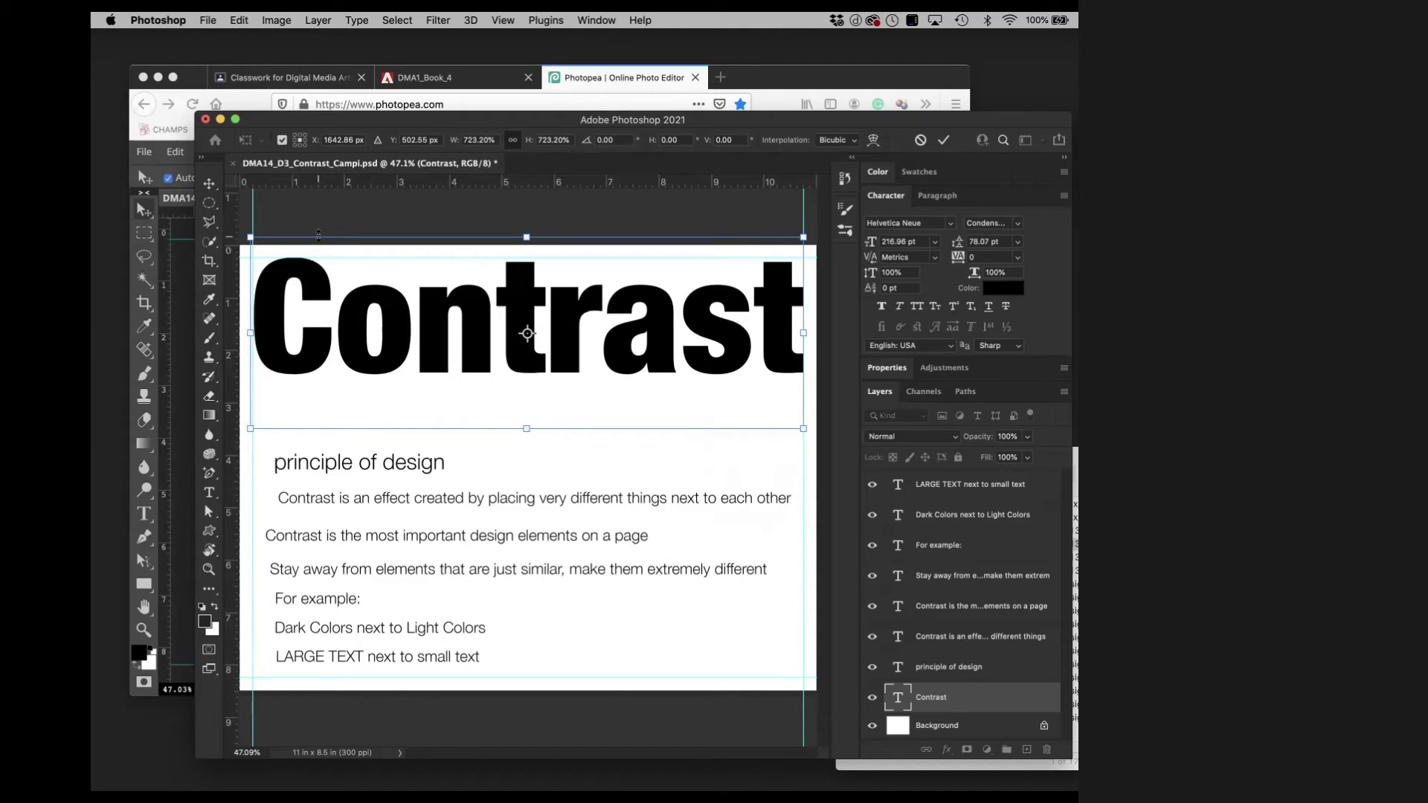
drag(262, 314, 261, 314)
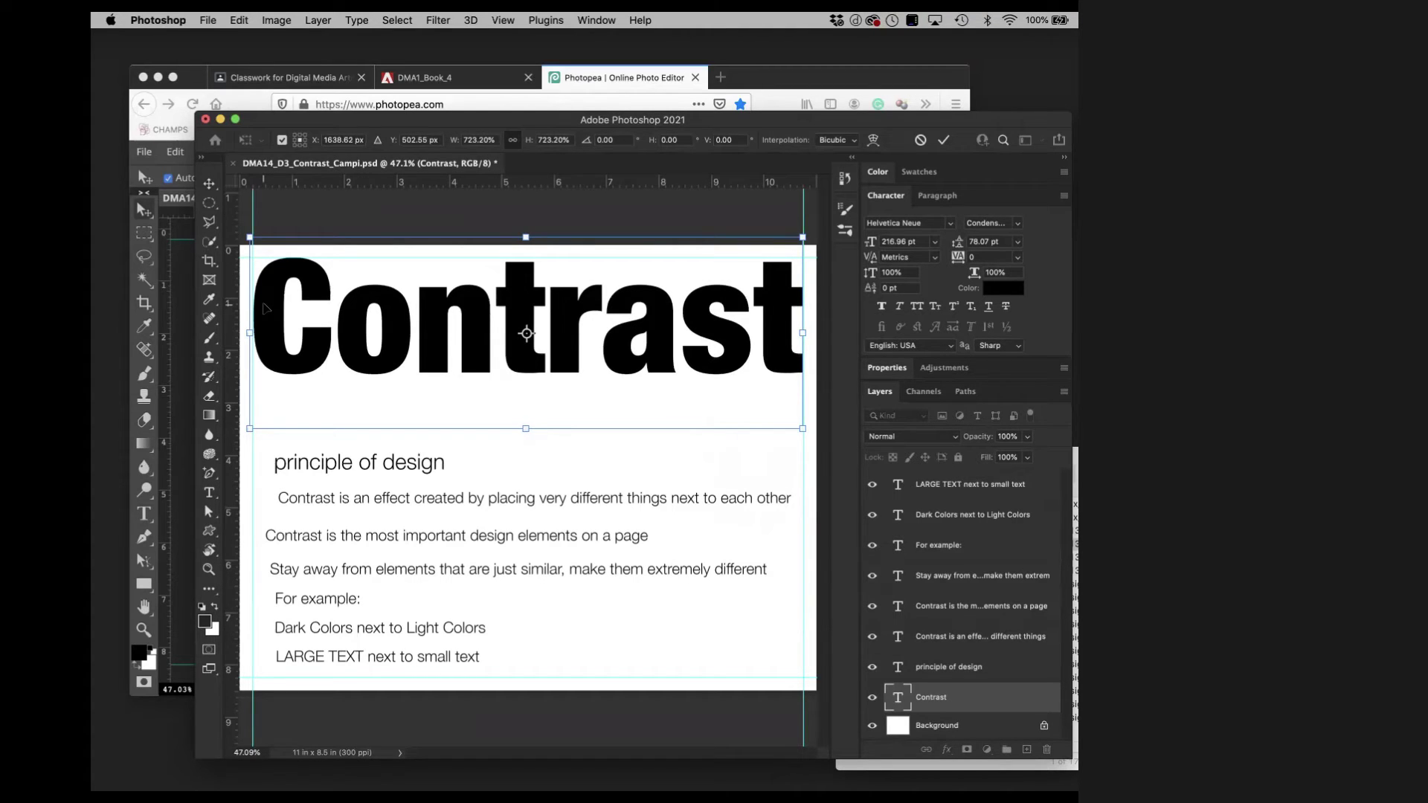
drag(264, 308, 264, 308)
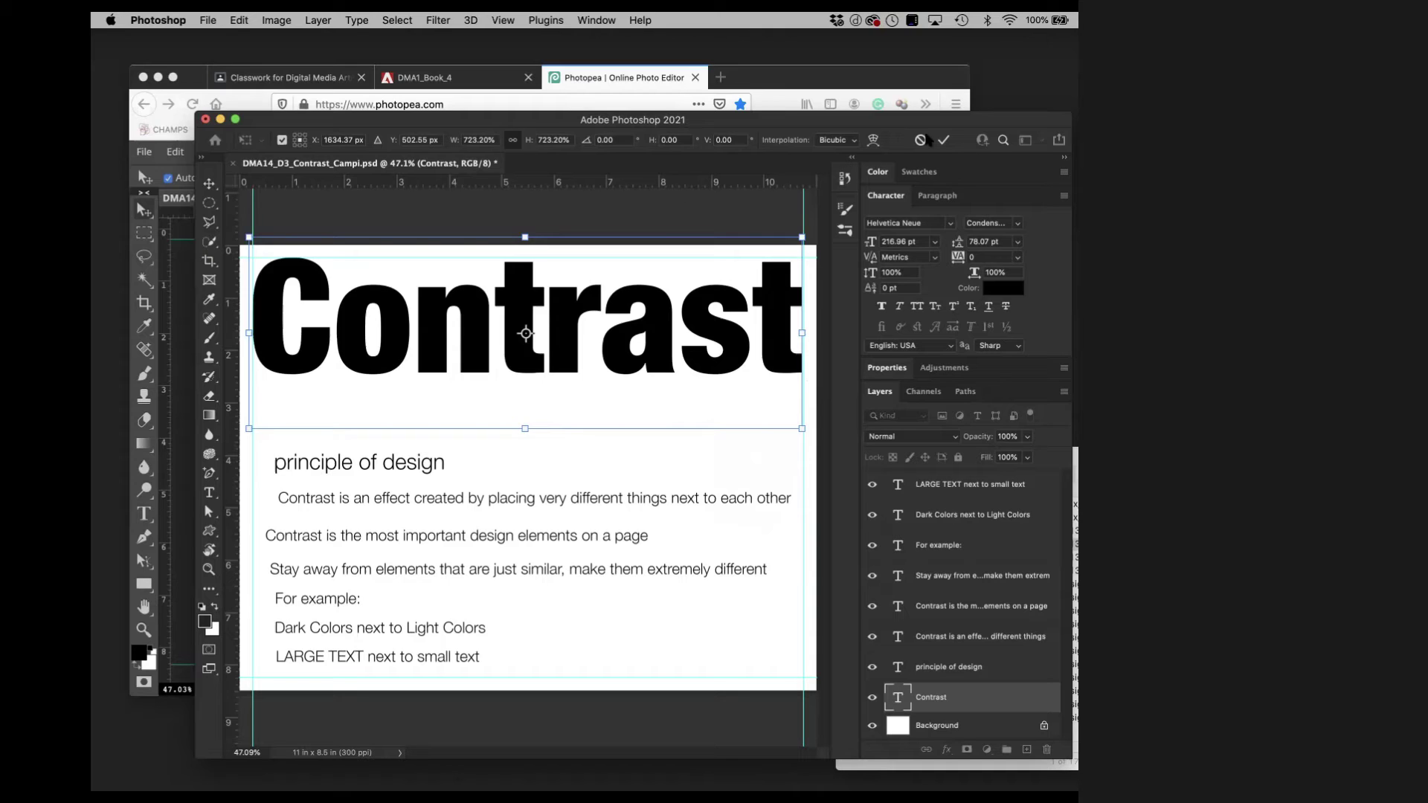
click(943, 140)
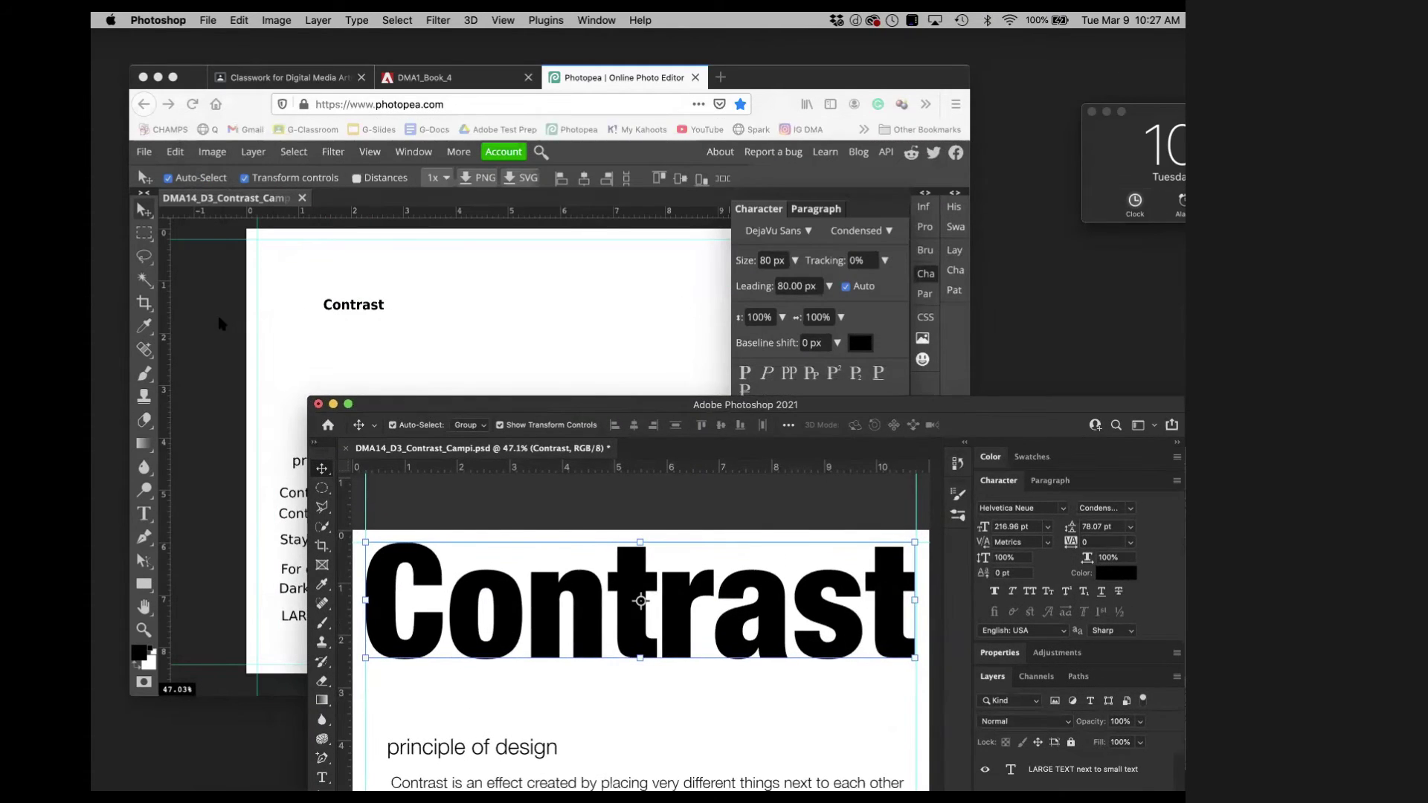
Switch to Photopea and scale "Contrast" to about 923%, fitting it against the top margin guide and across both side guides.
click(222, 324)
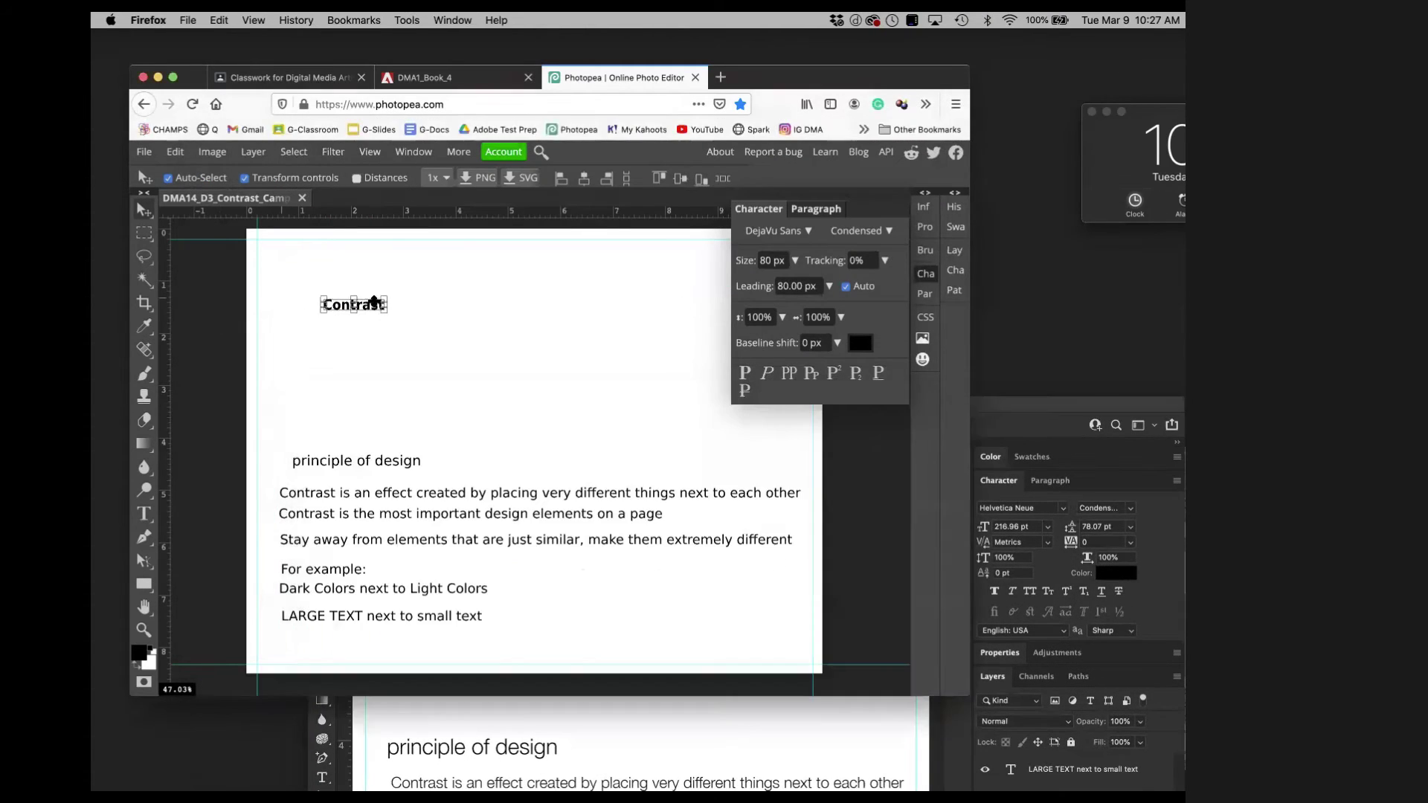
drag(335, 307, 791, 536)
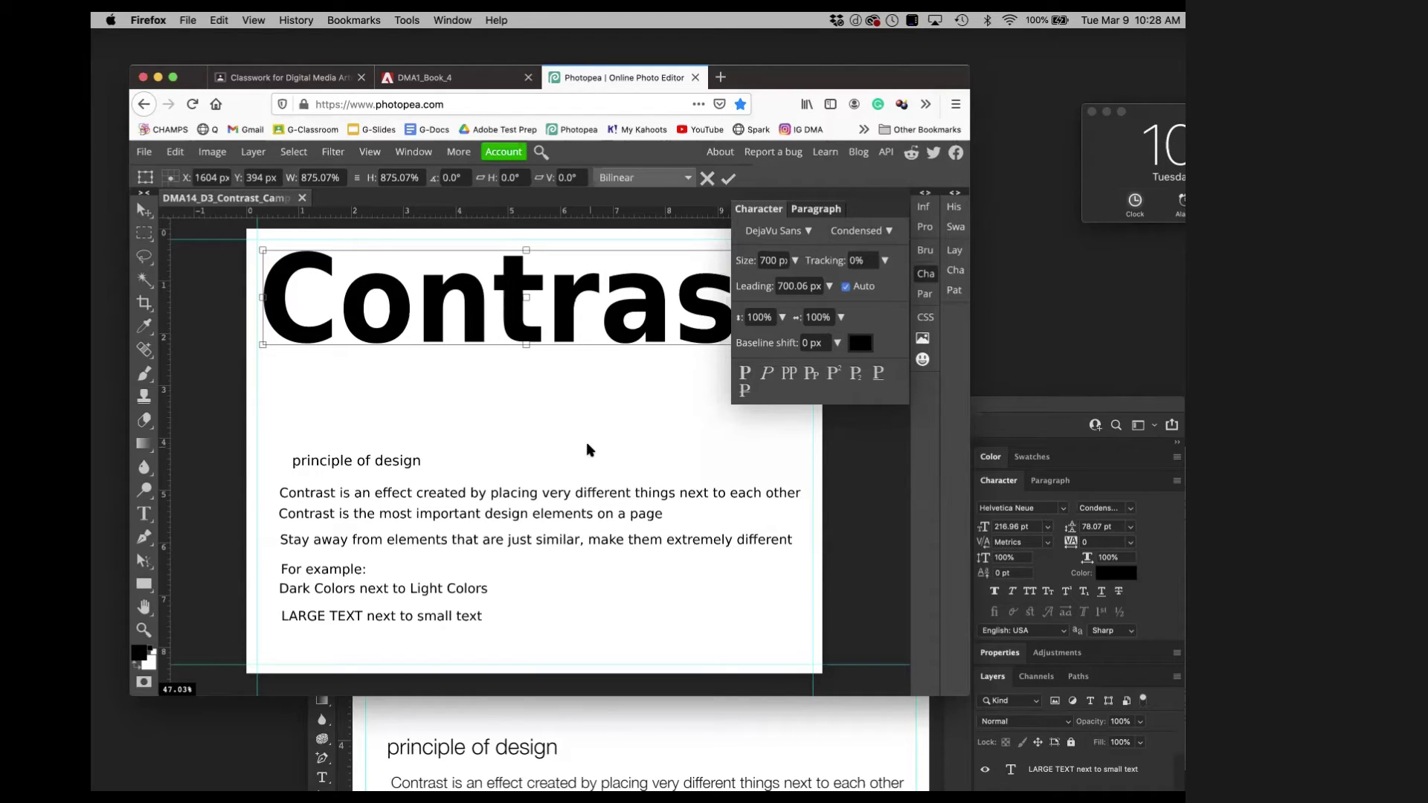
scroll(598, 599, up, 5)
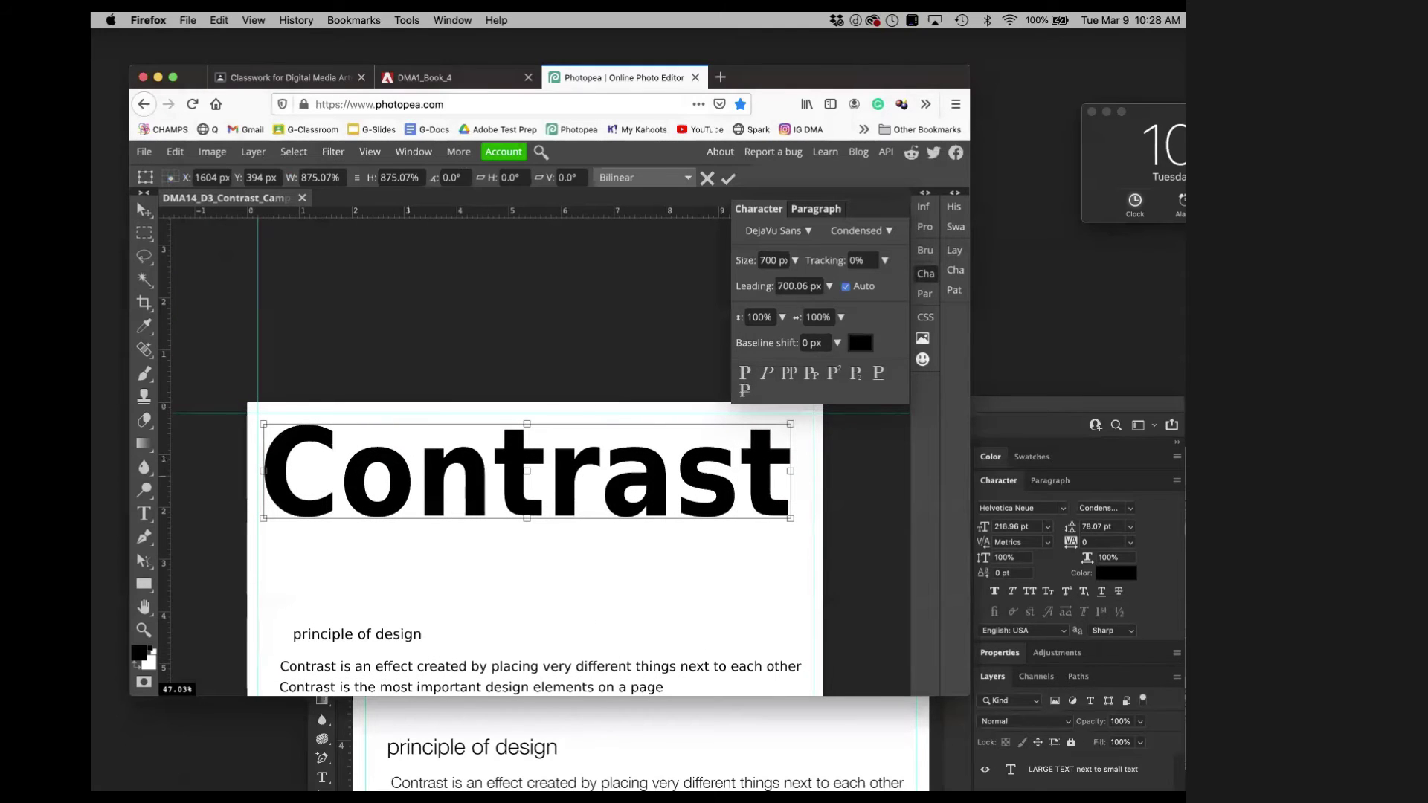
drag(476, 476, 471, 465)
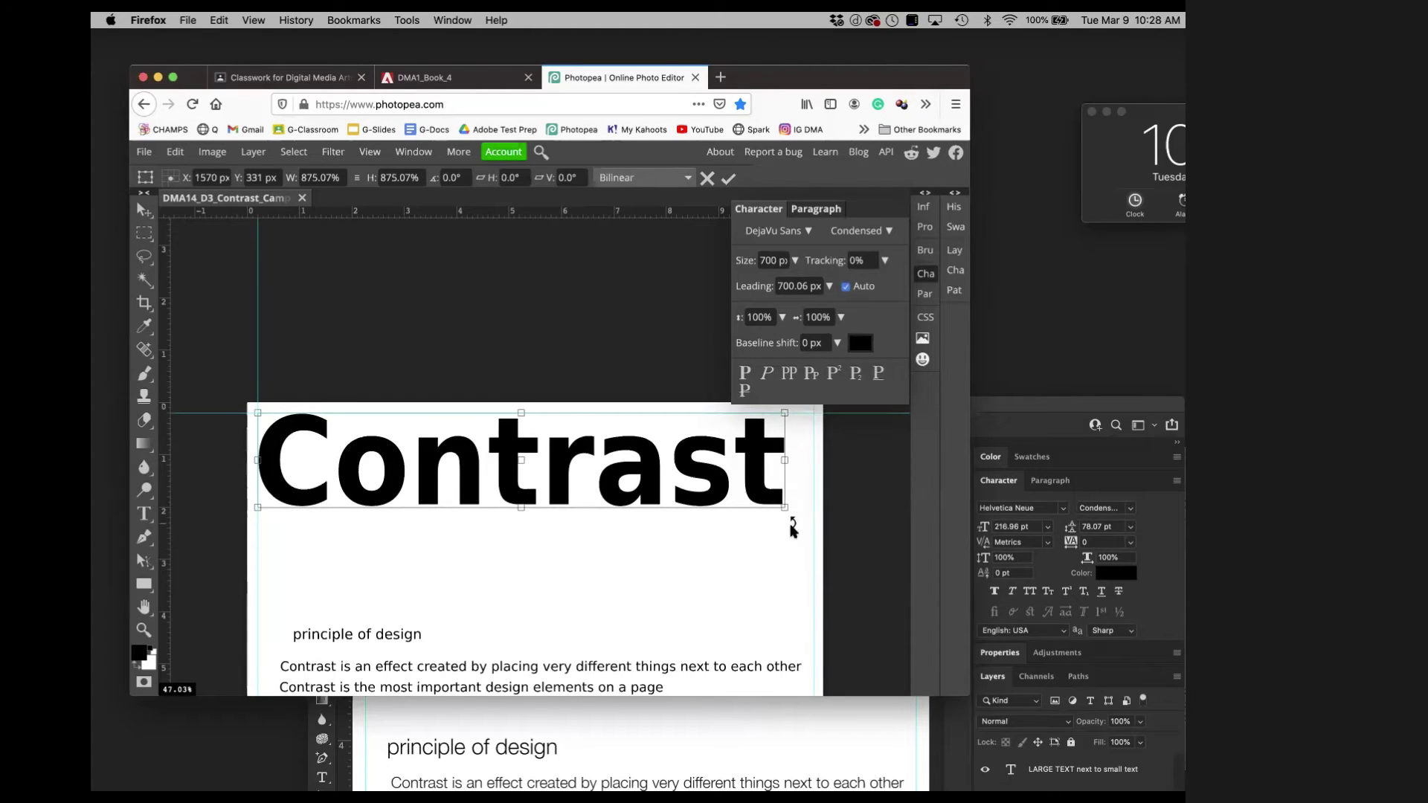
drag(786, 511, 819, 525)
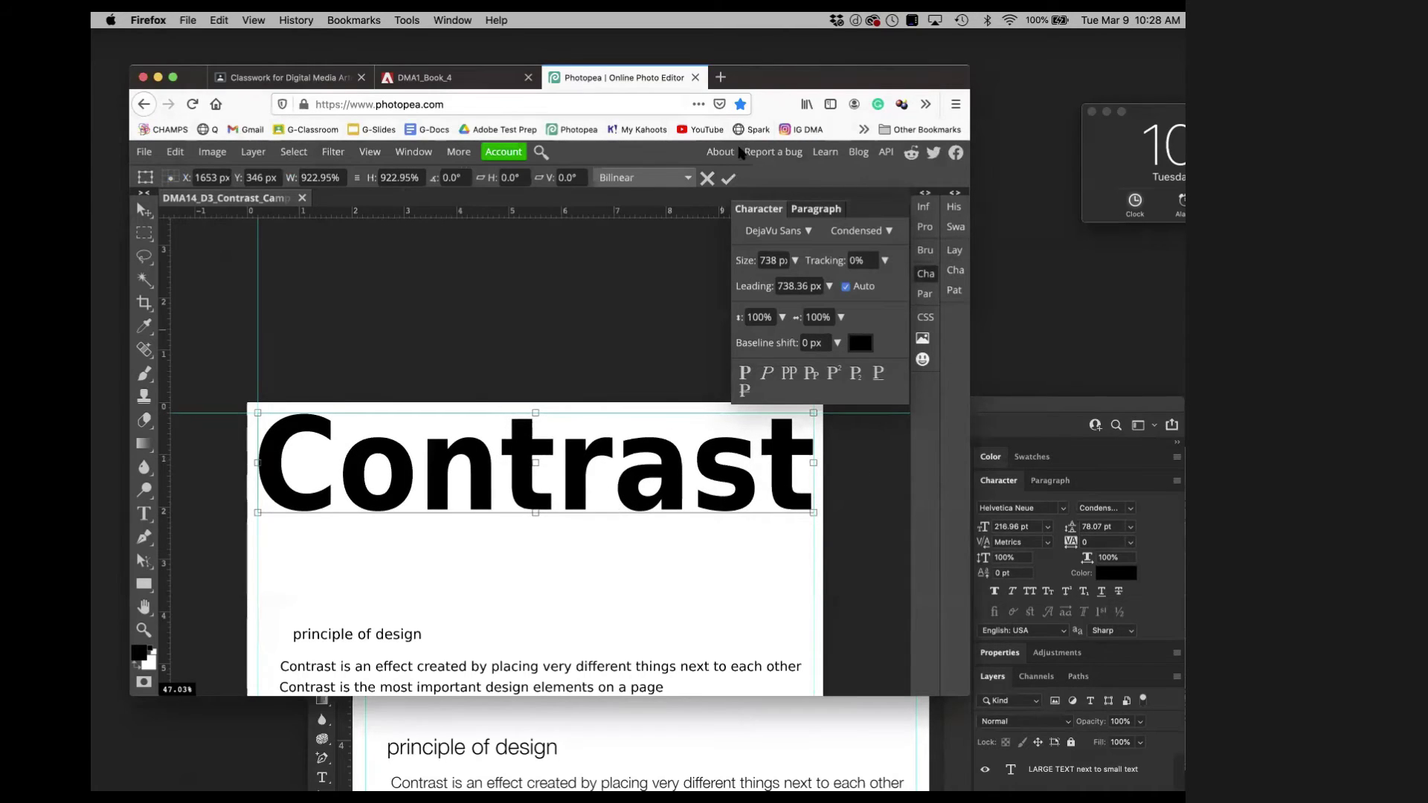
click(729, 177)
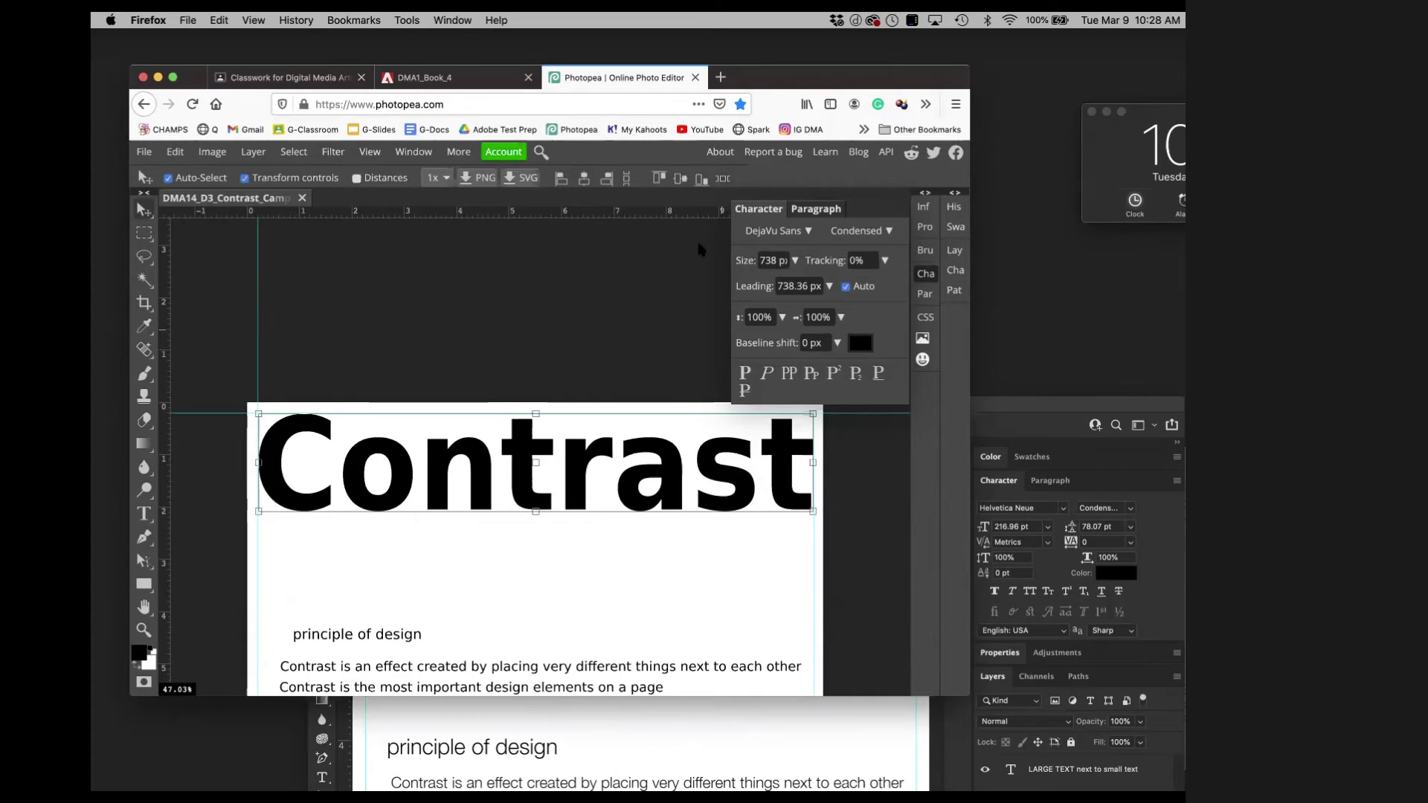
click(542, 532)
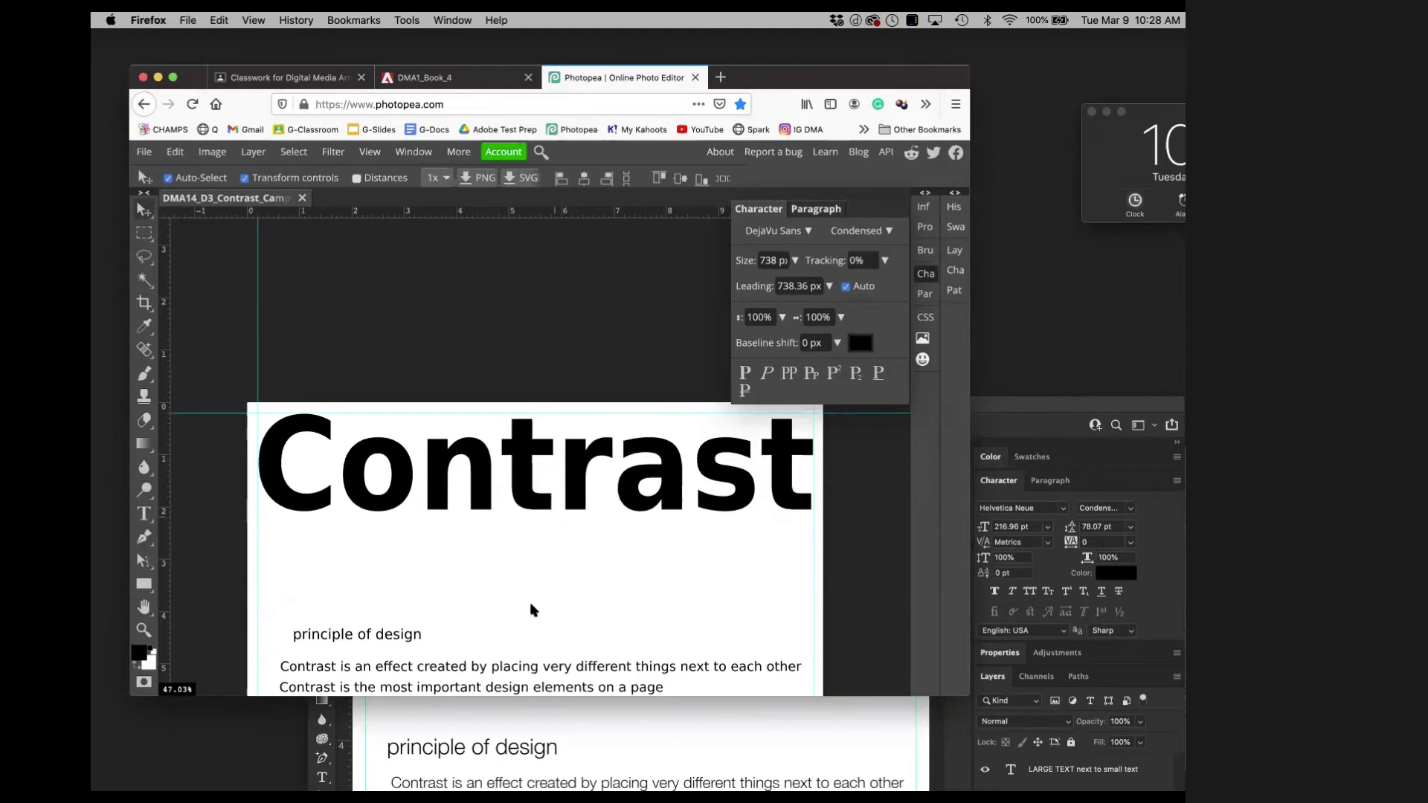
Consult the finished Contrast example in DMA1_Book_4 and move "principle of design" over the lower part of the heading's first letters in Photopea.
drag(538, 599, 483, 444)
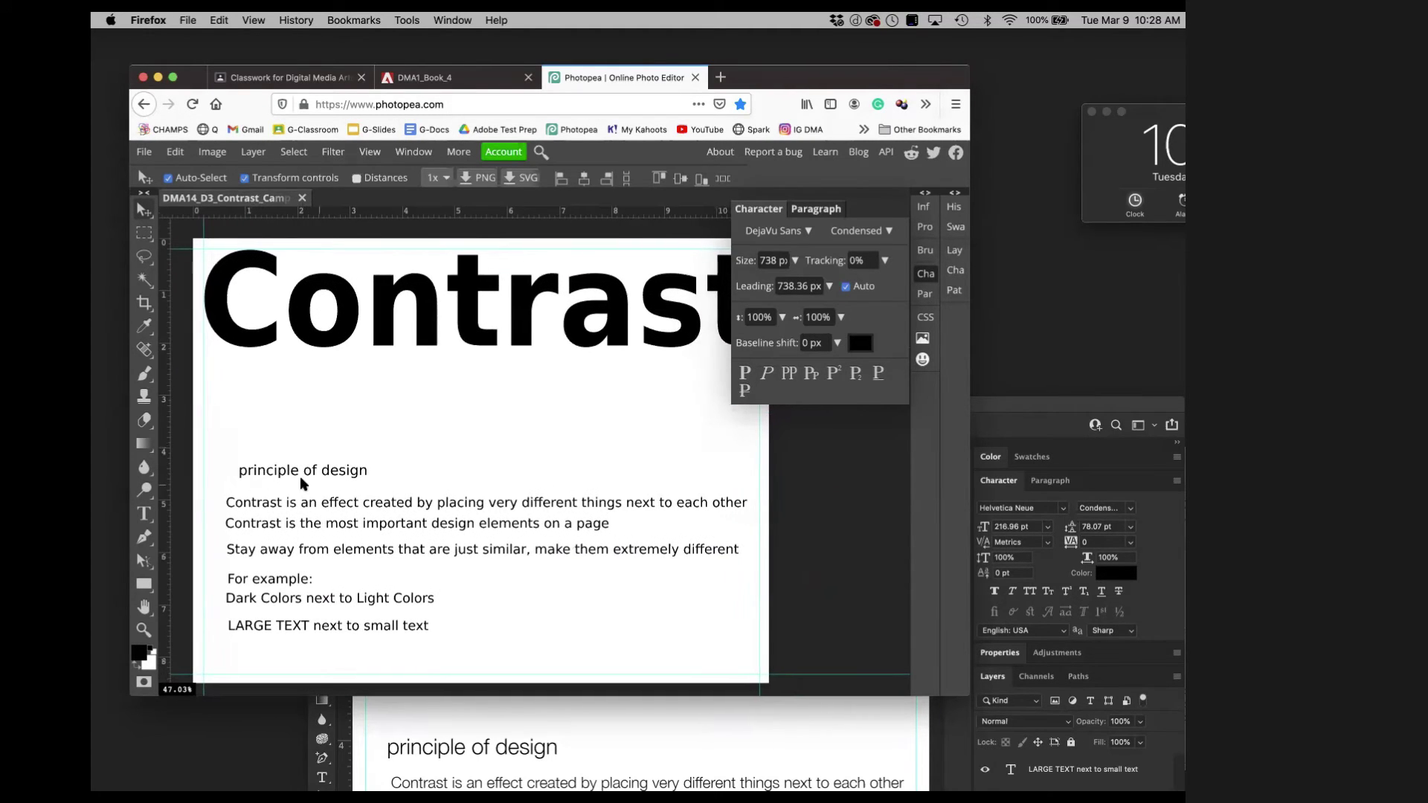
drag(292, 476, 359, 366)
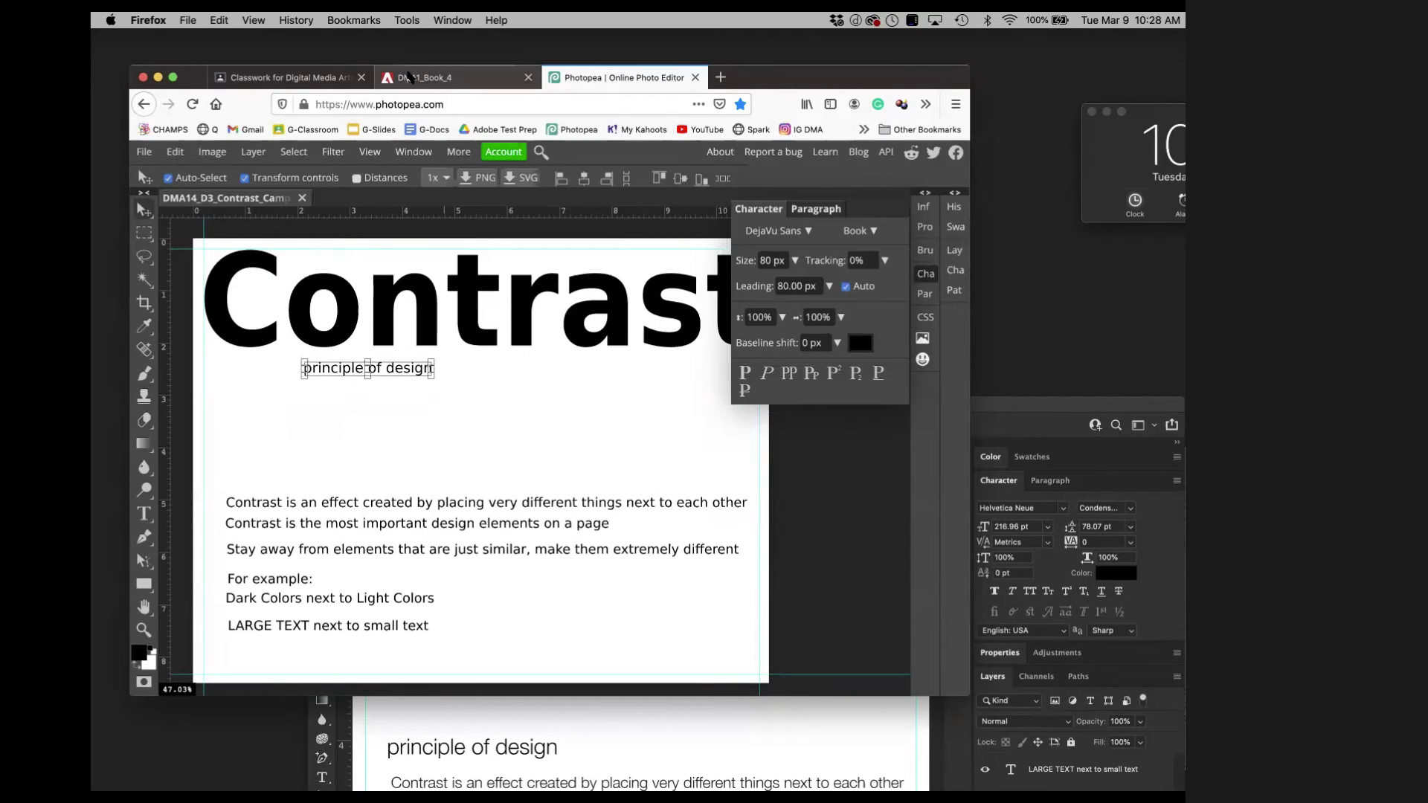
click(427, 77)
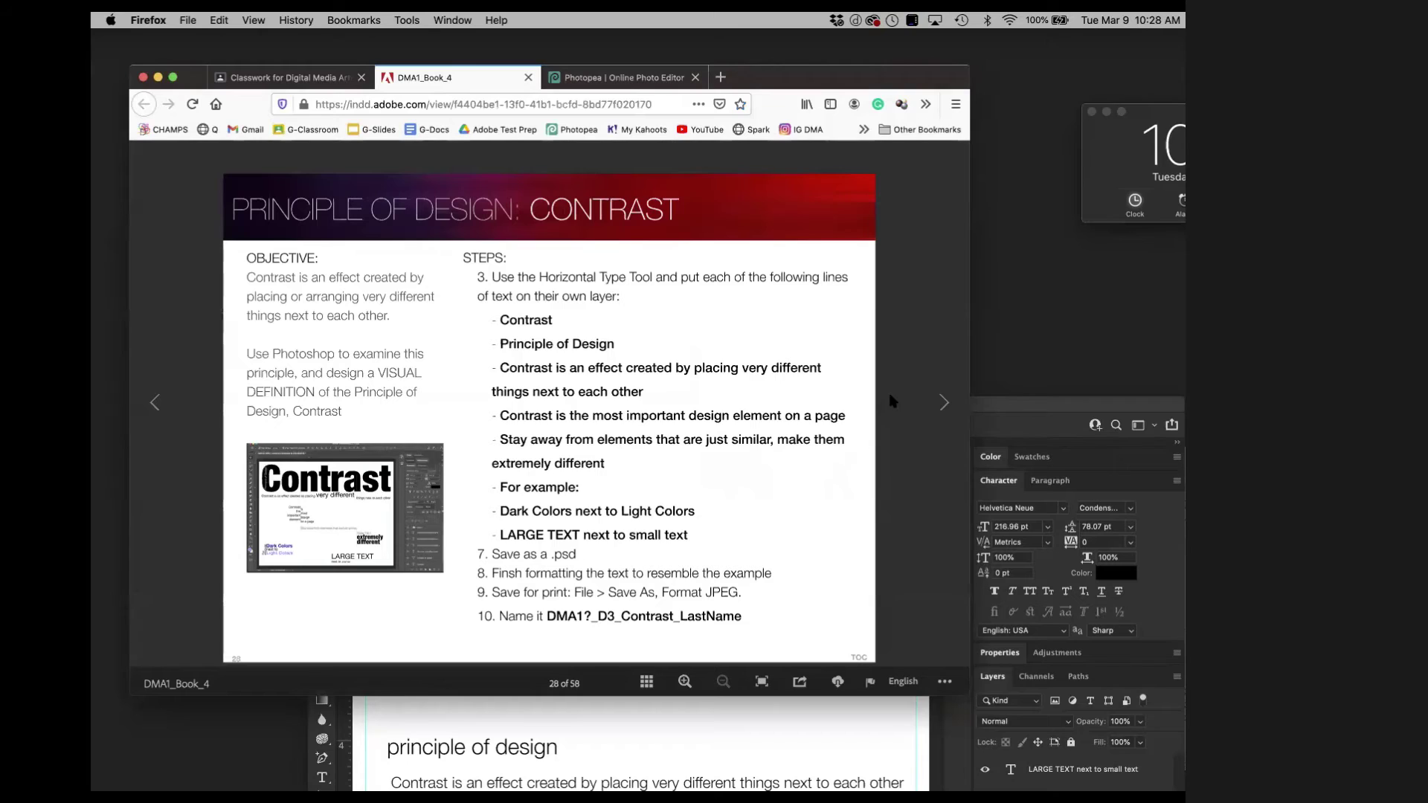
click(944, 404)
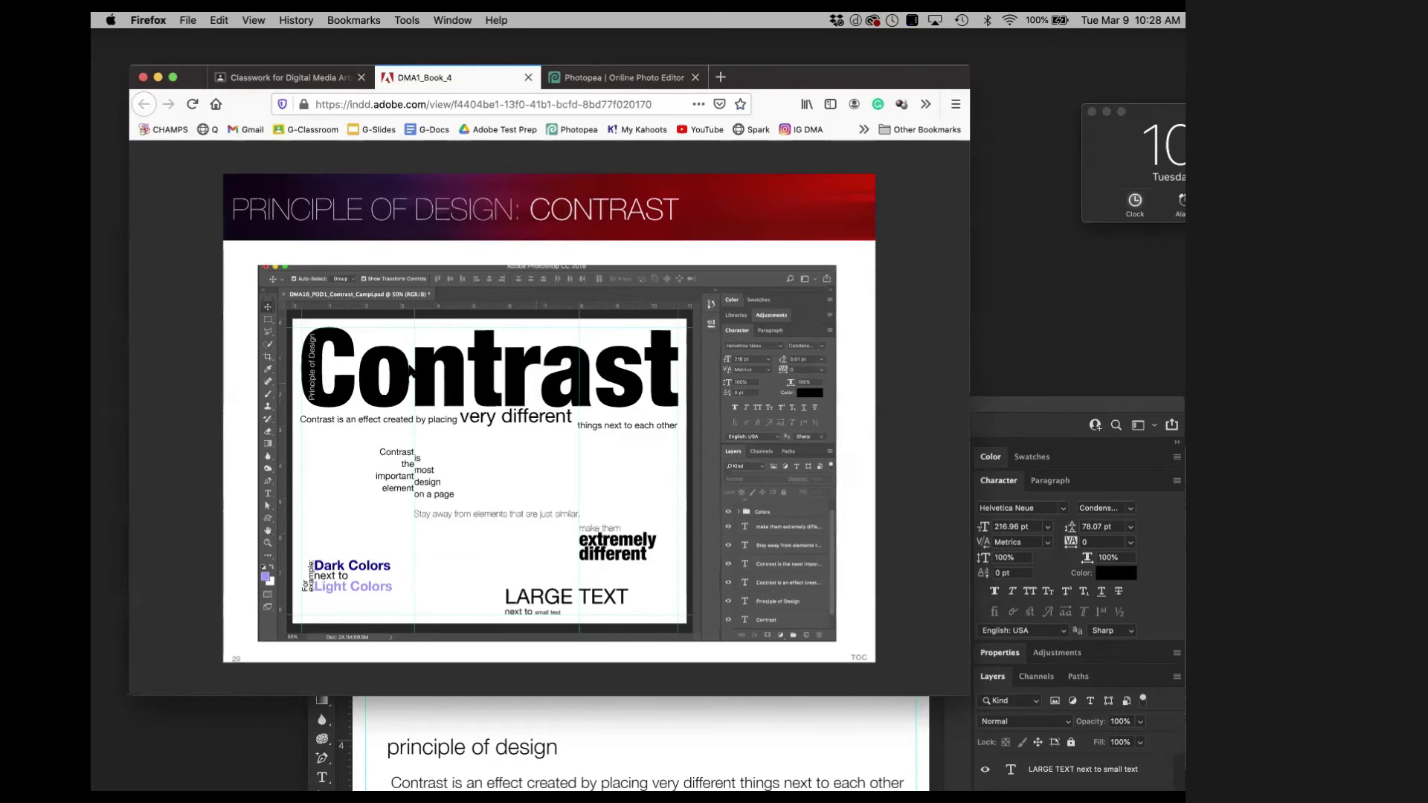
click(618, 78)
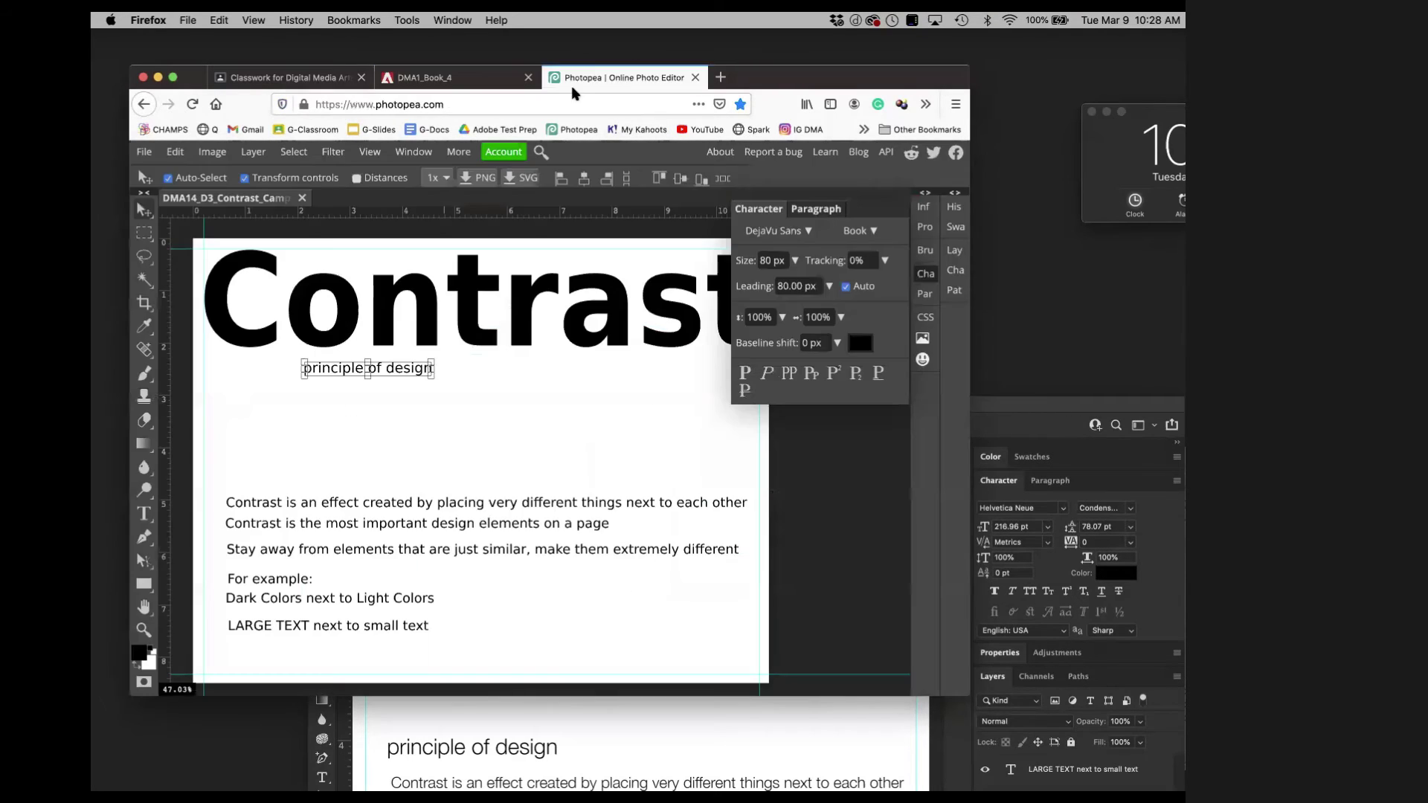
drag(335, 374, 263, 342)
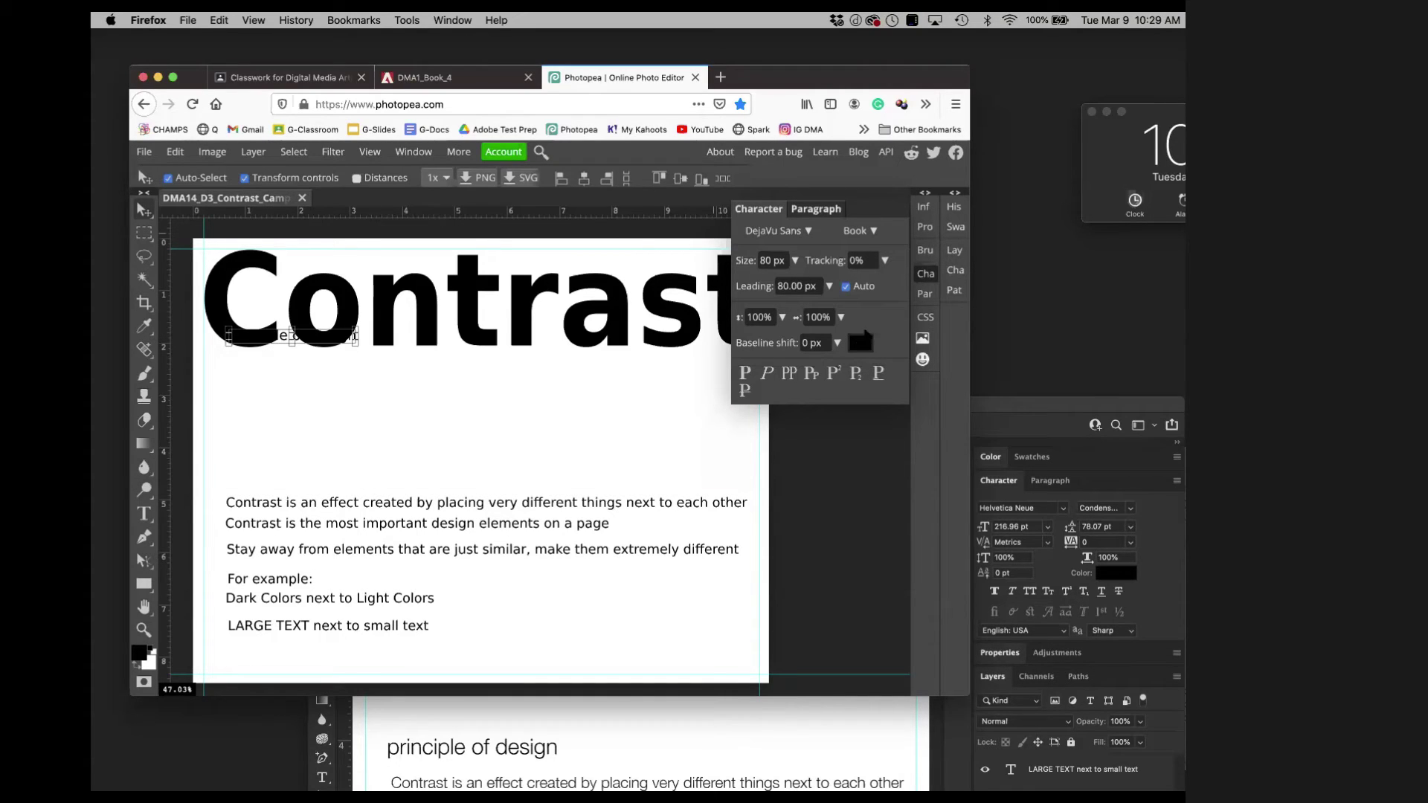
Set the text color of "principle of design" to the gray a1a1a1.
click(861, 347)
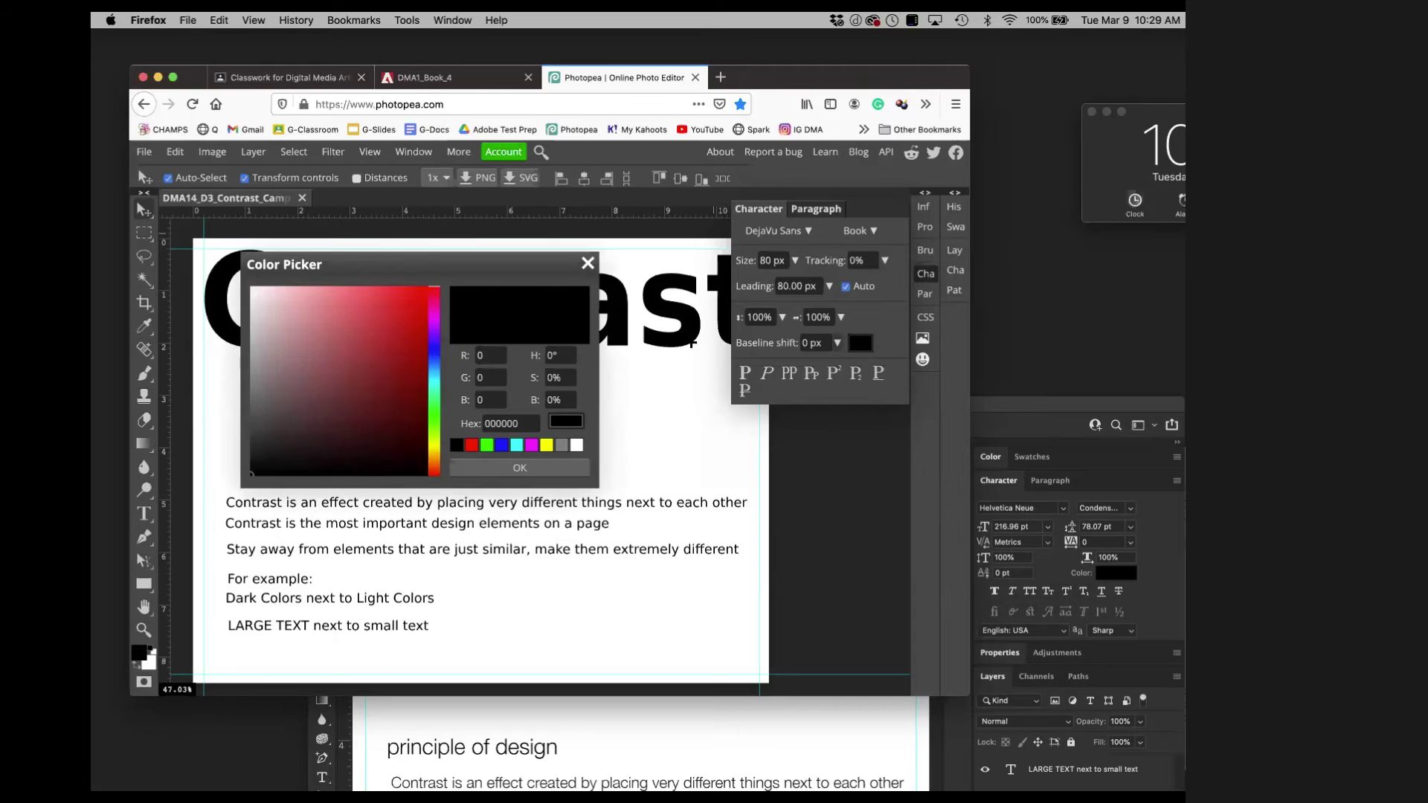
click(251, 368)
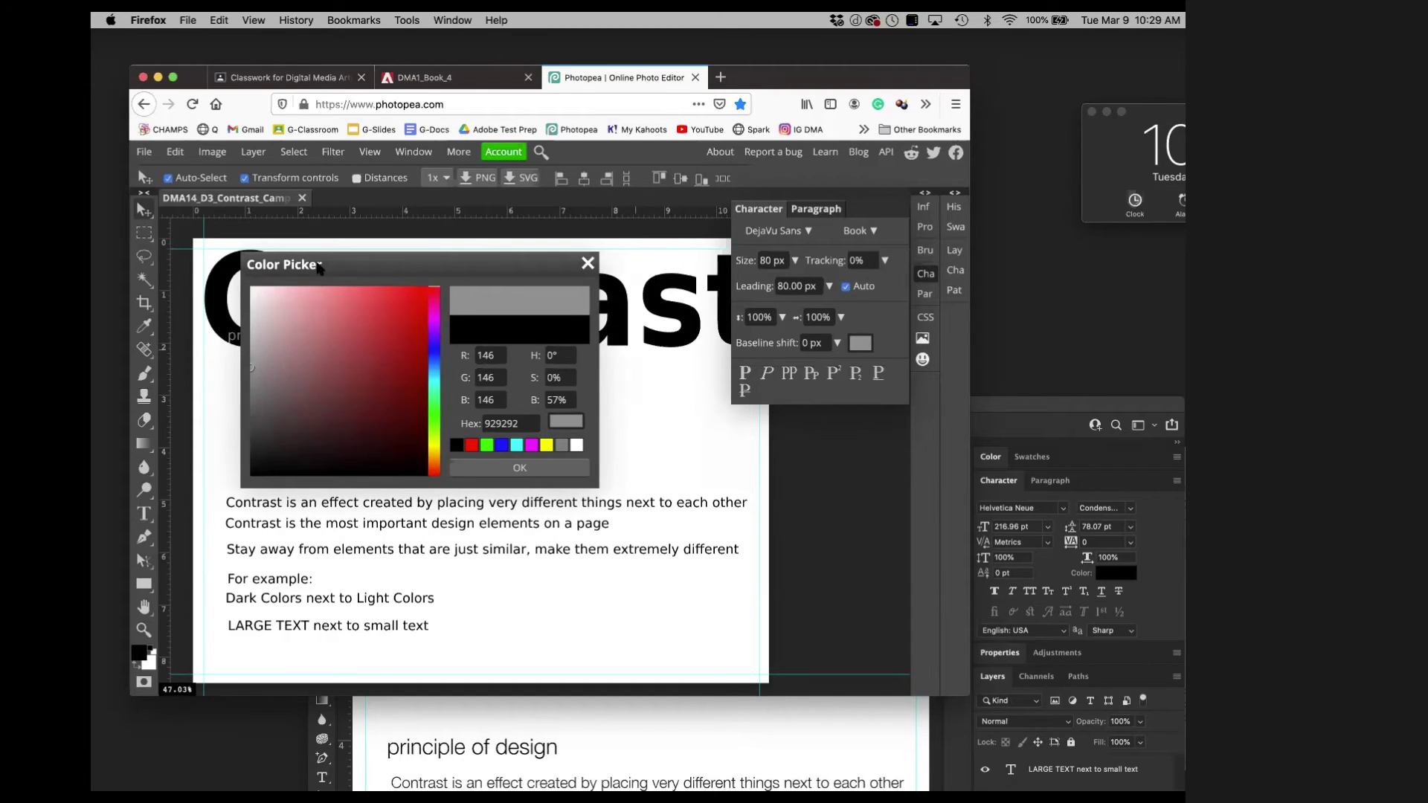
drag(320, 264, 513, 256)
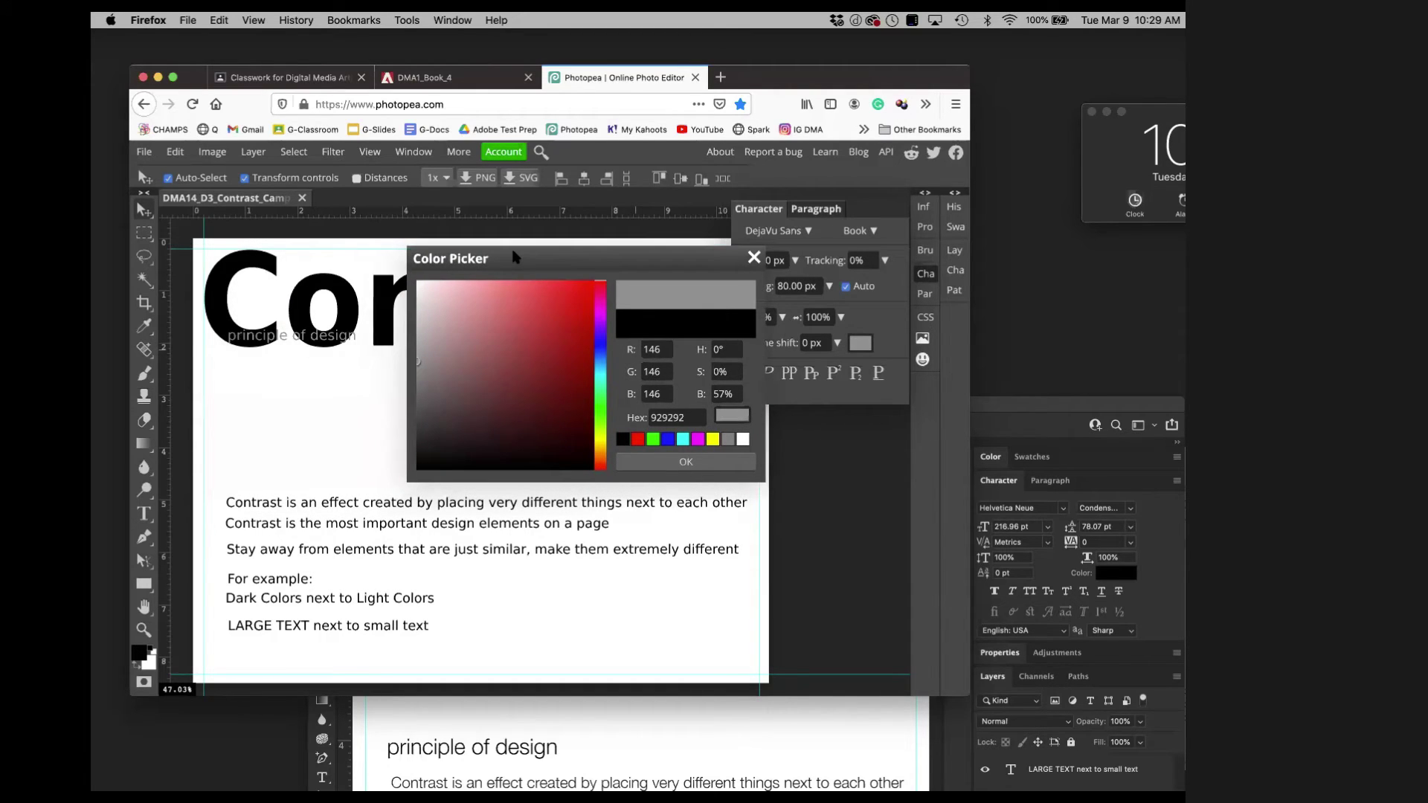
click(416, 352)
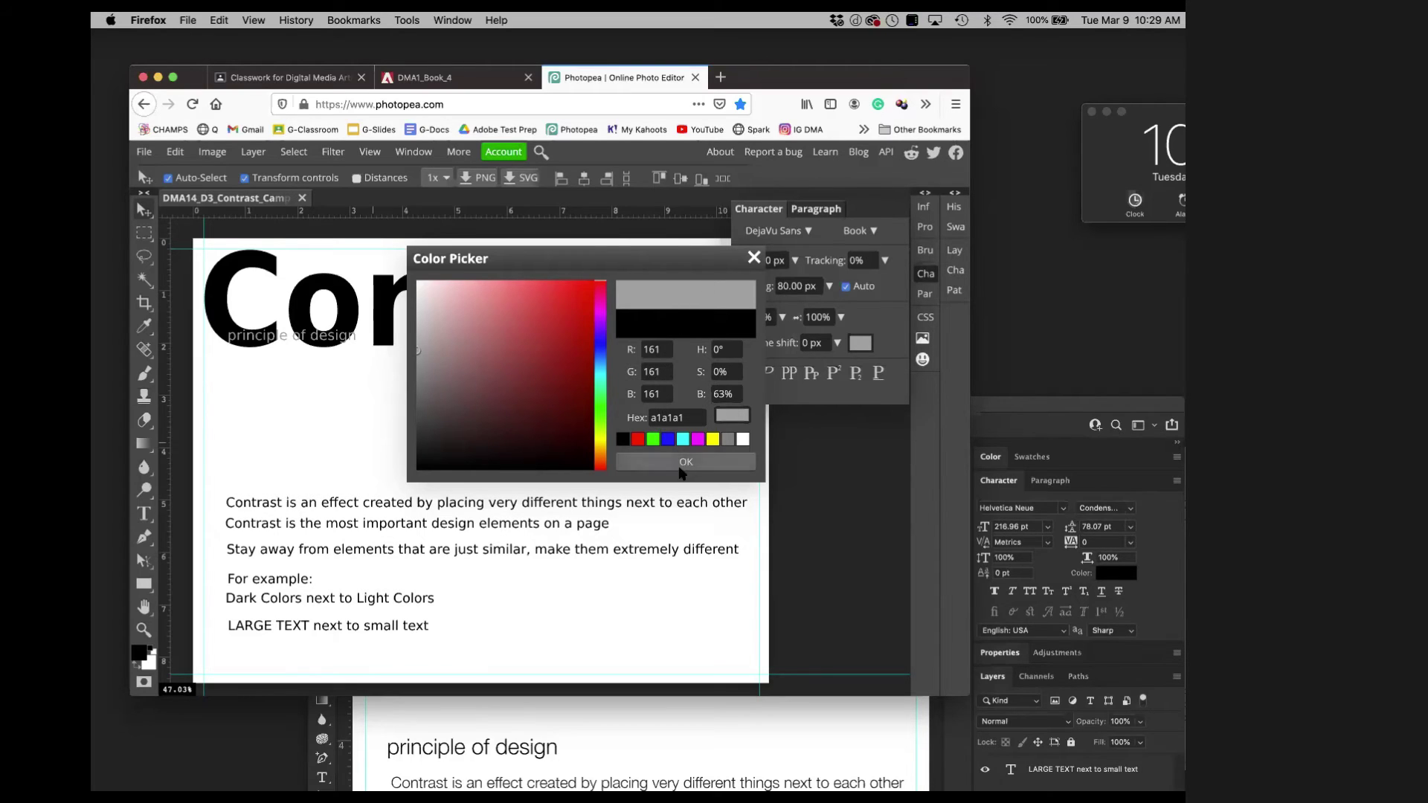
click(679, 462)
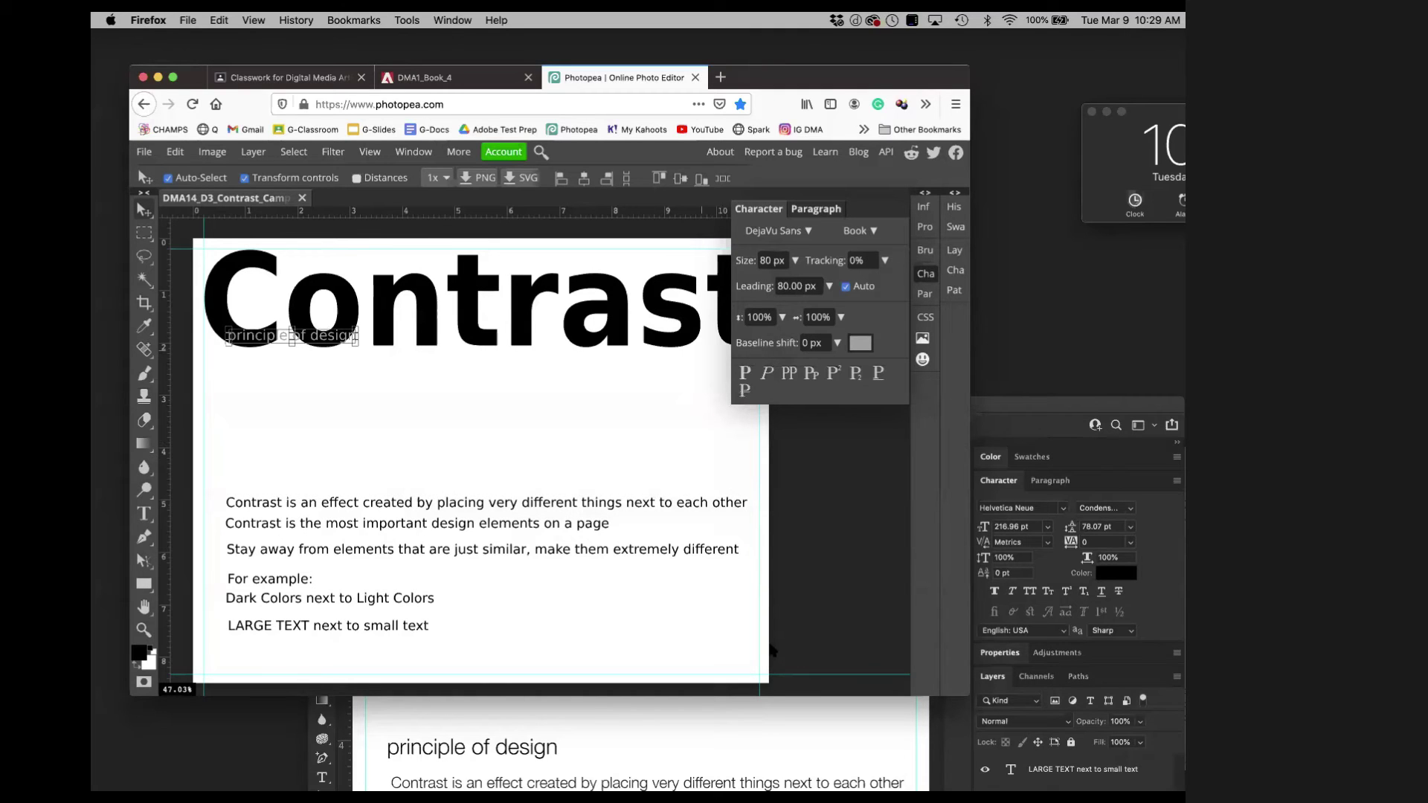
Switch to Photoshop, move "principle of design" over the lower part of the heading, and change its text color to gray.
drag(1030, 406, 874, 143)
drag(310, 487, 330, 370)
click(970, 316)
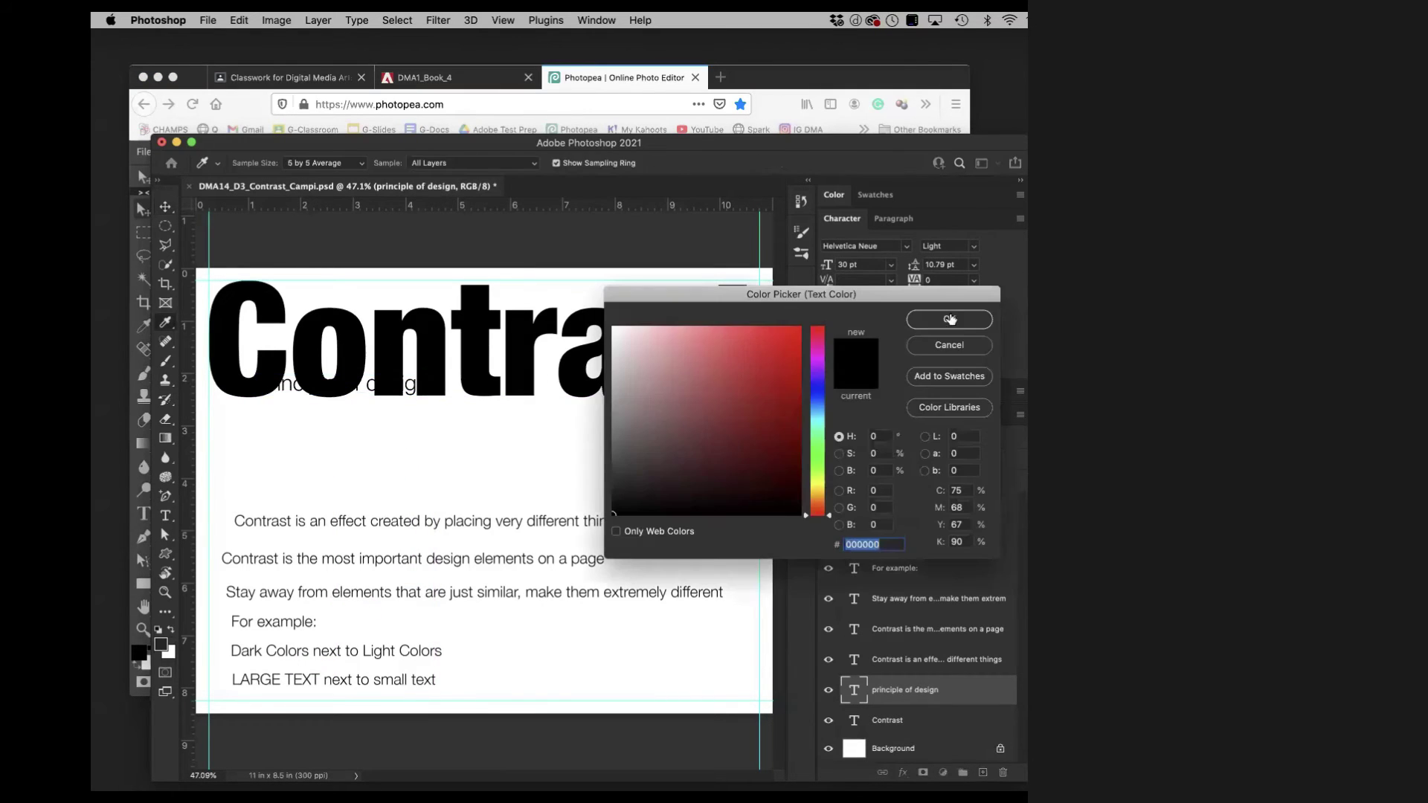
click(614, 408)
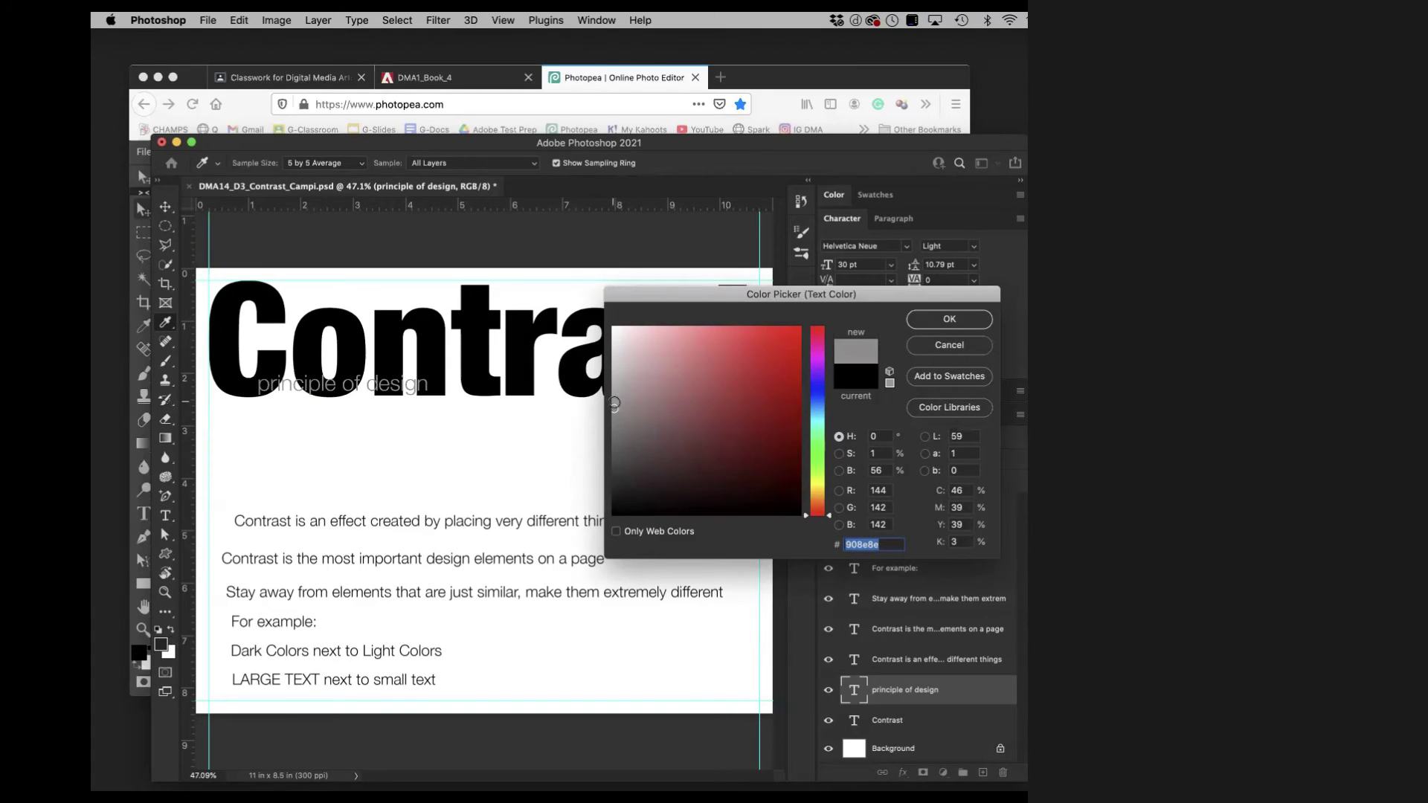
click(616, 403)
click(960, 324)
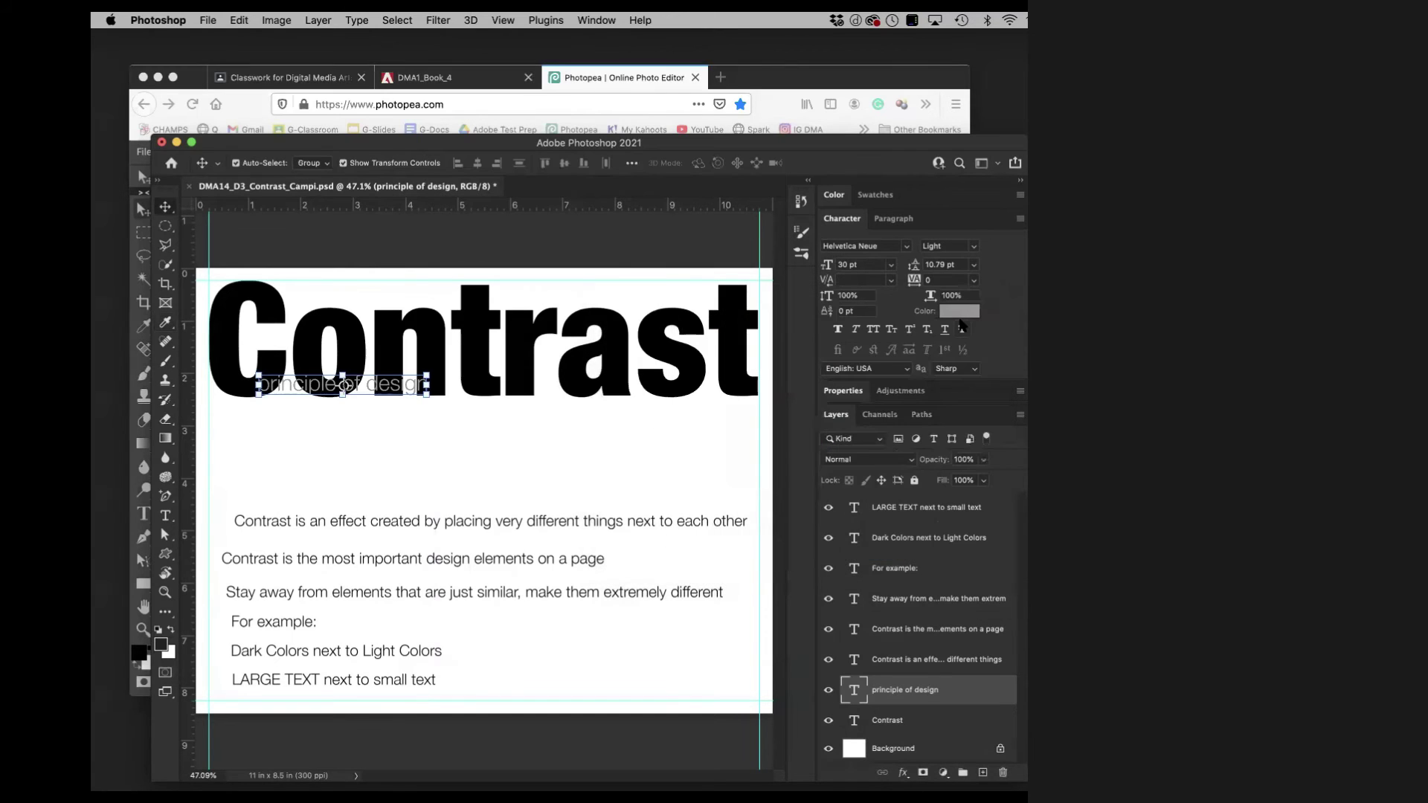
Check the example in DMA1_Book_4, and in Photoshop rotate "principle of design" to -90° and place it over the C's vertical stroke.
drag(344, 151, 594, 243)
click(426, 78)
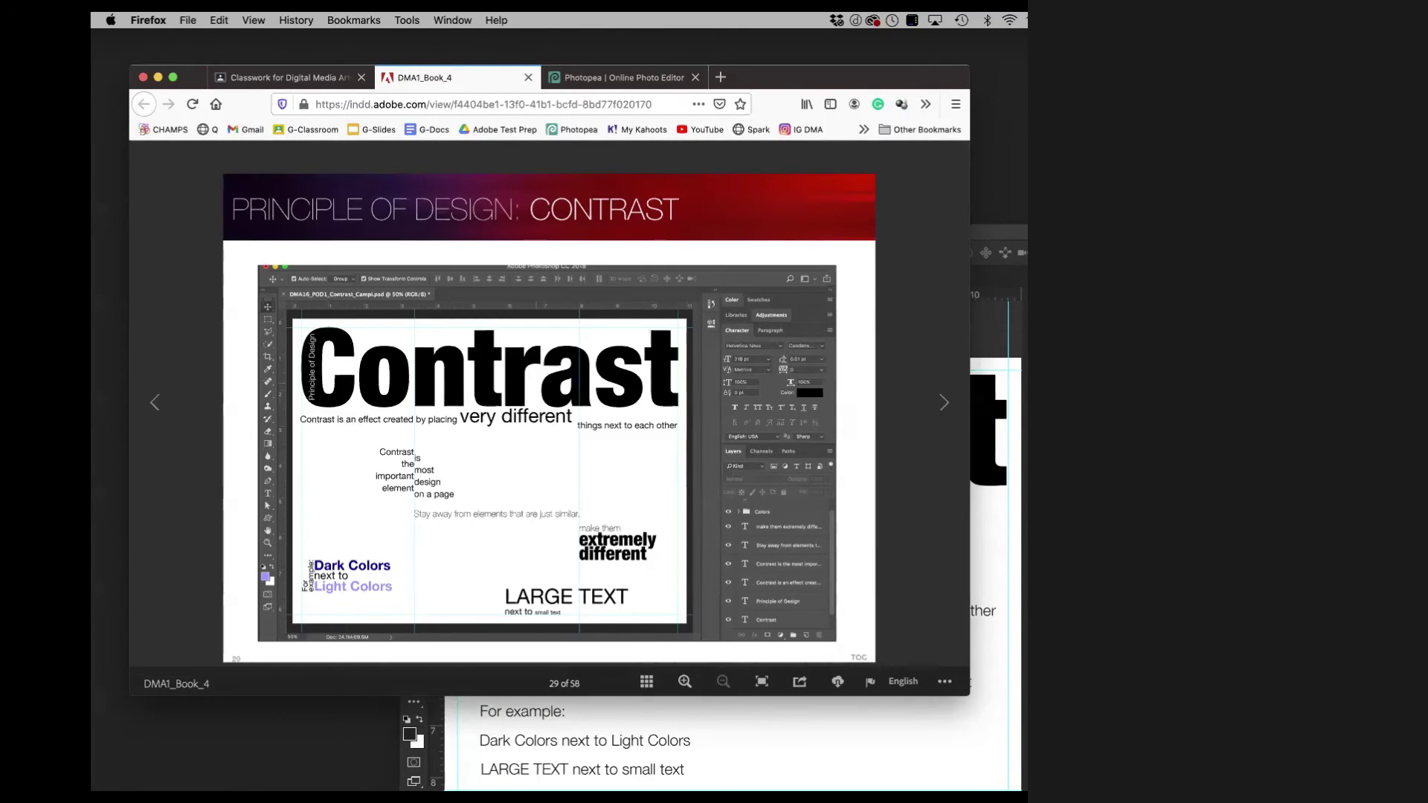
click(1016, 280)
drag(1022, 232, 767, 149)
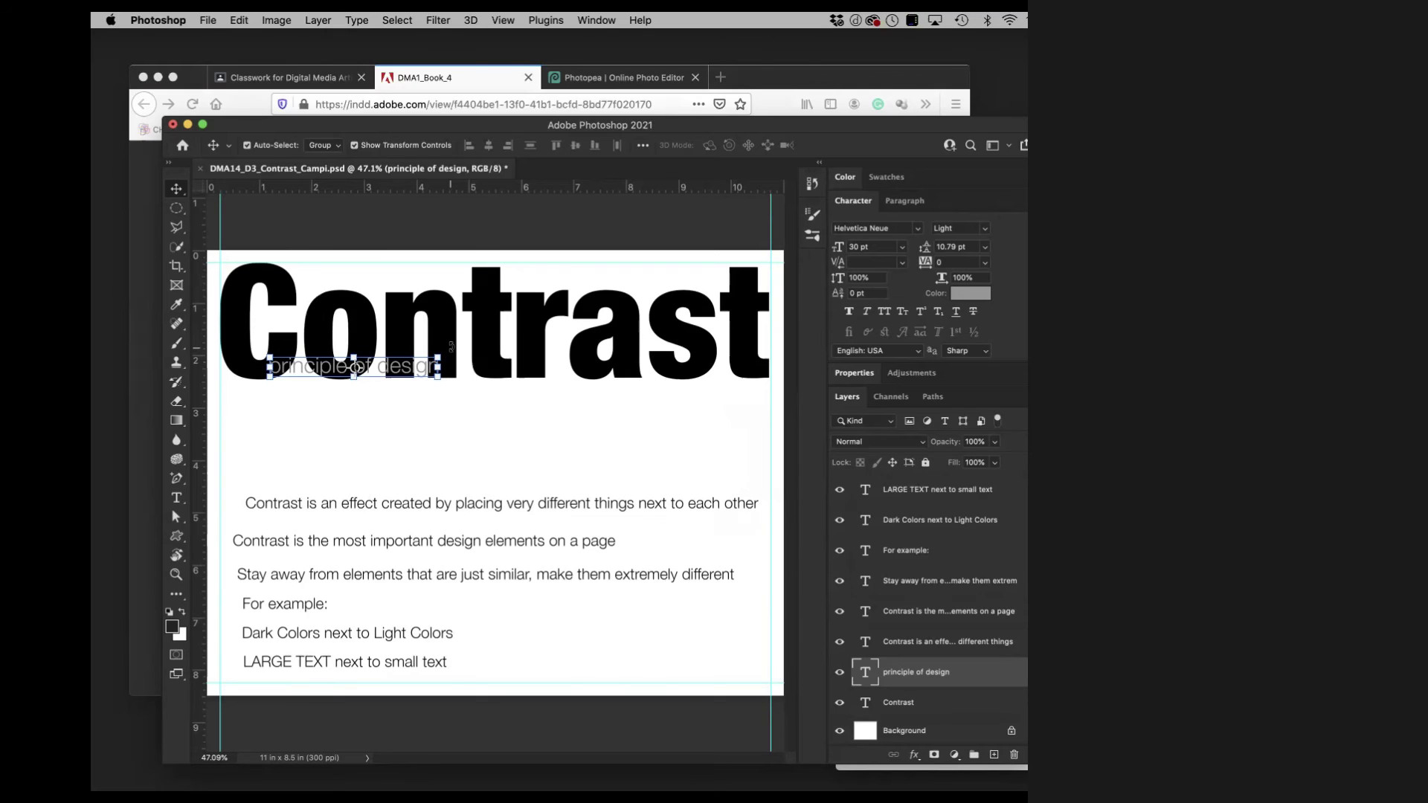
drag(451, 346, 327, 256)
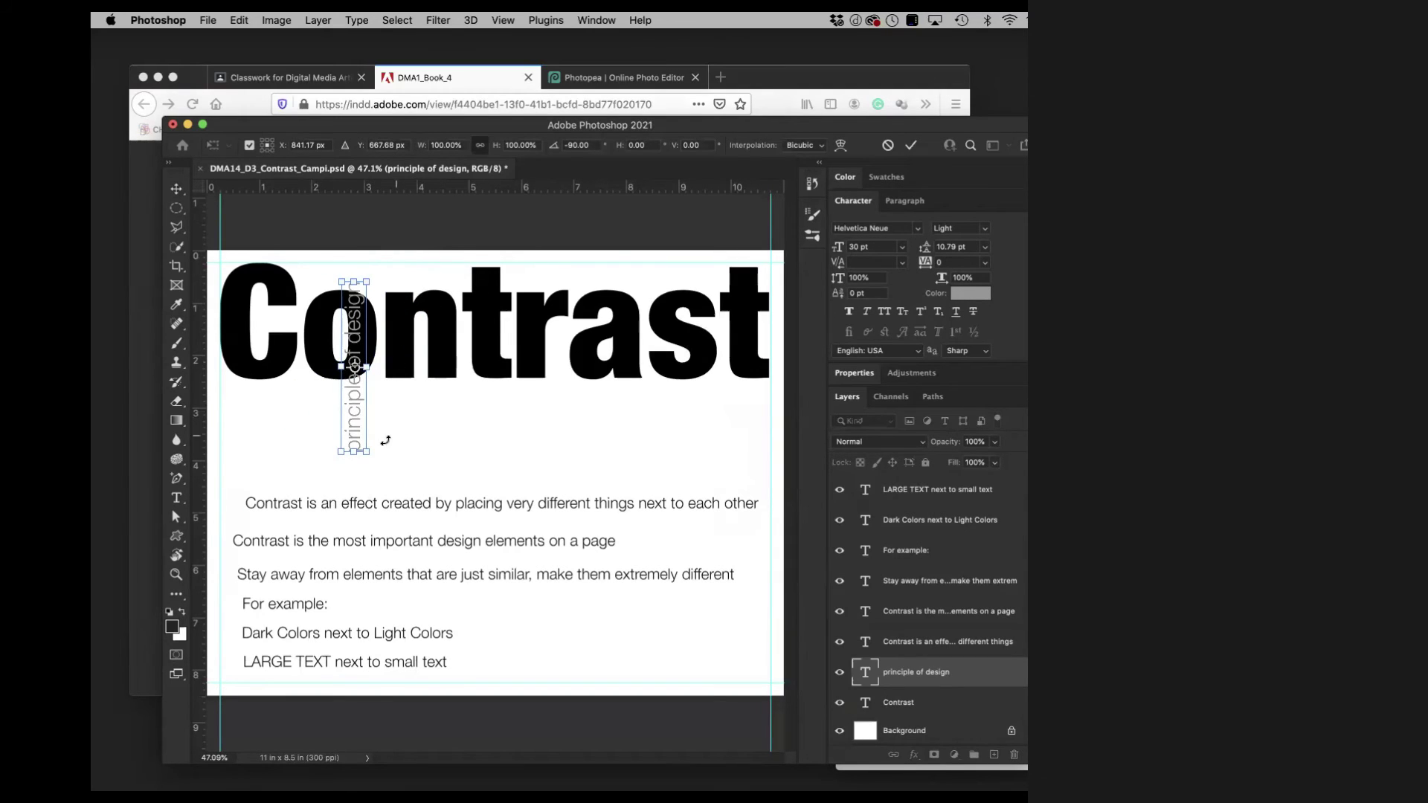
drag(349, 425, 238, 417)
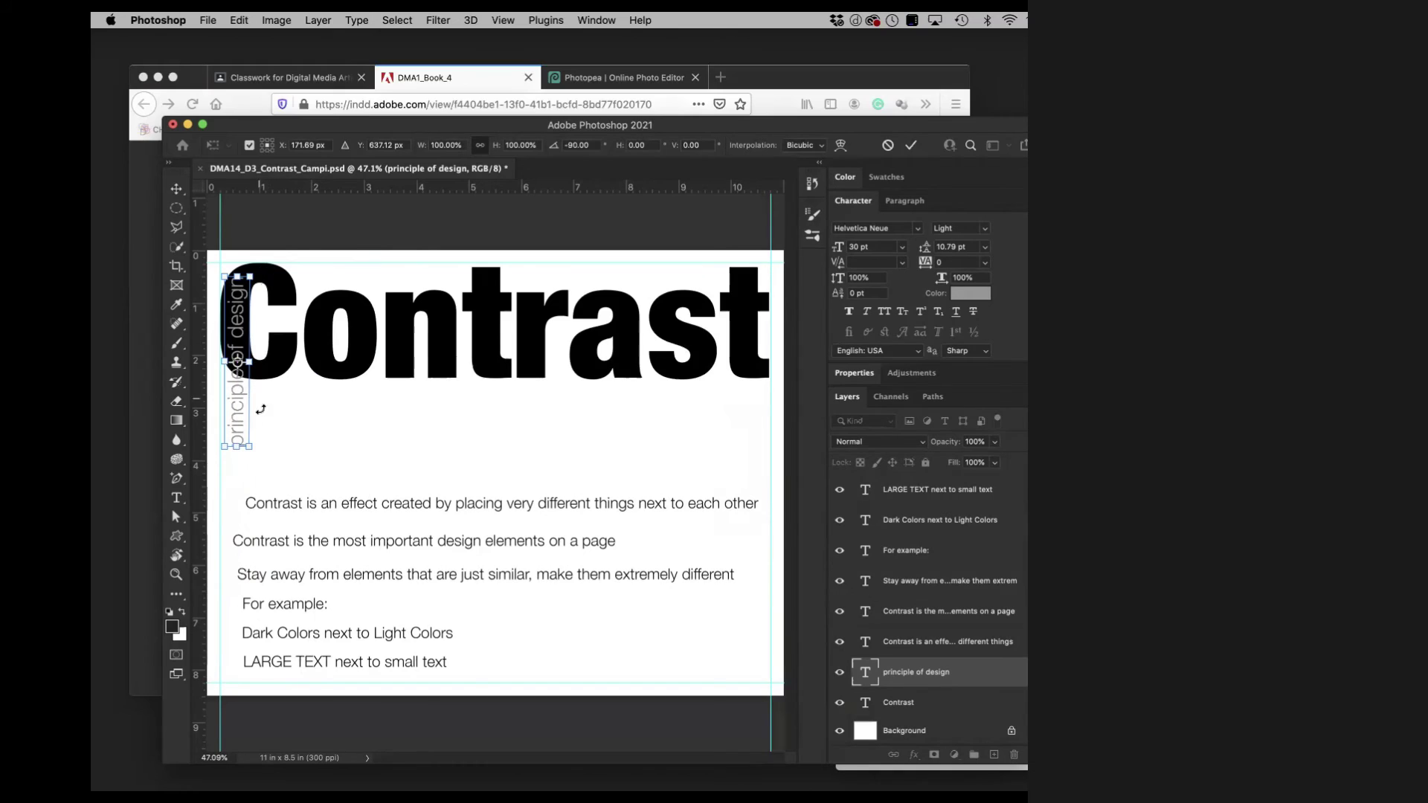
drag(241, 412, 236, 410)
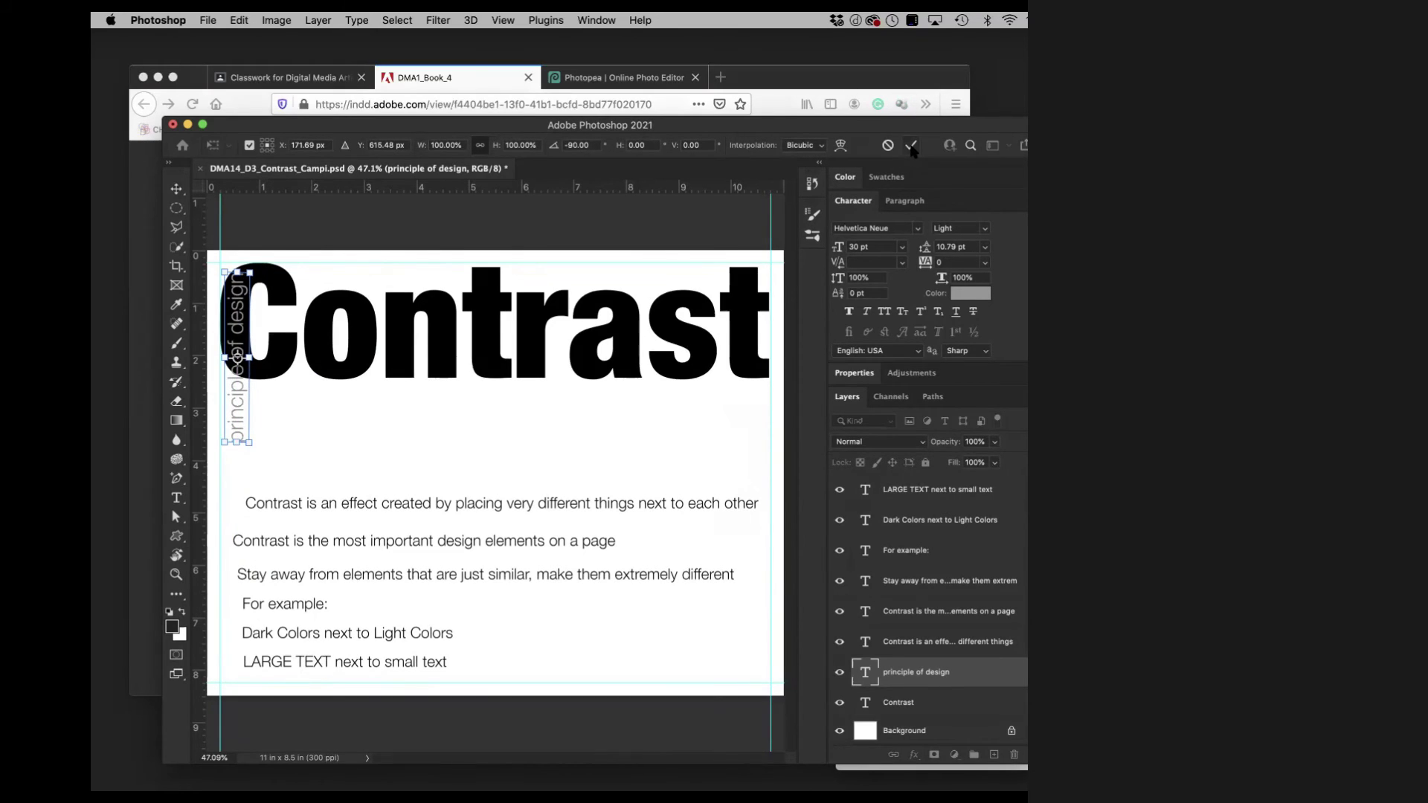
click(912, 147)
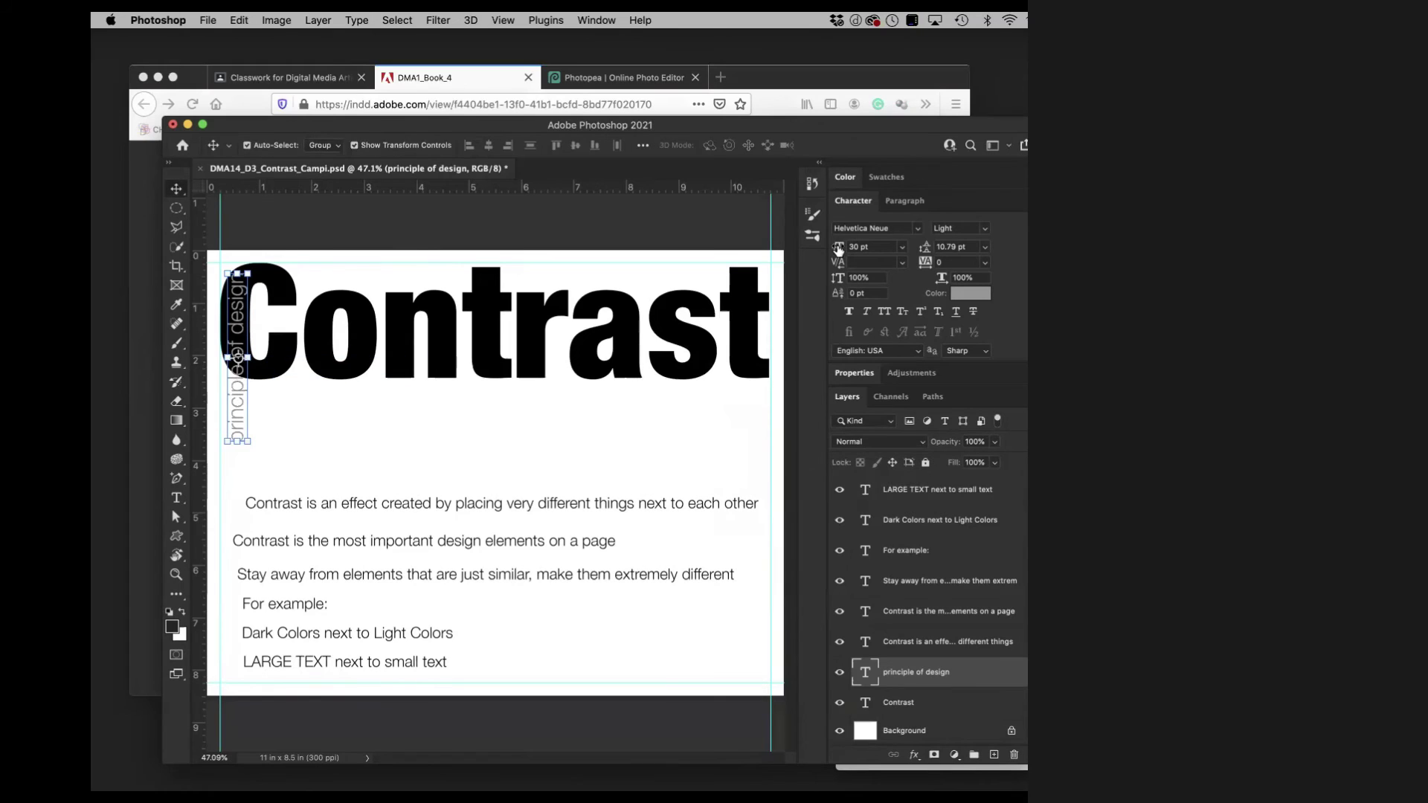
Reduce "principle of design" to 17 pt and reposition it to fit inside the vertical stroke of the C.
drag(838, 247, 828, 253)
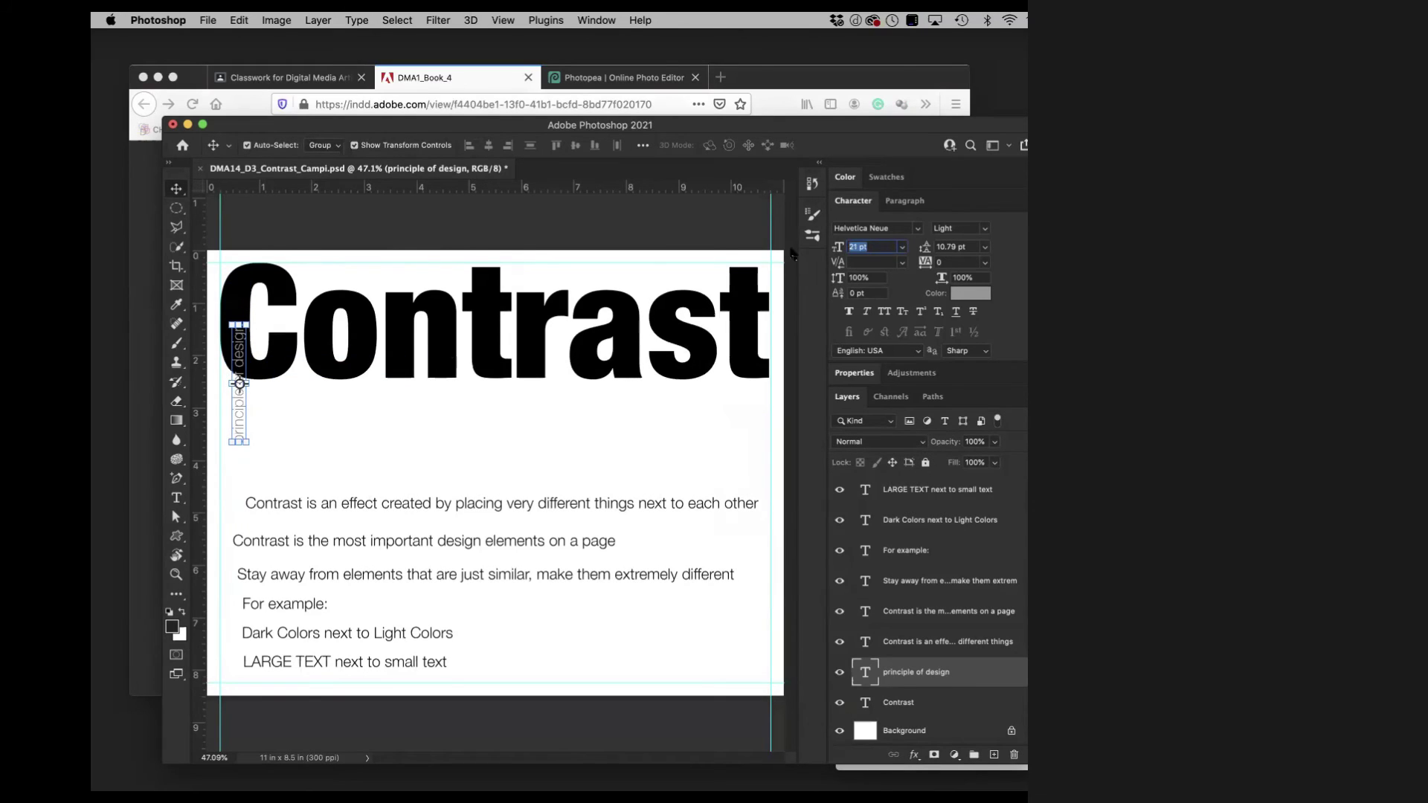
drag(236, 415, 238, 370)
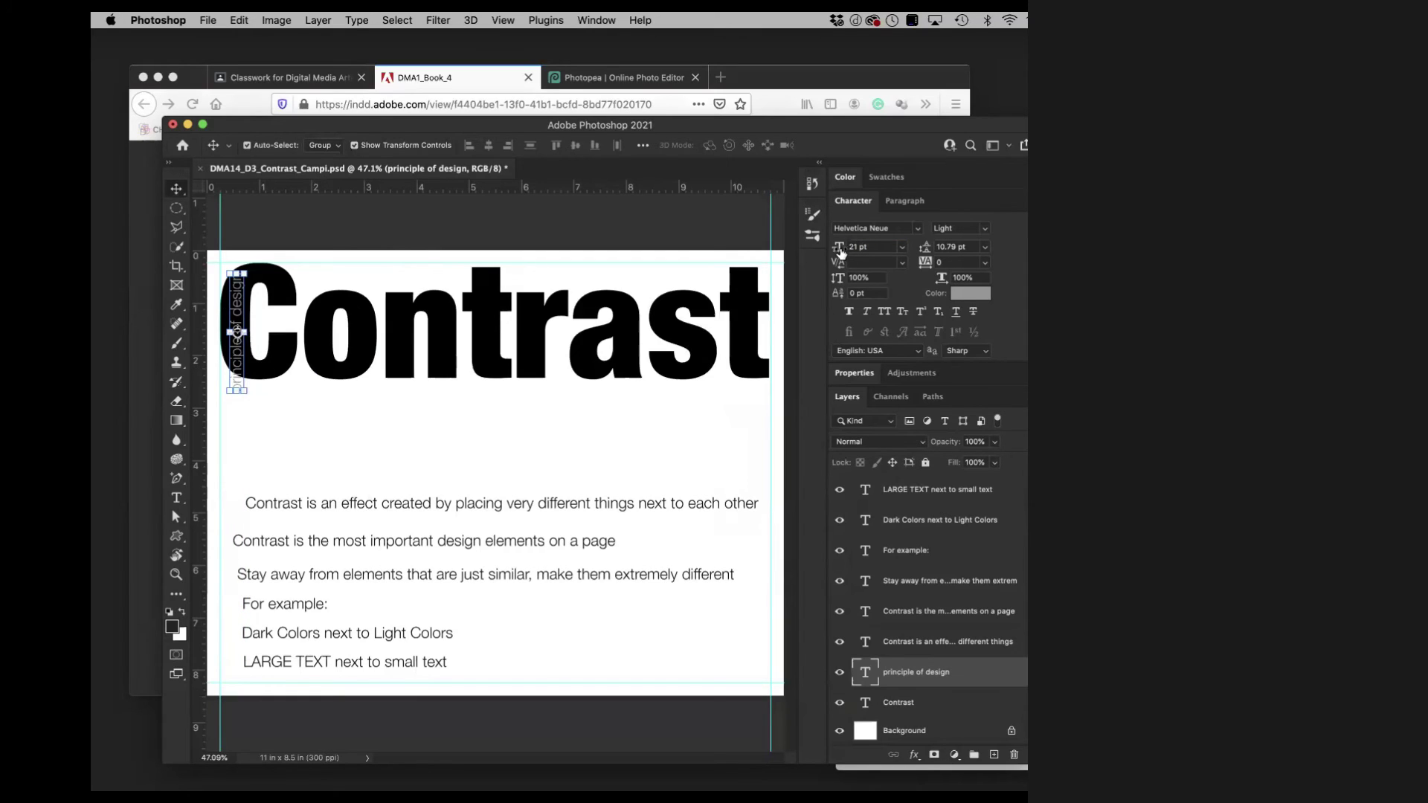
drag(843, 251, 840, 252)
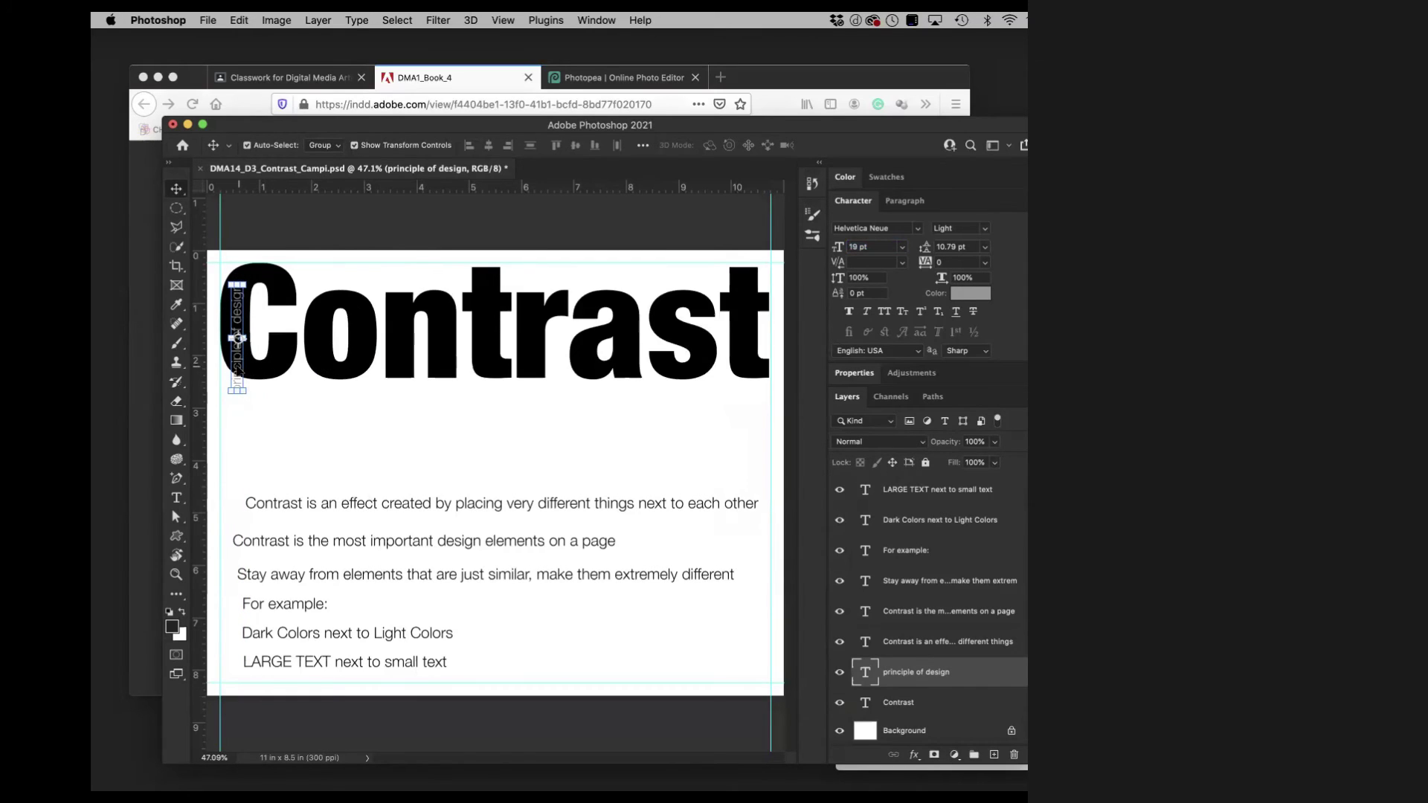
drag(239, 370, 239, 357)
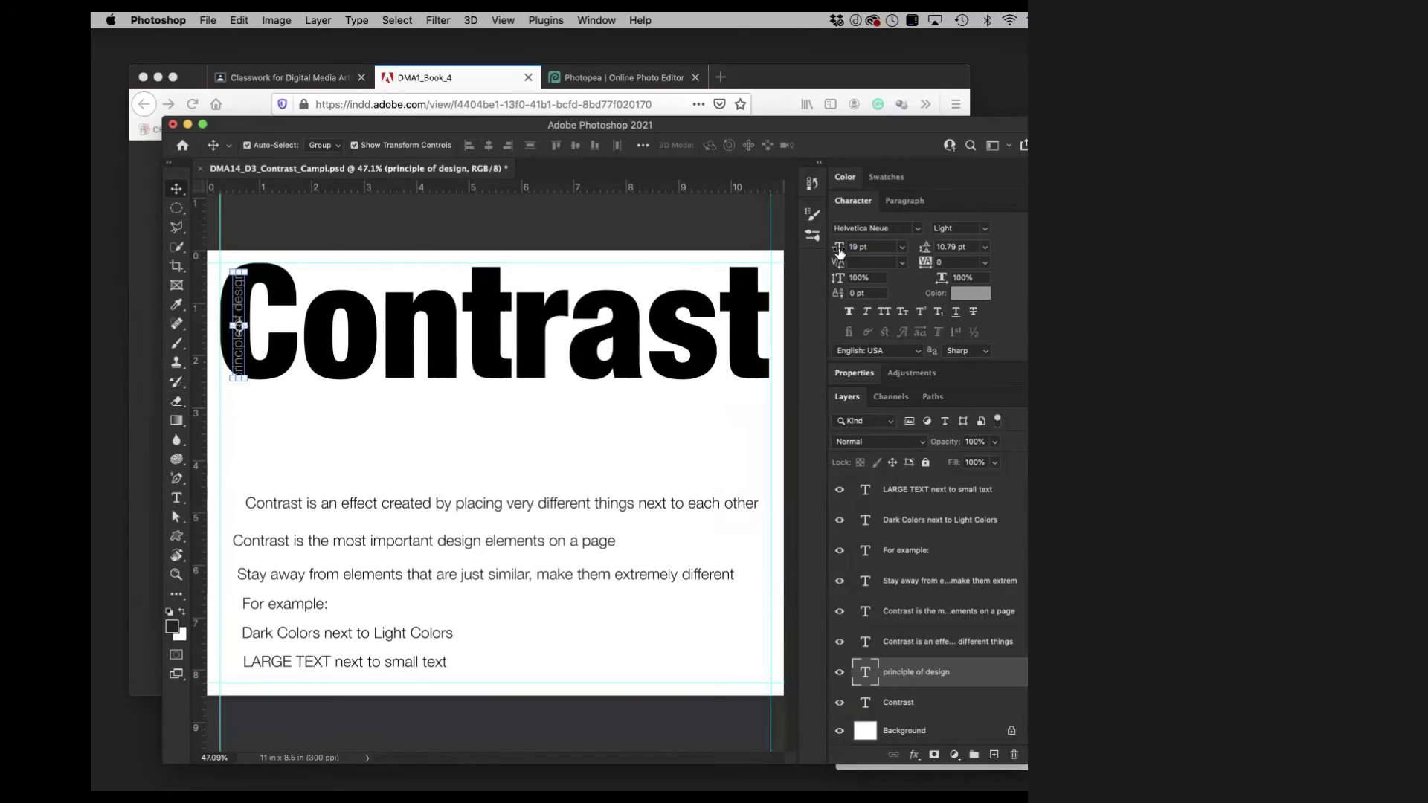
drag(841, 255, 836, 255)
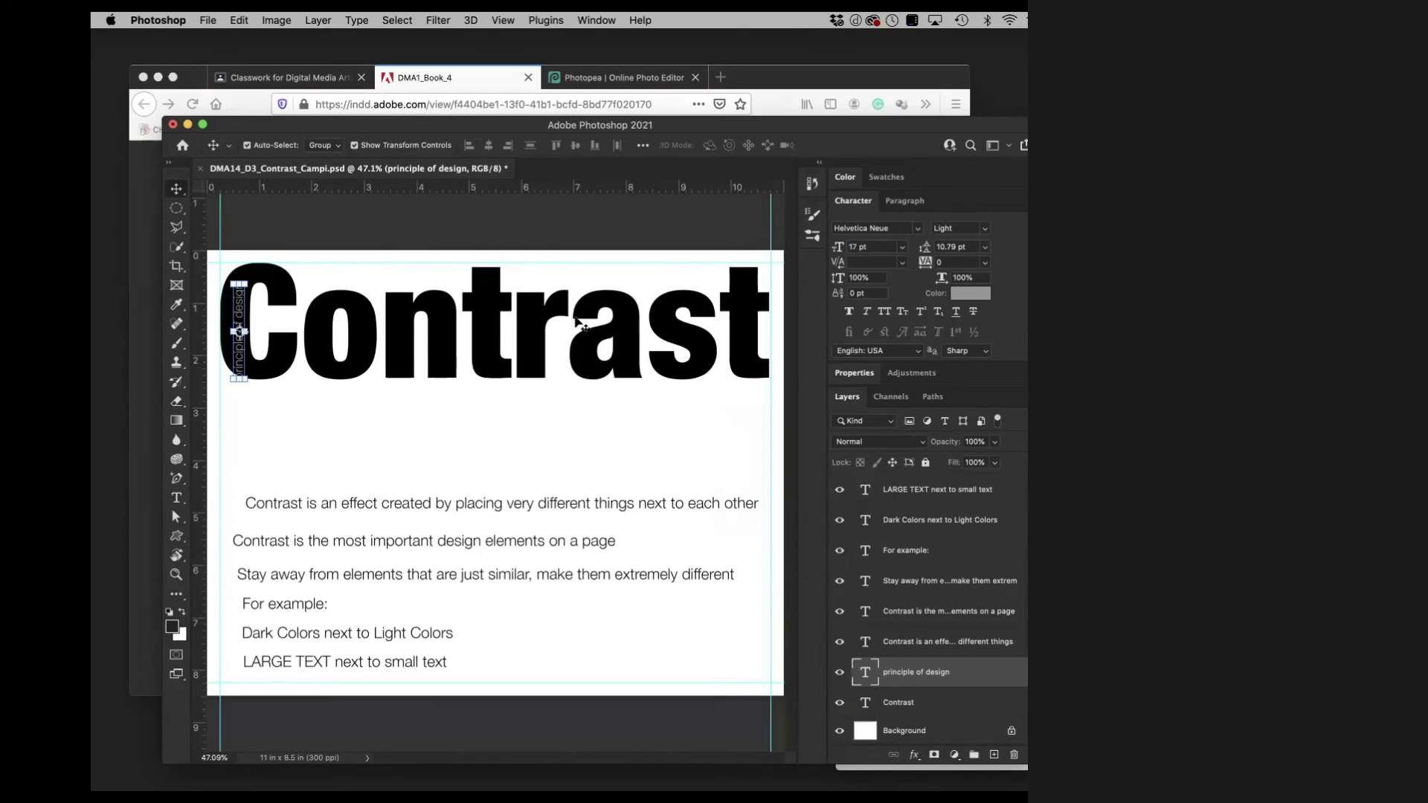
drag(248, 348, 240, 356)
click(317, 430)
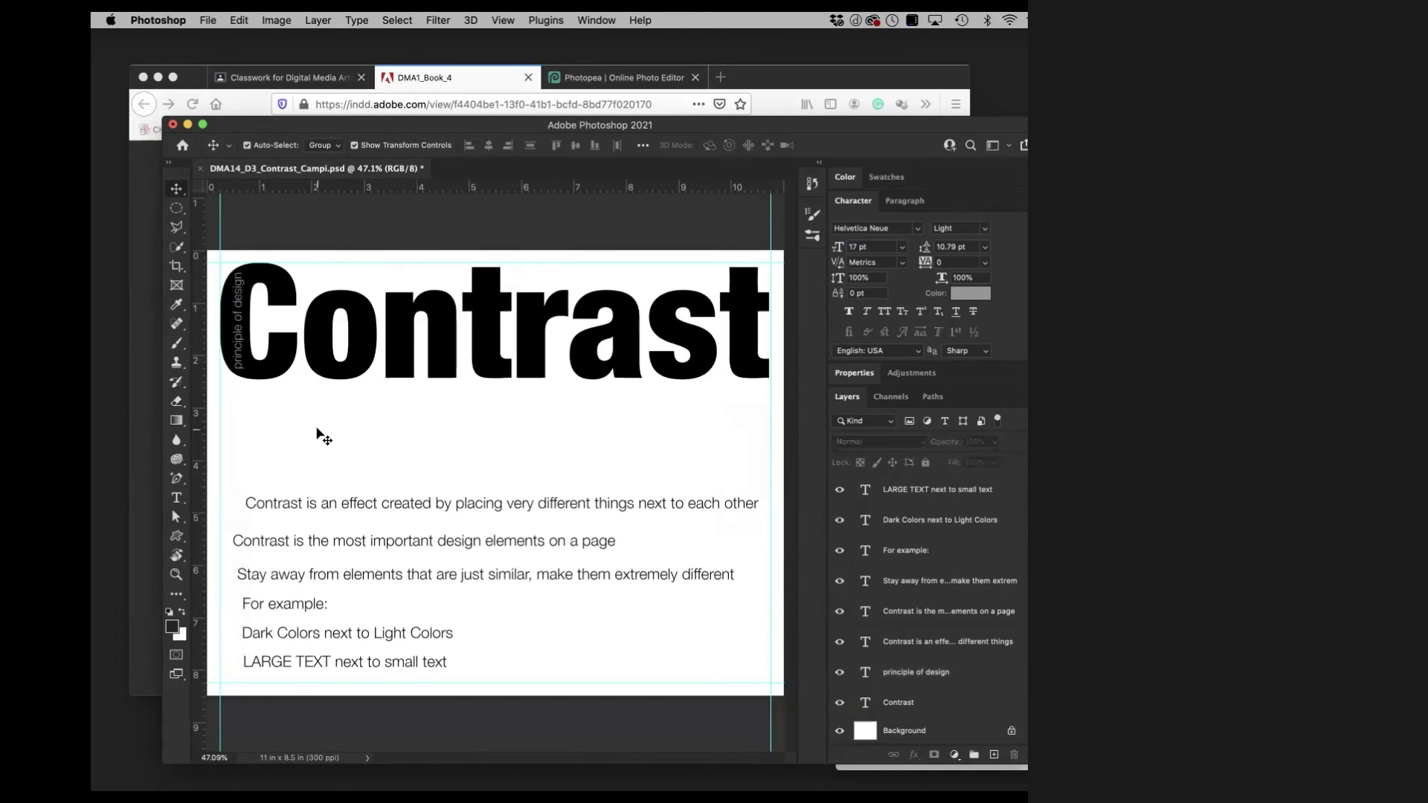
click(238, 358)
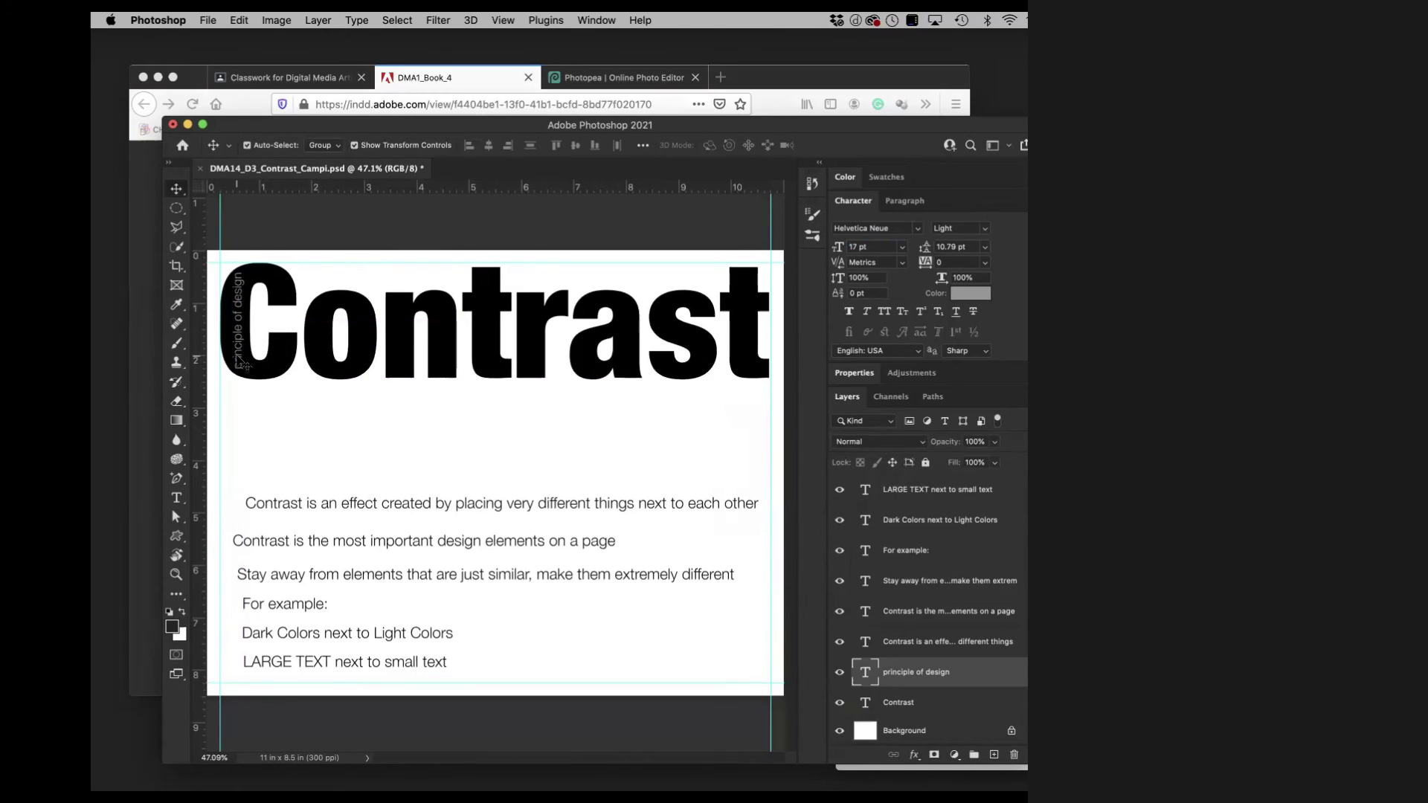
click(239, 361)
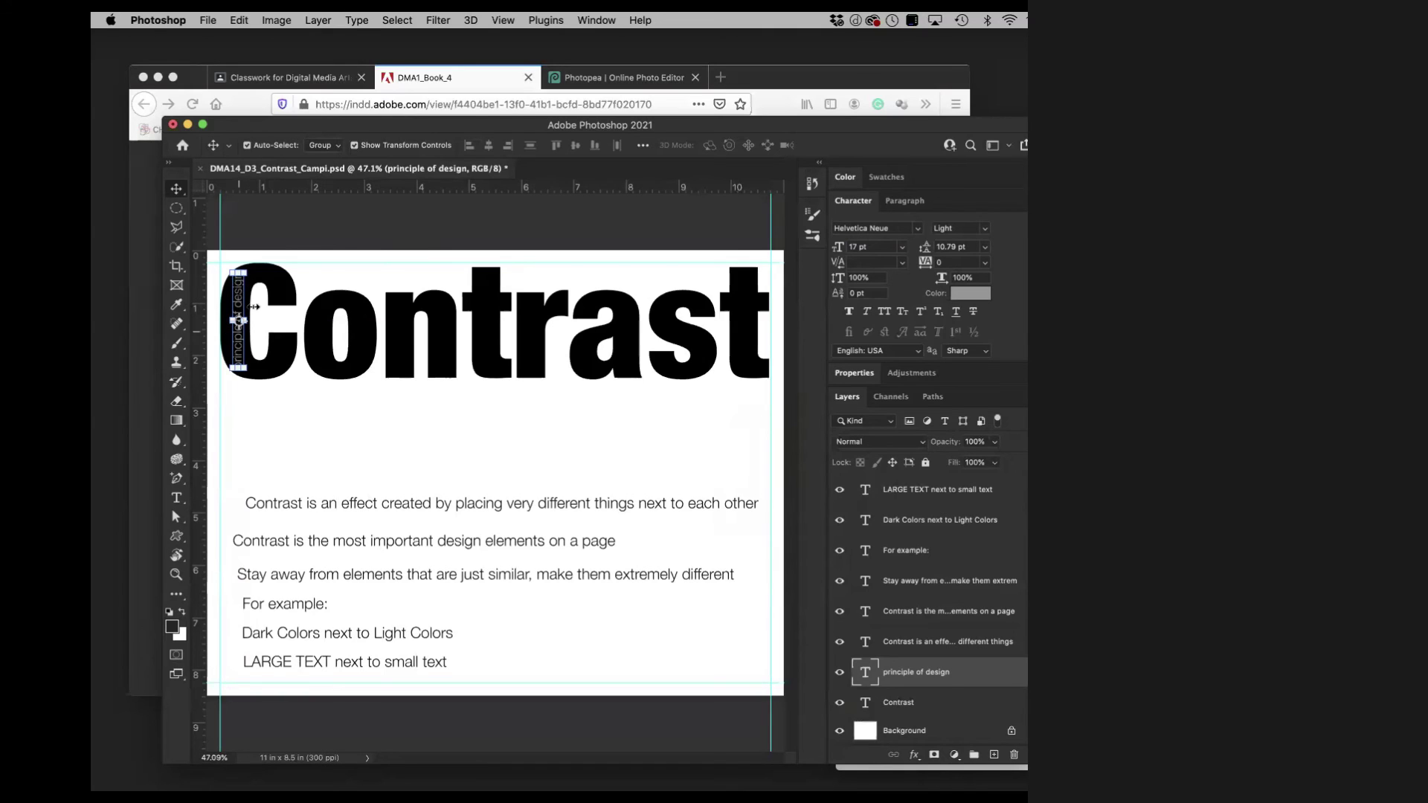
Set the text color of "principle of design" to the lighter gray RGB 200, 200, 200.
click(971, 293)
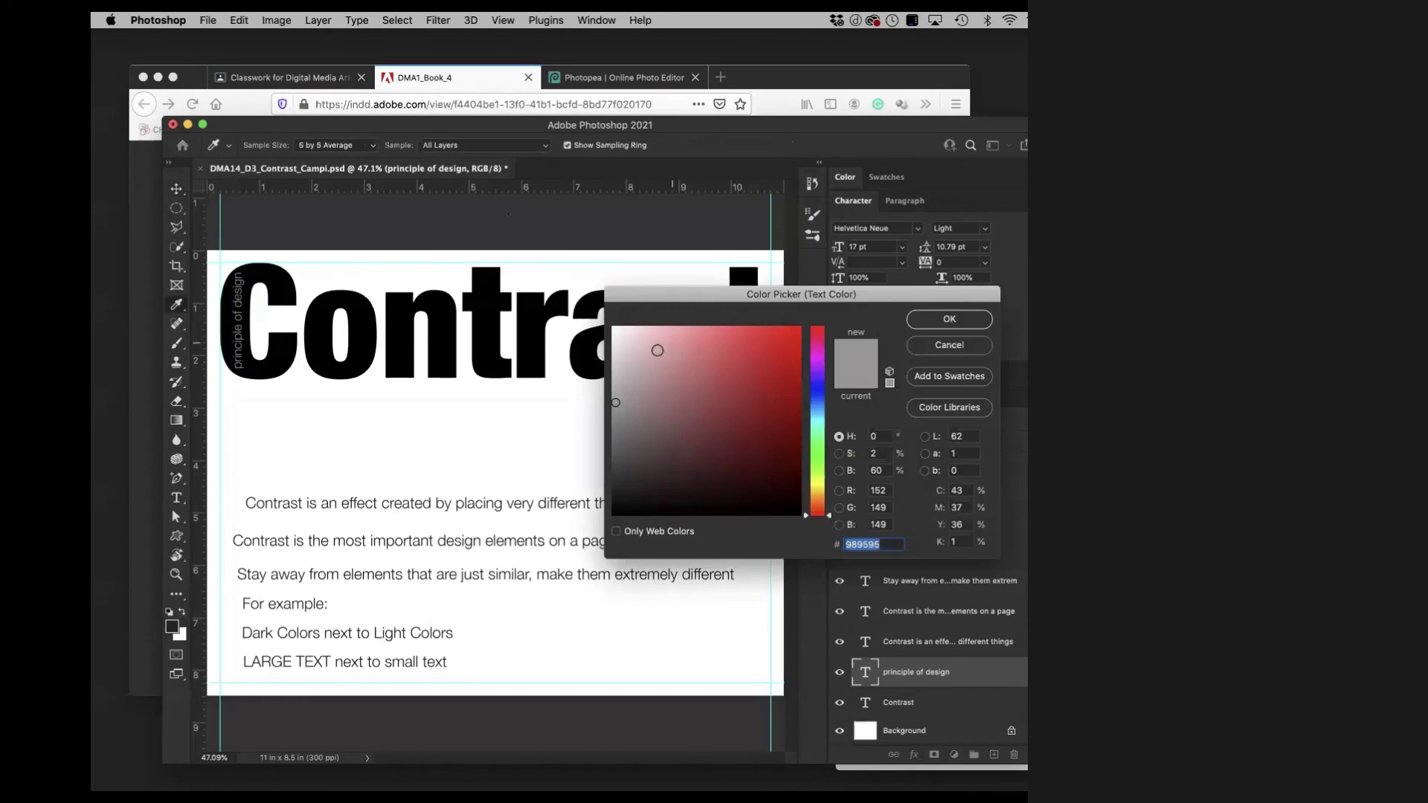
drag(616, 382, 616, 370)
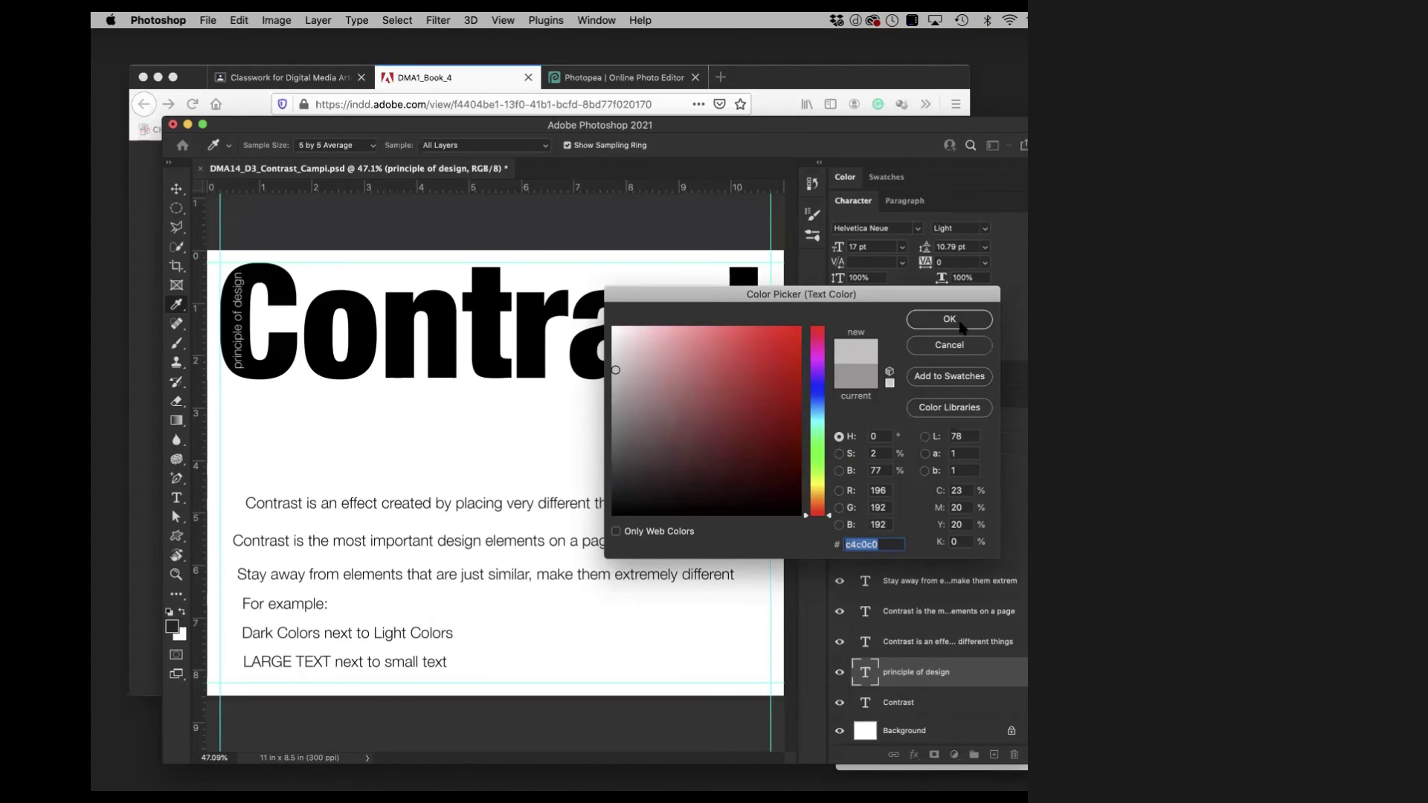
click(879, 491)
text(200)
key(Tab)
text(2)
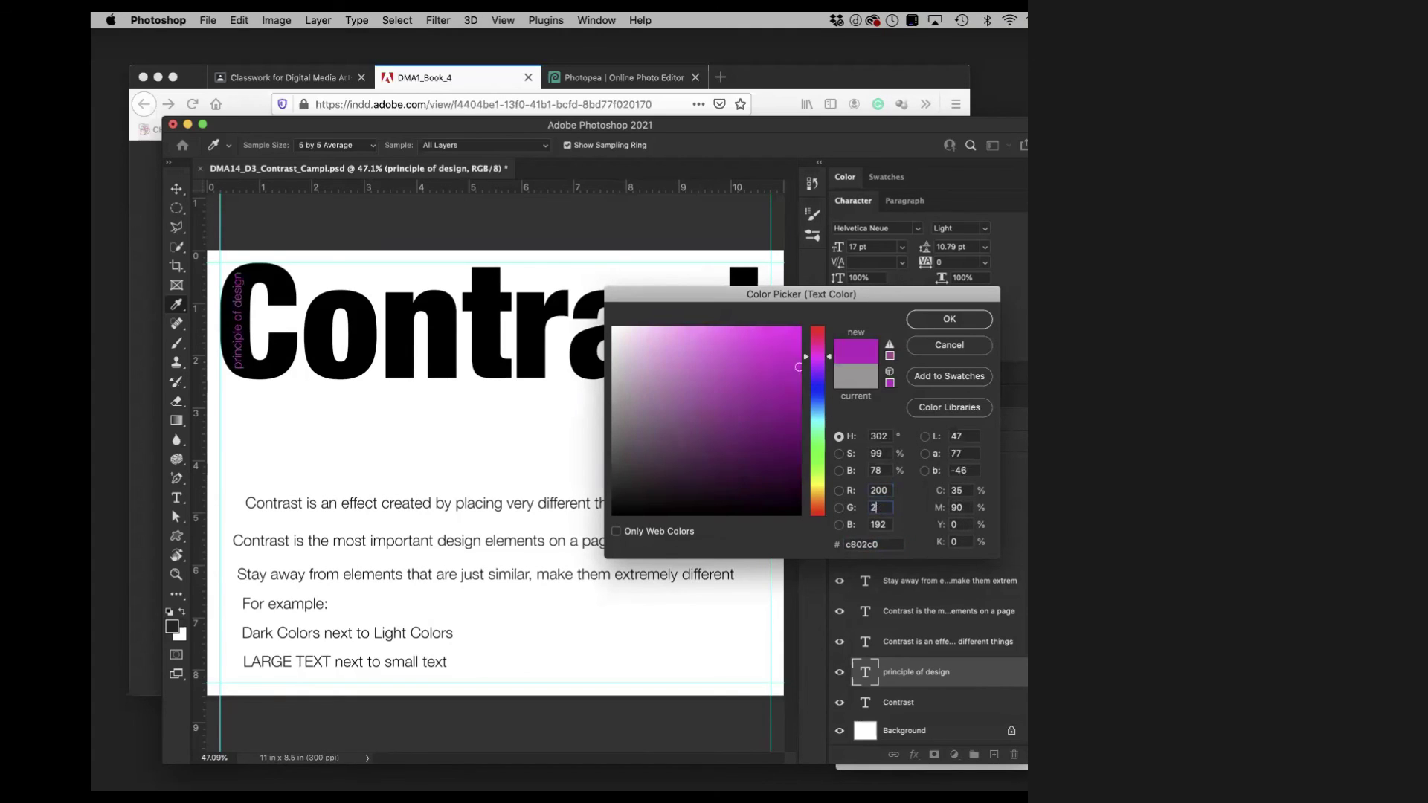
text(00)
key(Tab)
text(200)
key(Tab)
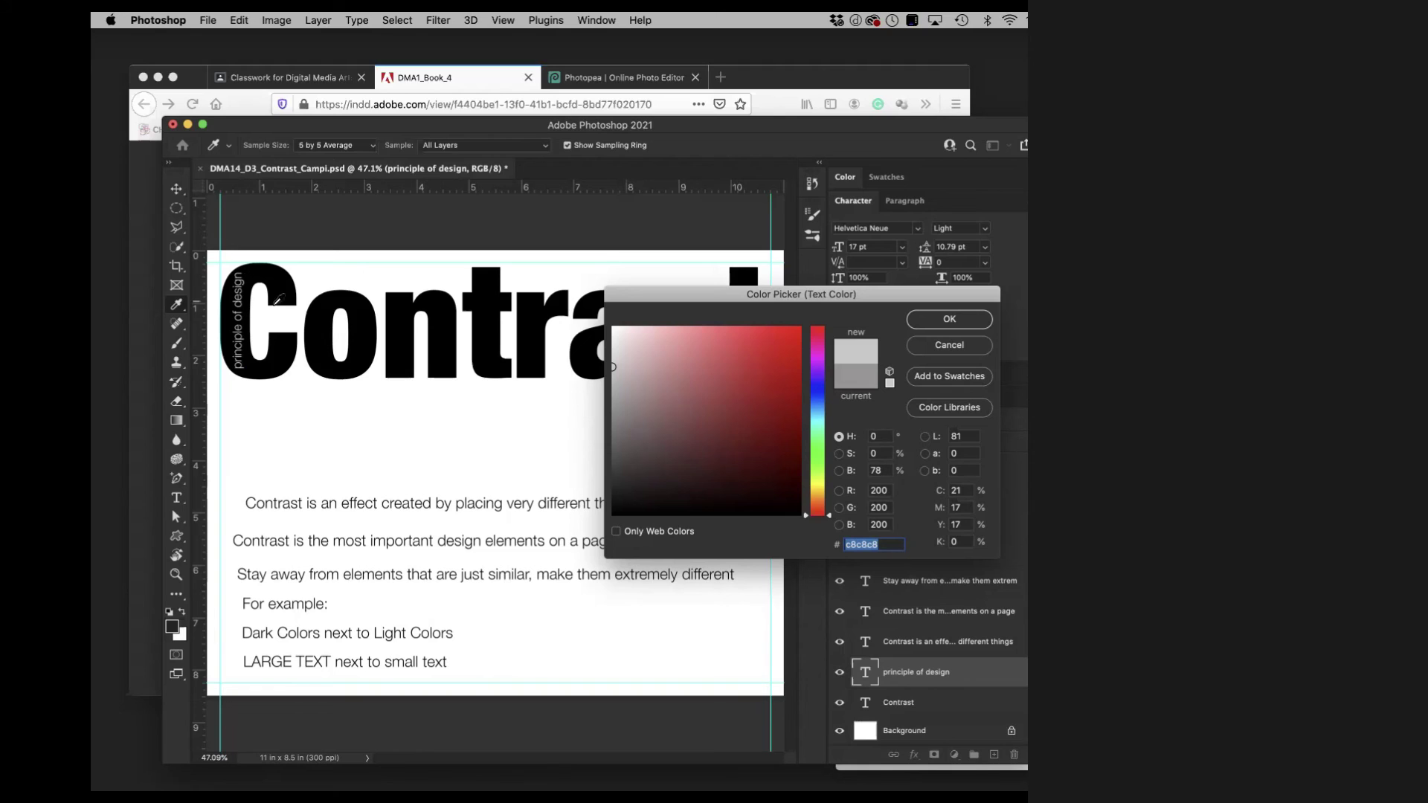
click(950, 320)
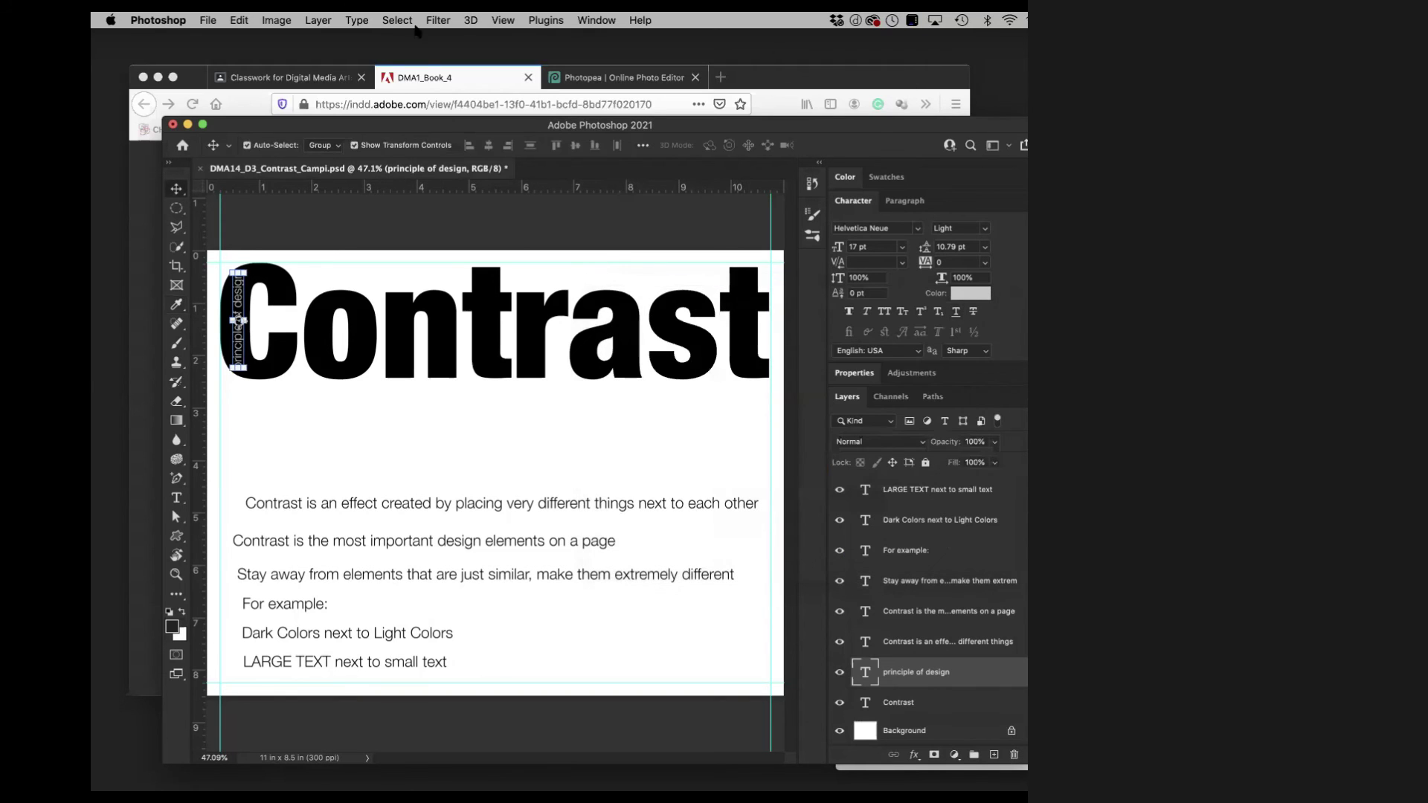
Switch to Photopea, rotate "principle of design" to -90°, and scale it to 56% to fit inside the C's vertical stroke.
click(617, 79)
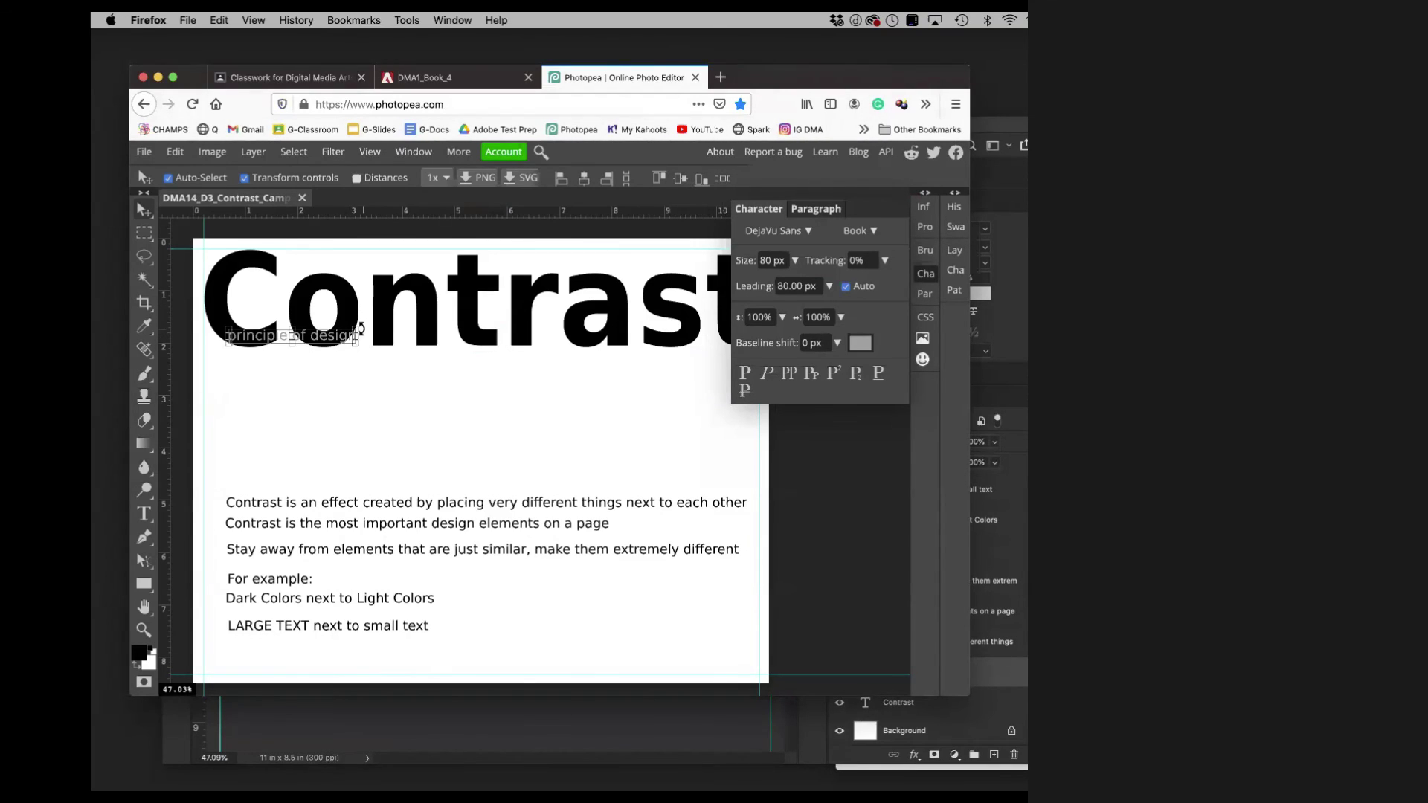
drag(360, 328, 280, 273)
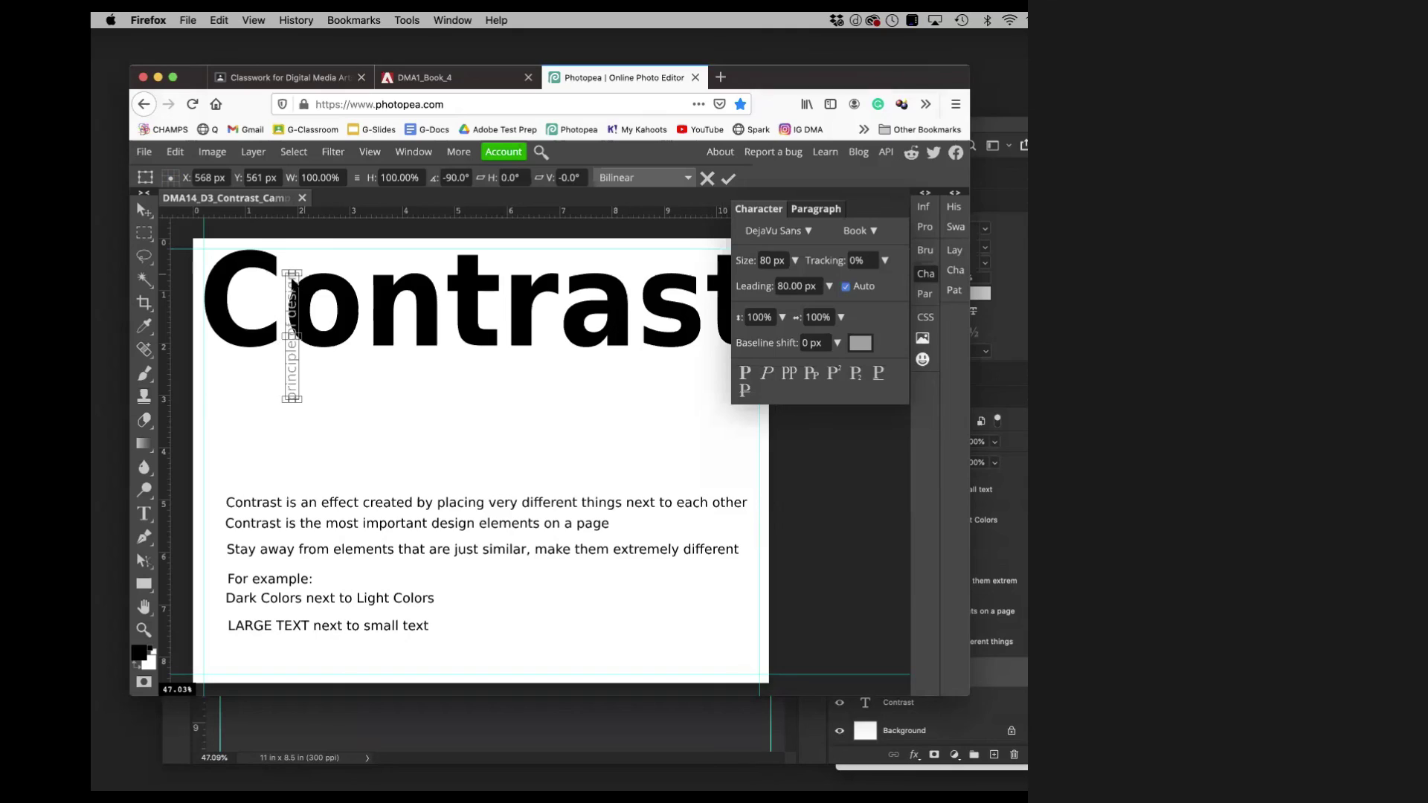
drag(292, 287, 225, 294)
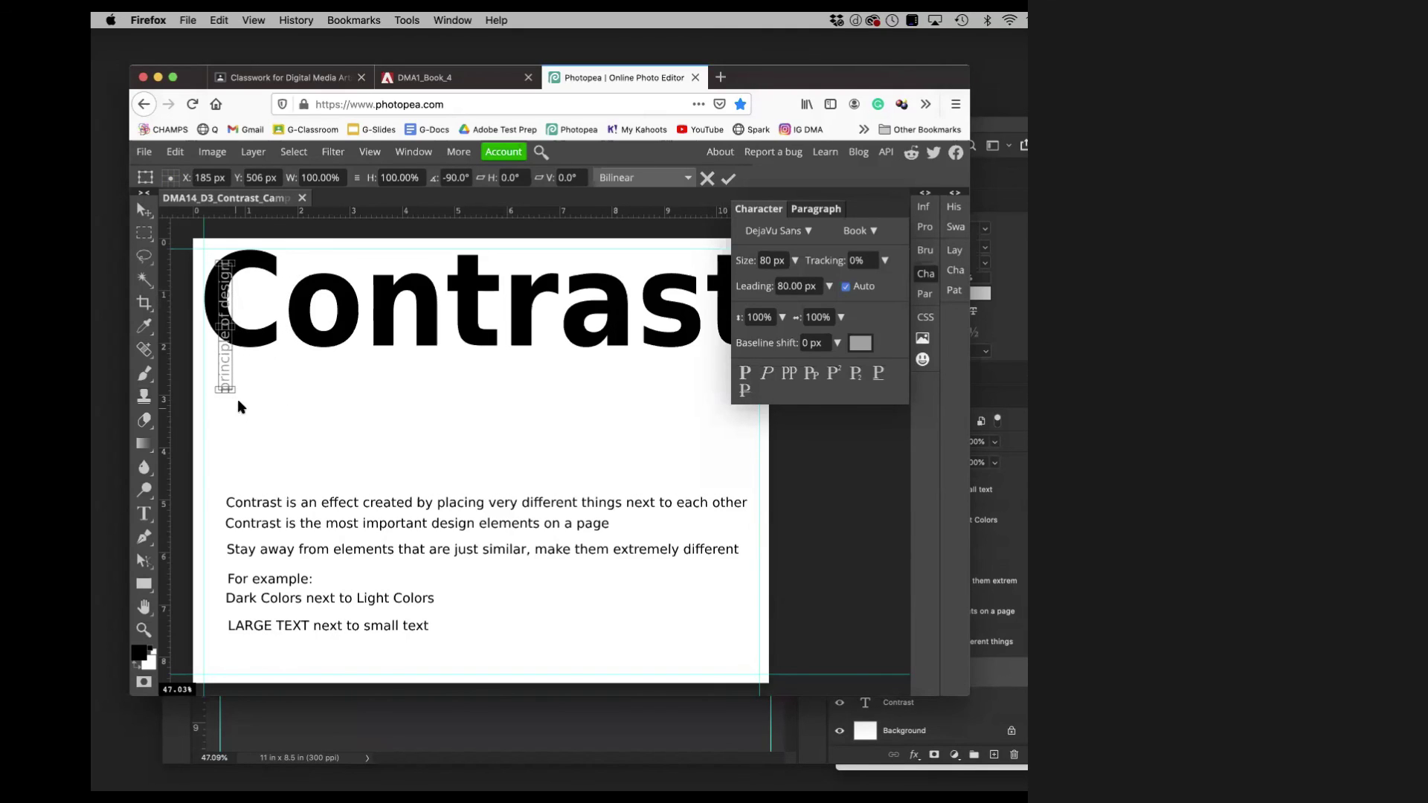
drag(231, 388, 220, 333)
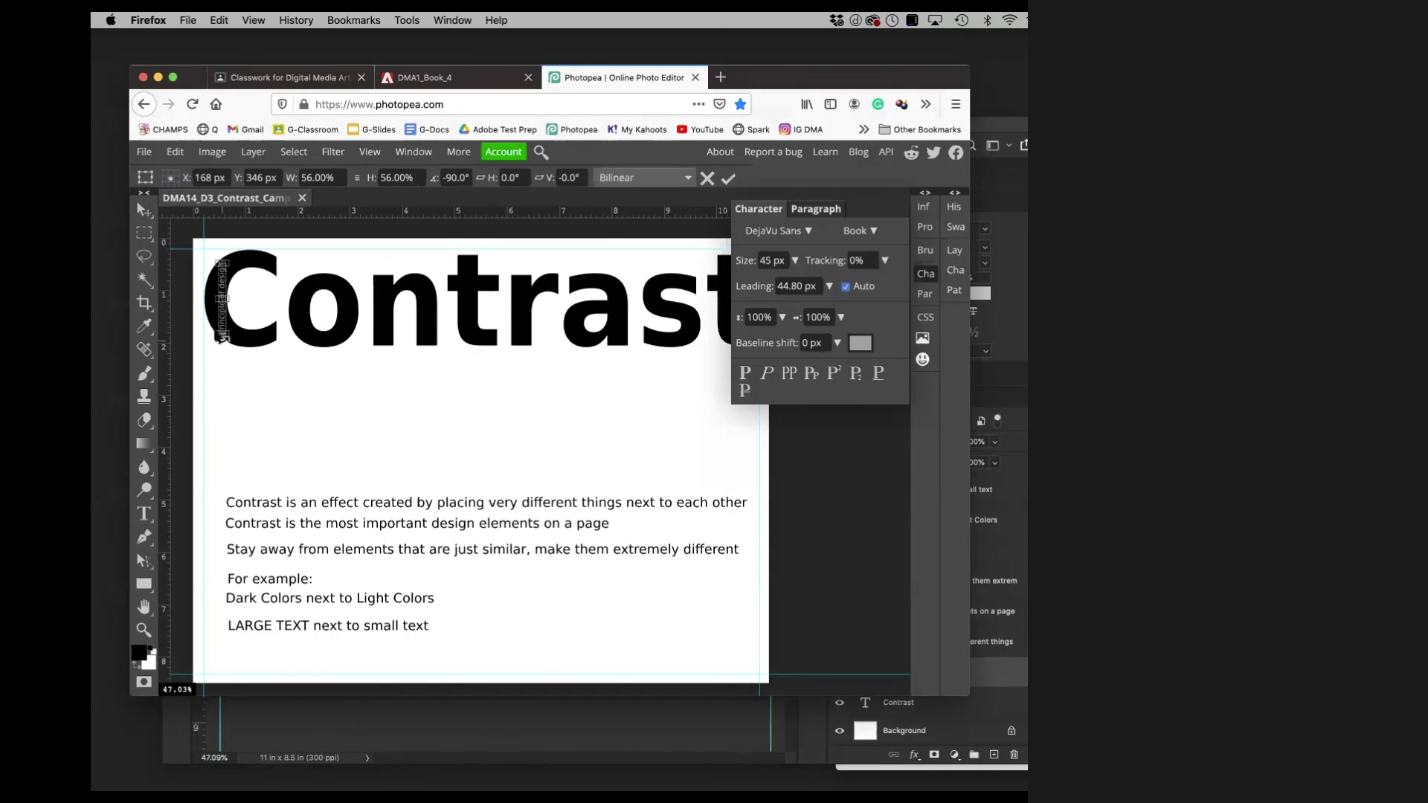
click(729, 178)
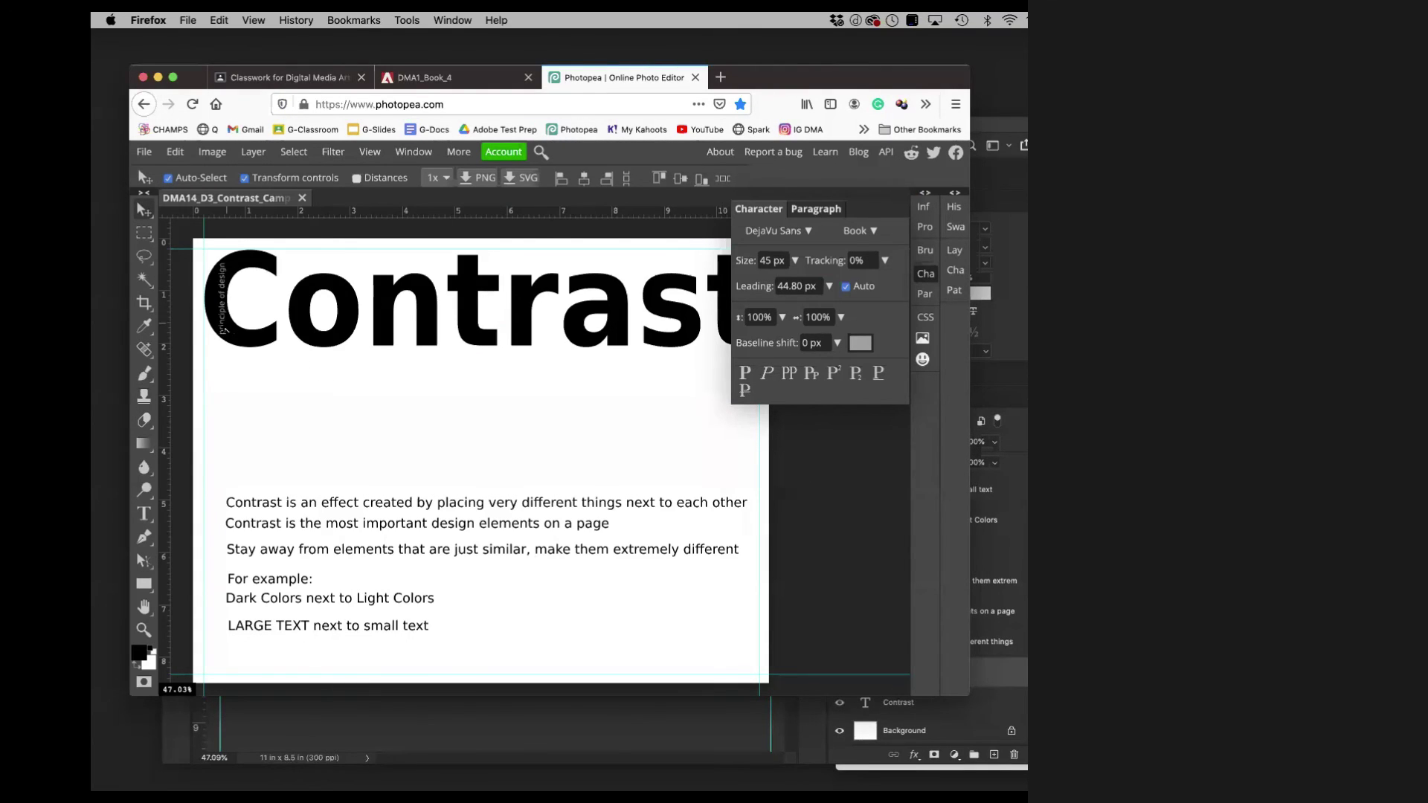
Set the text color of "principle of design" in Photopea to RGB 200, 200, 200 and collapse the character settings.
click(222, 320)
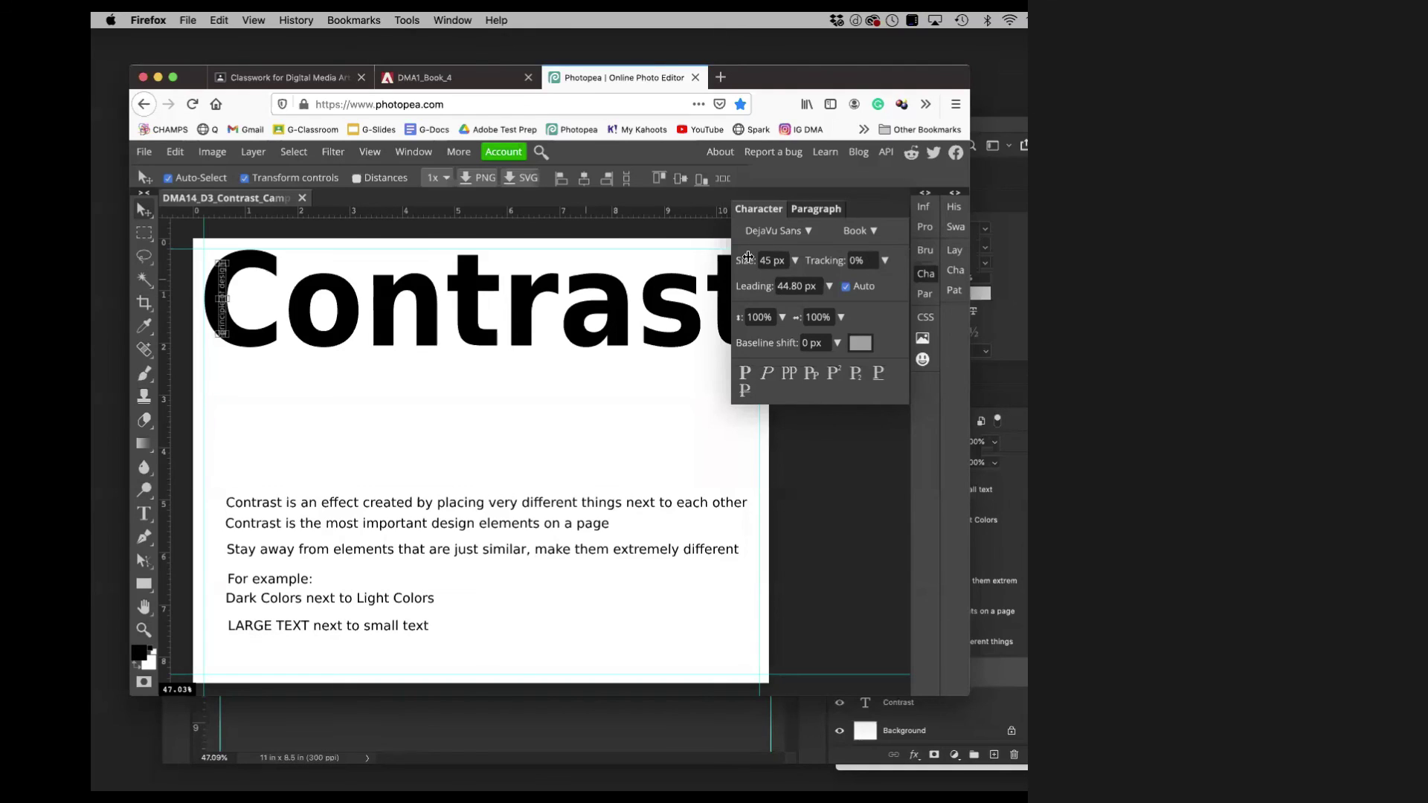
click(859, 346)
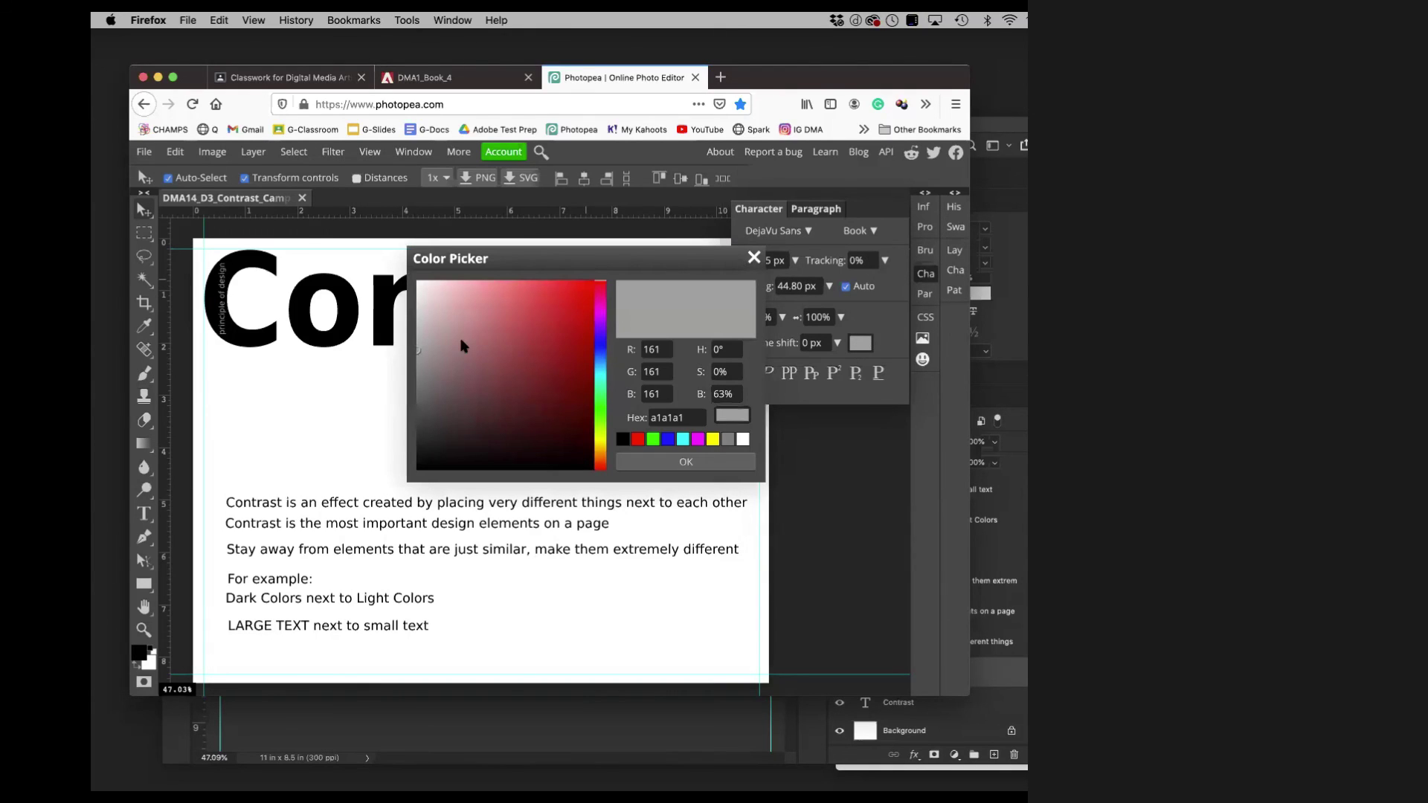
drag(670, 357, 628, 347)
text(200)
key(Tab)
text(200)
key(Tab)
text(20)
key(Tab)
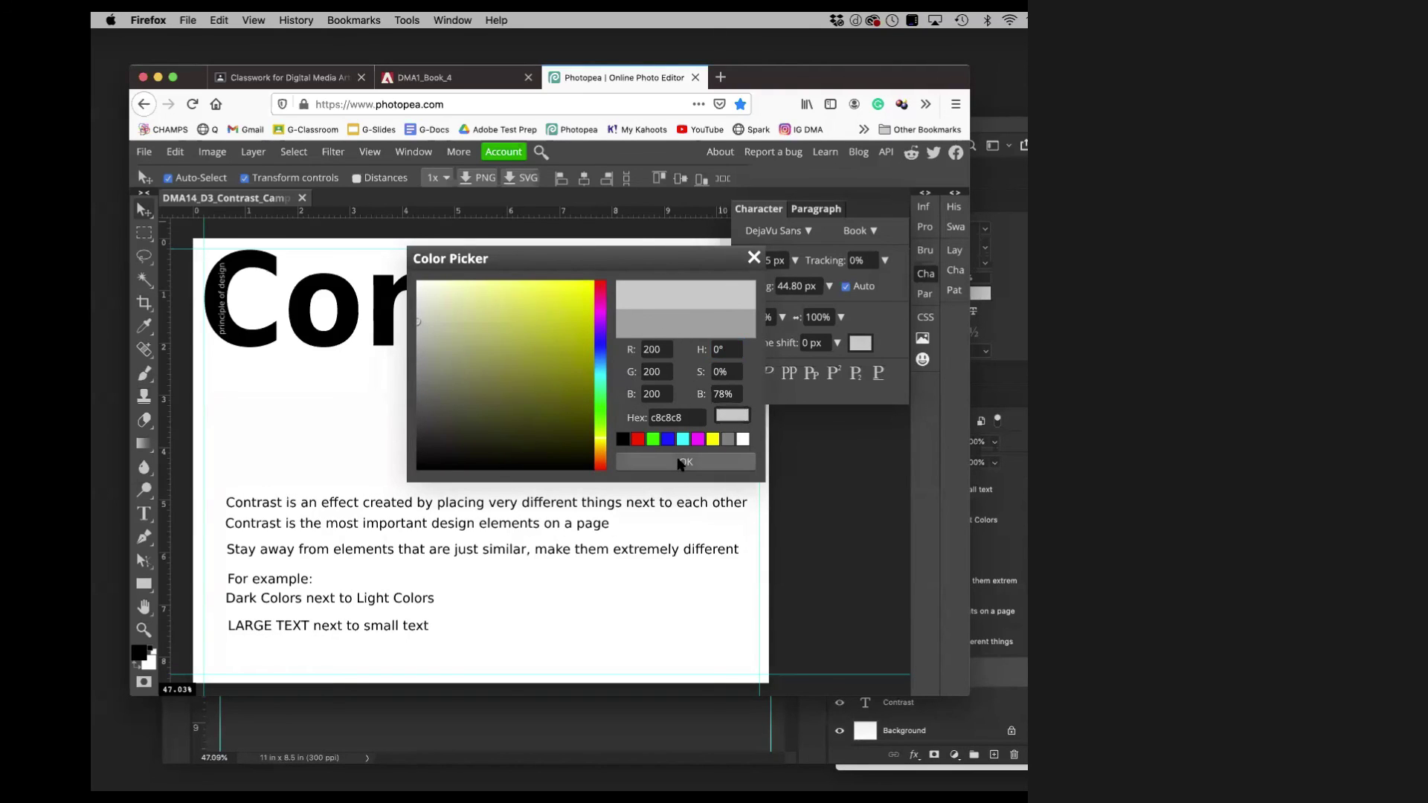
click(707, 461)
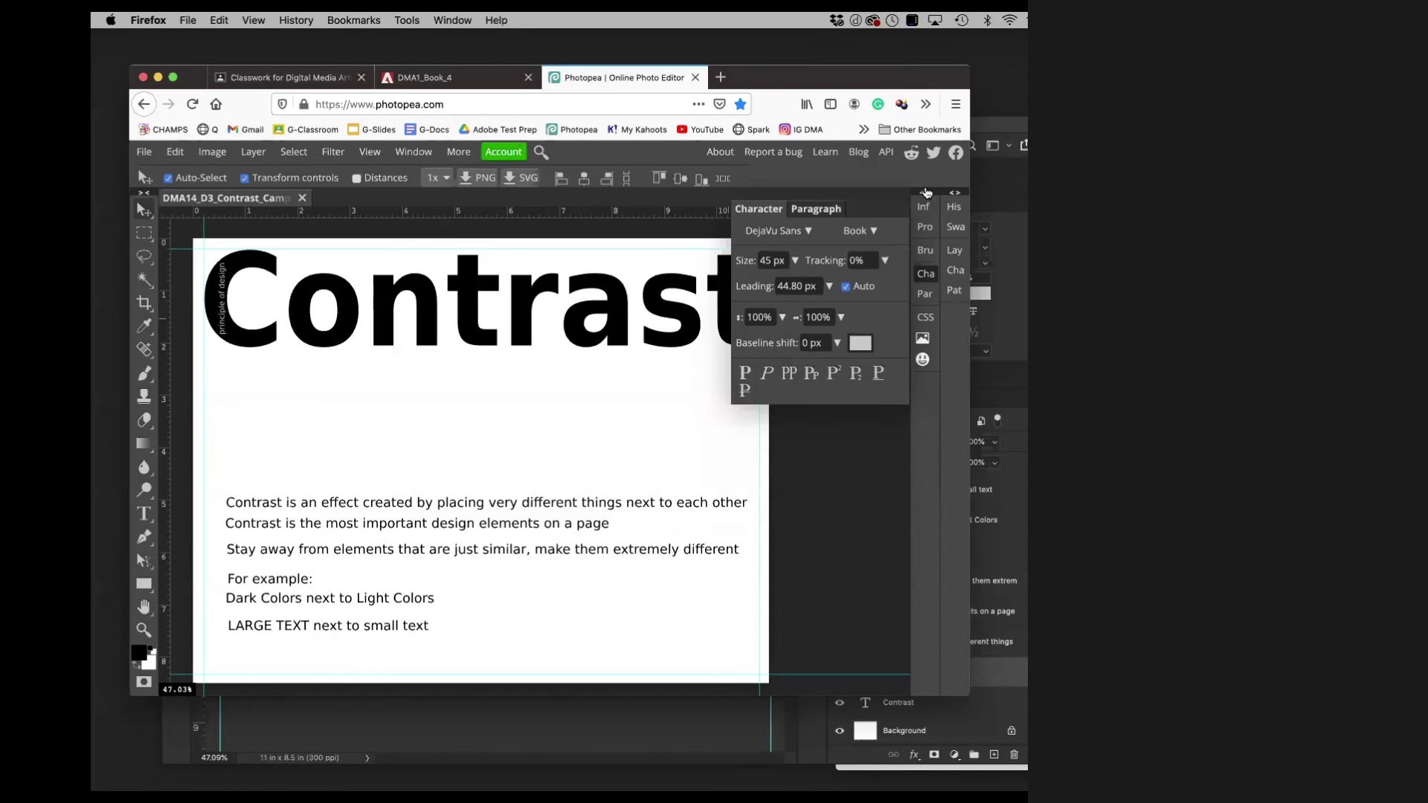
click(926, 193)
click(926, 193)
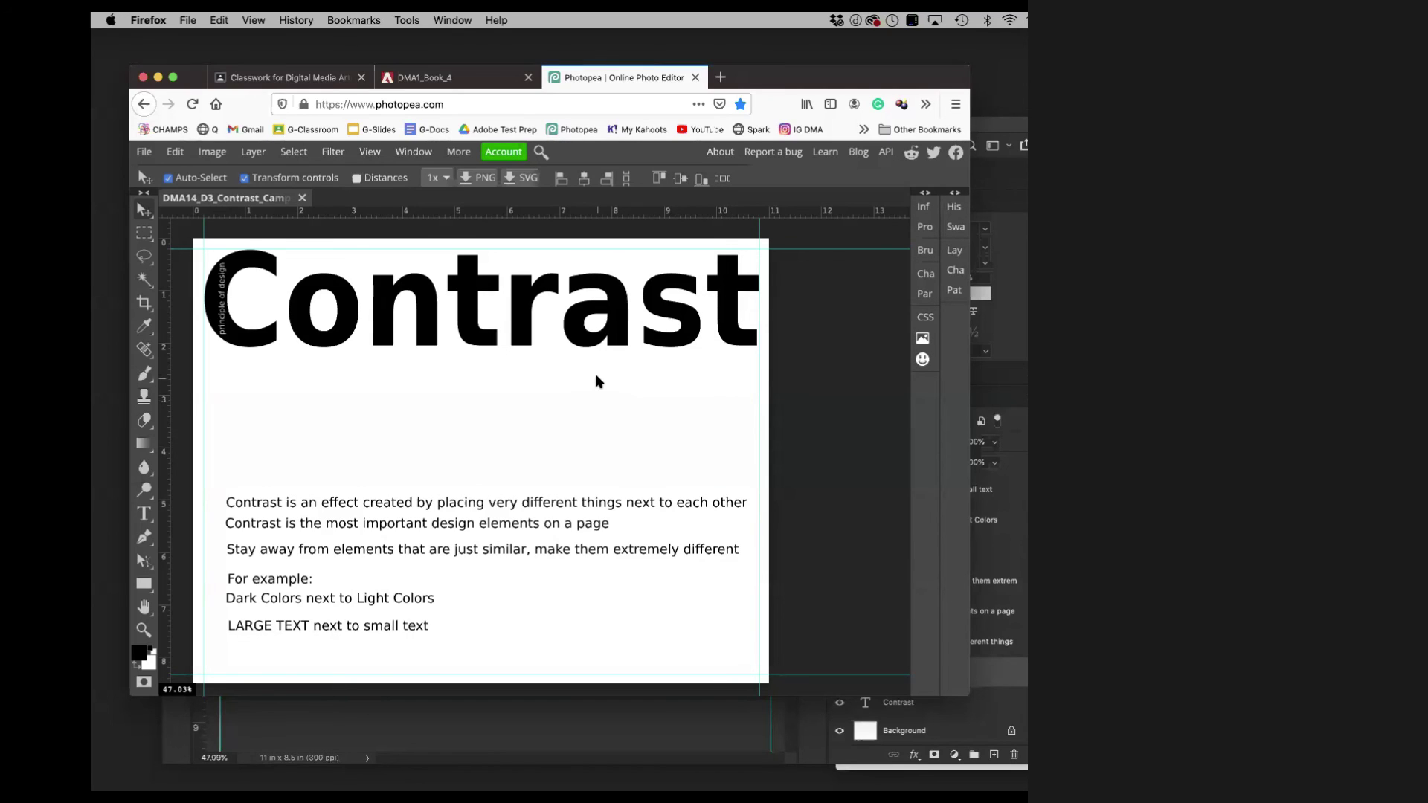
Save the Photopea document to disk as a PSD file, and in Photoshop deselect the text layer and save the document.
key(super+s)
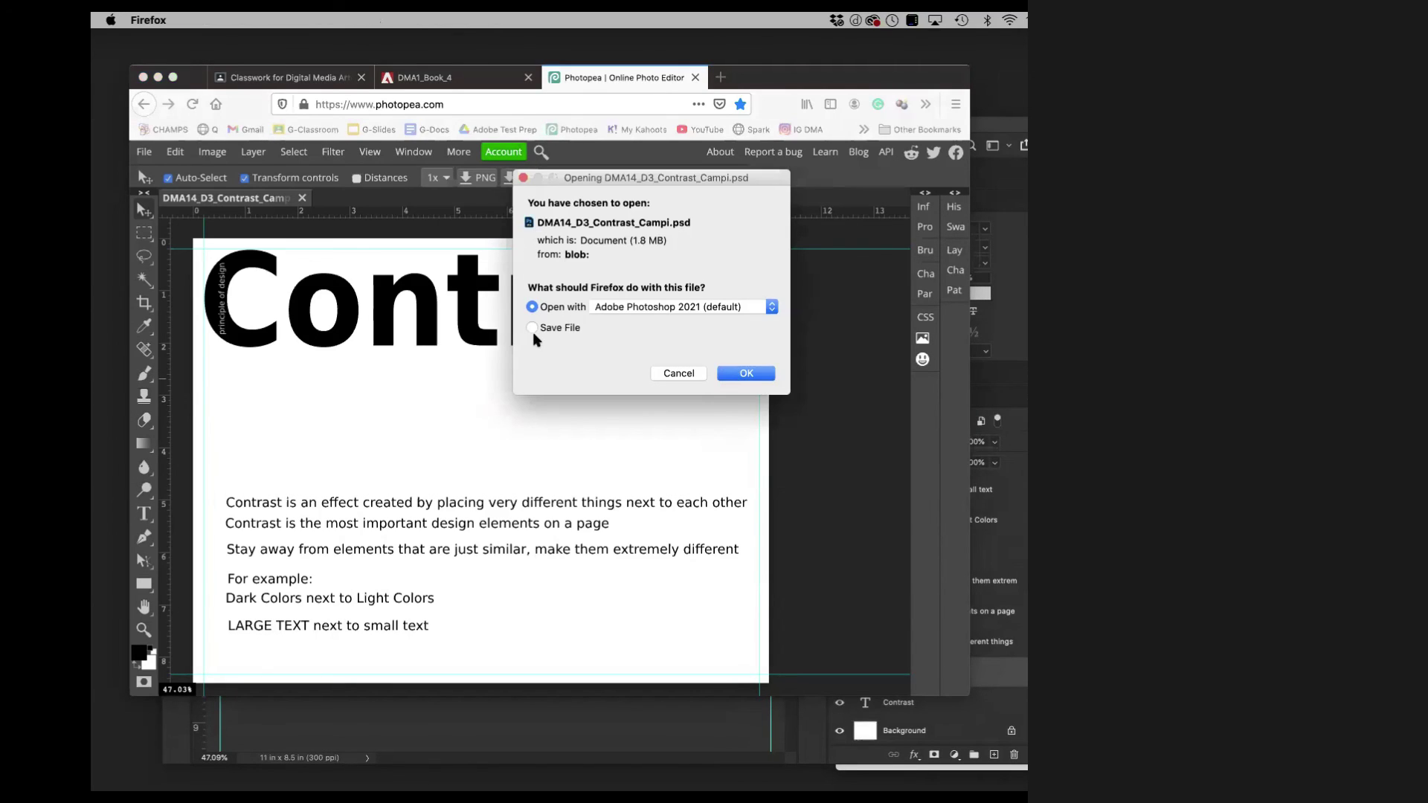
click(529, 328)
click(746, 374)
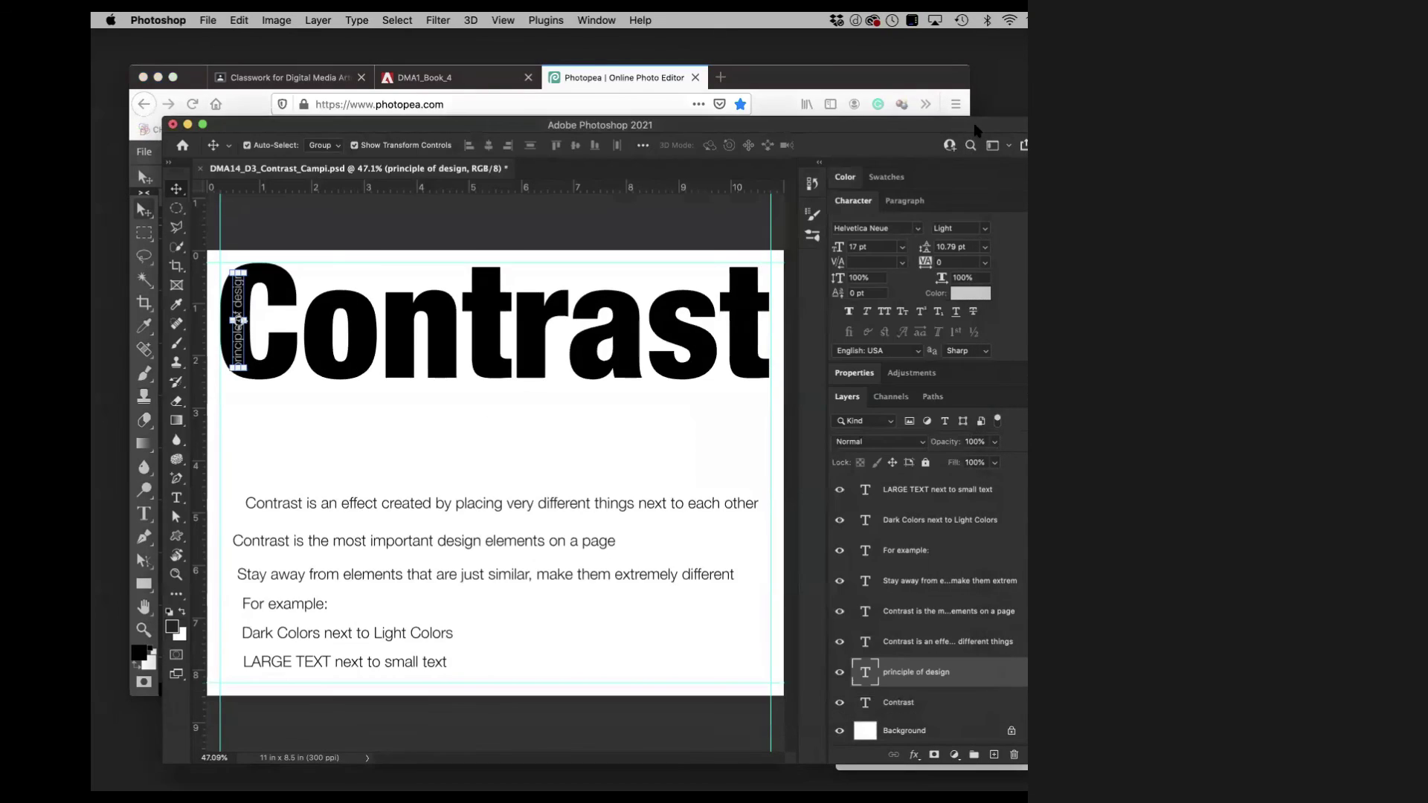
click(410, 432)
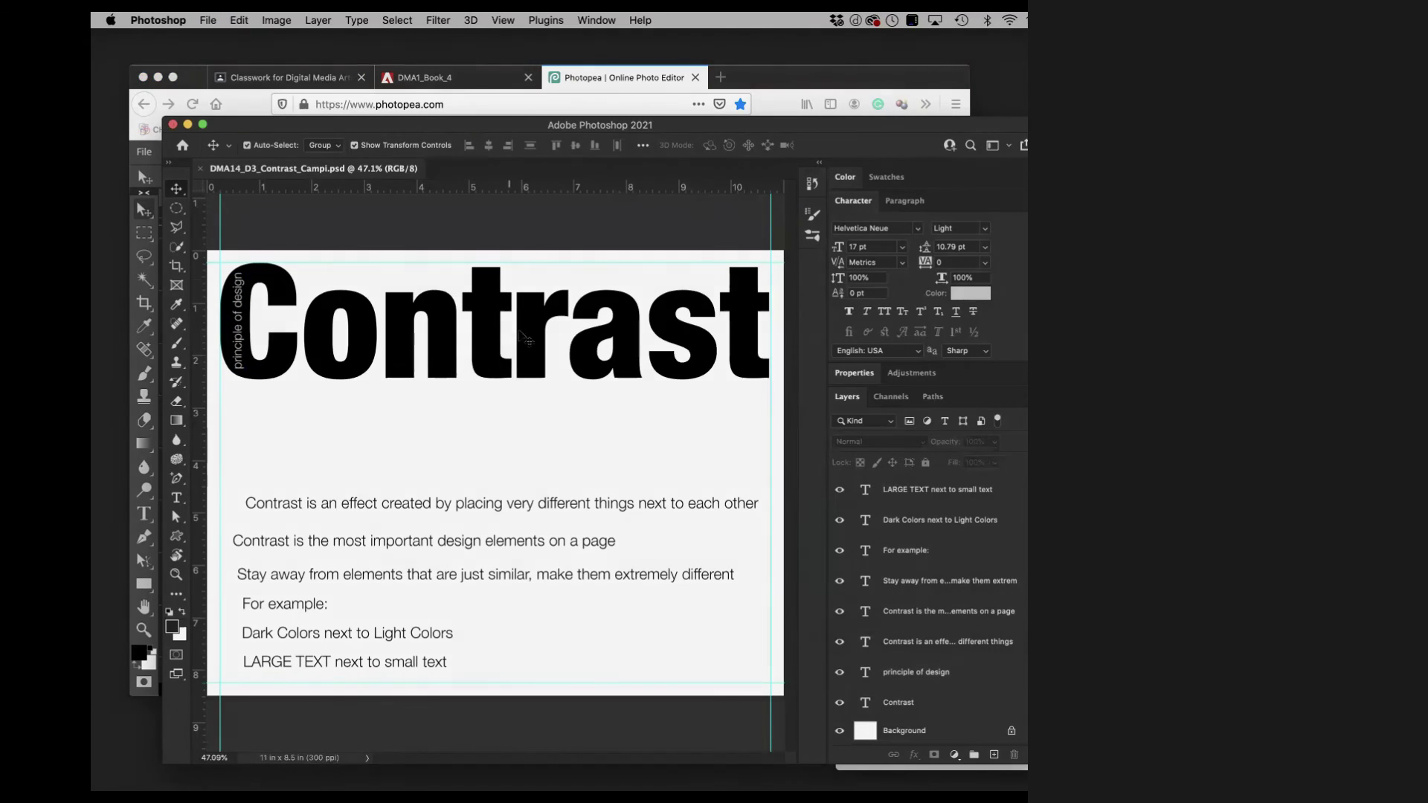
drag(427, 121, 429, 109)
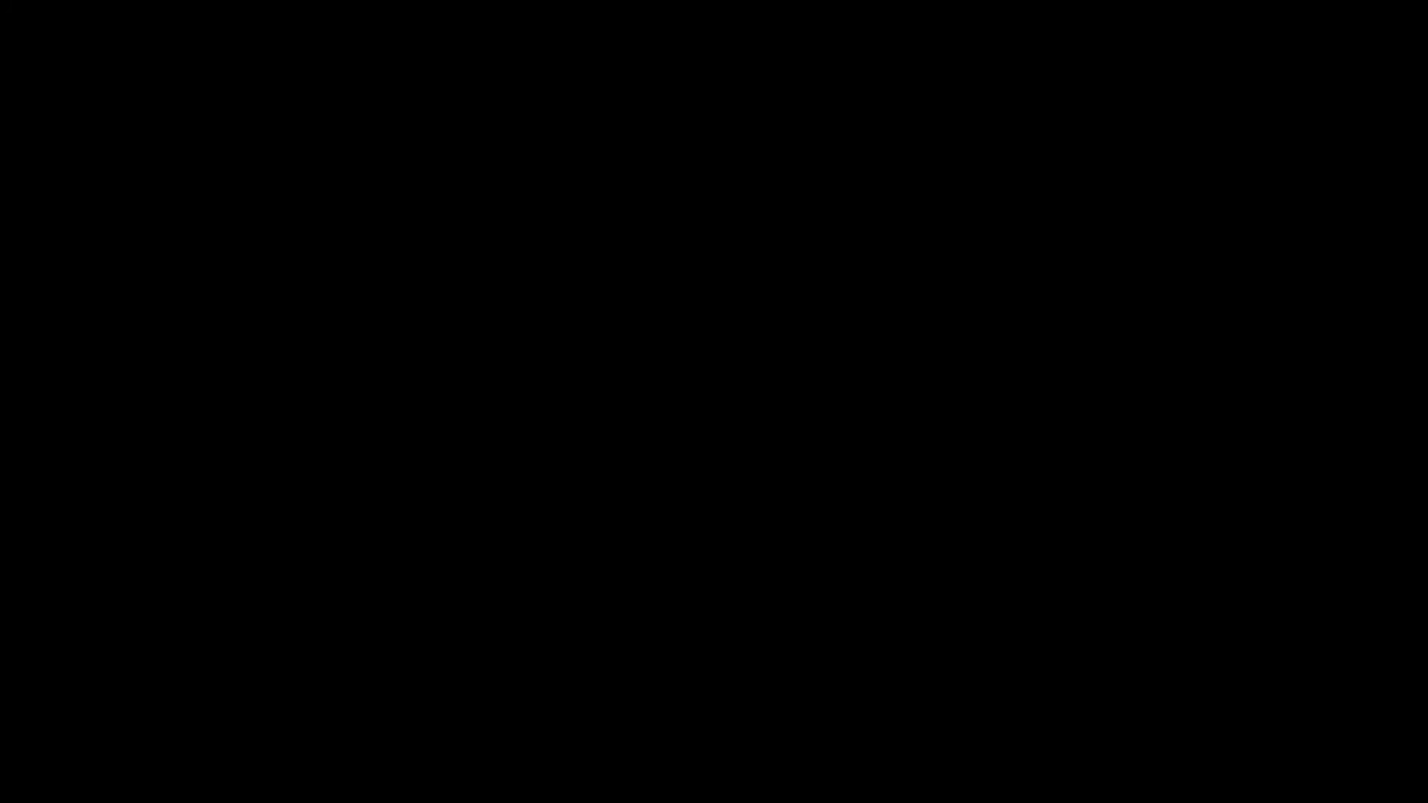